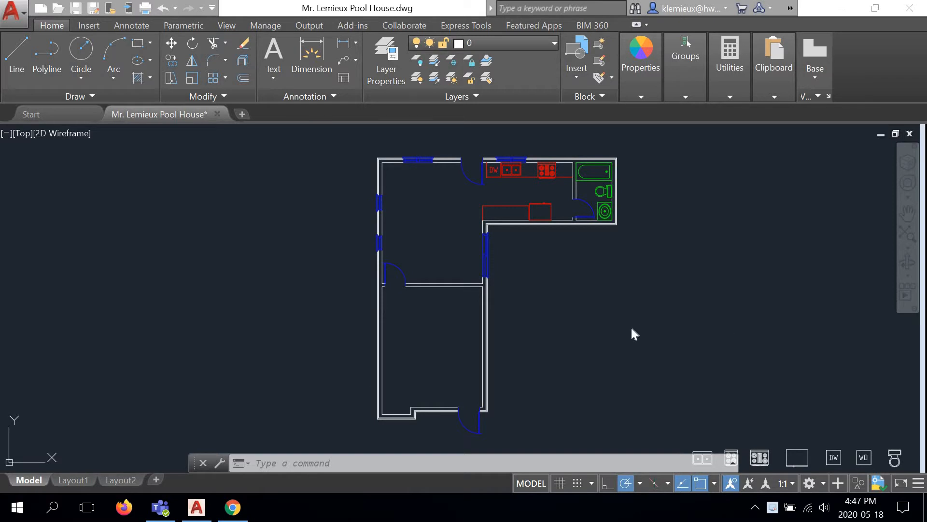
Switch to Chrome and open the Roof Plans module under Architectural Design - Pool House in the course contents.
{"action": "left_click", "coordinate": [232, 513]}
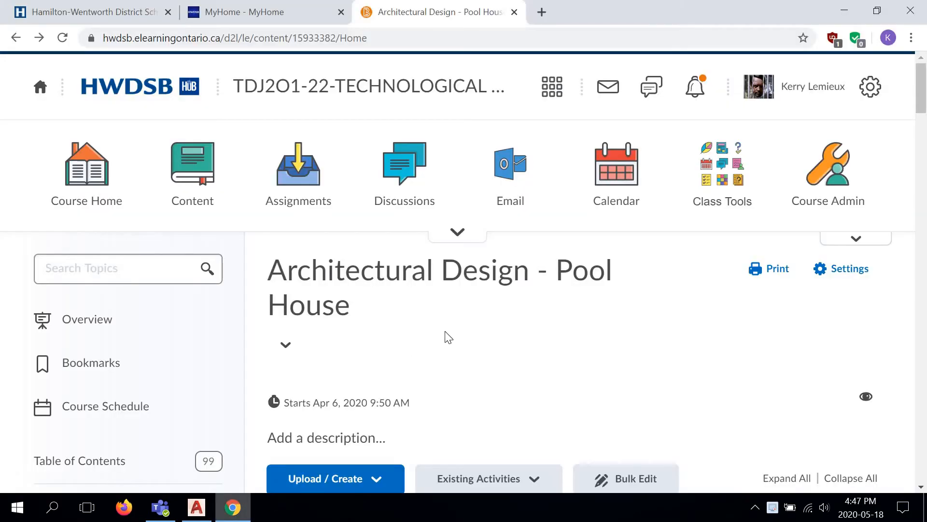
{"action": "scroll", "coordinate": [182, 303], "scroll_direction": "down", "scroll_amount": 5}
{"action": "scroll", "coordinate": [145, 300], "scroll_direction": "down", "scroll_amount": 8}
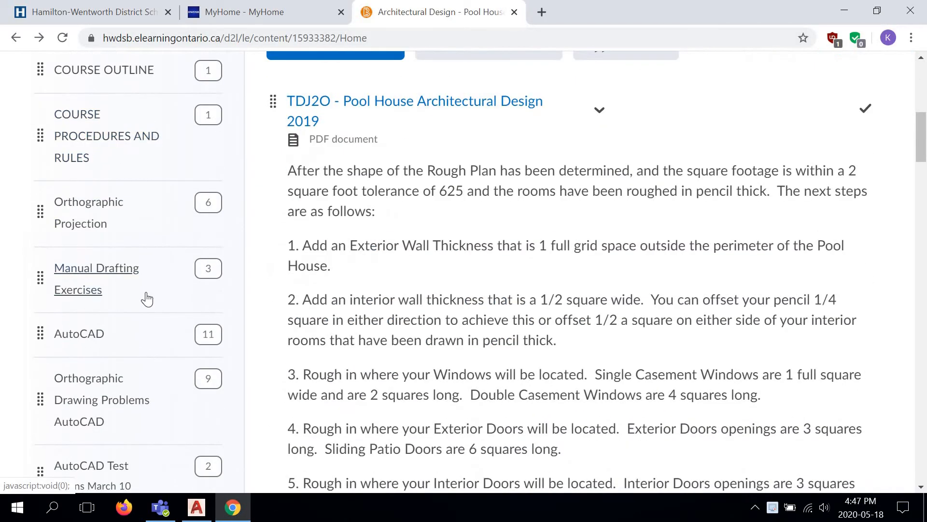
{"action": "scroll", "coordinate": [142, 318], "scroll_direction": "down", "scroll_amount": 7}
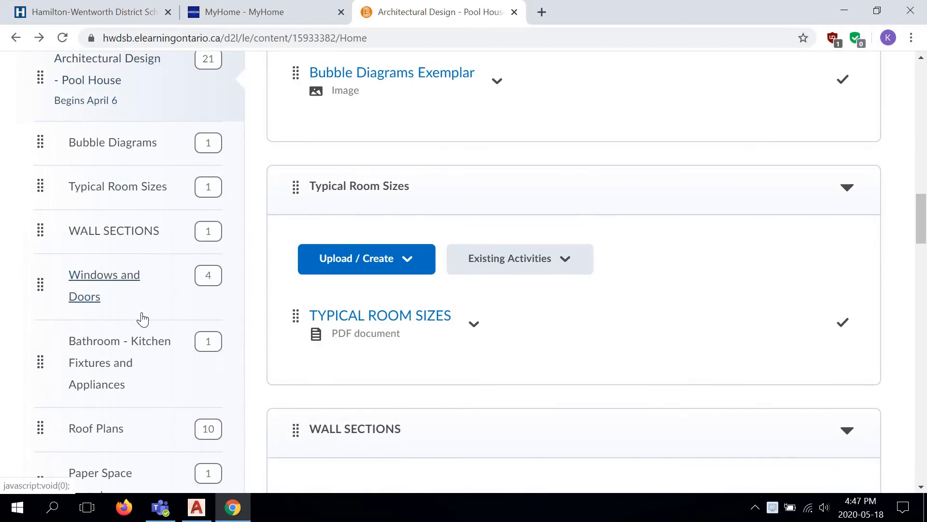
{"action": "scroll", "coordinate": [141, 317], "scroll_direction": "down", "scroll_amount": 2}
{"action": "left_click", "coordinate": [107, 285]}
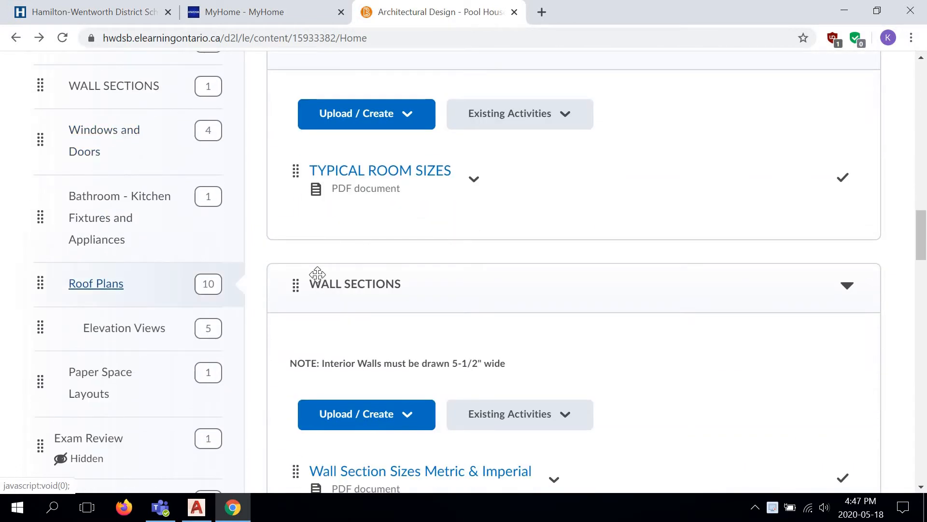
Open the Roof-Types image from the Roof Plans topics and examine the illustrated roof styles.
{"action": "scroll", "coordinate": [400, 299], "scroll_direction": "up", "scroll_amount": 13}
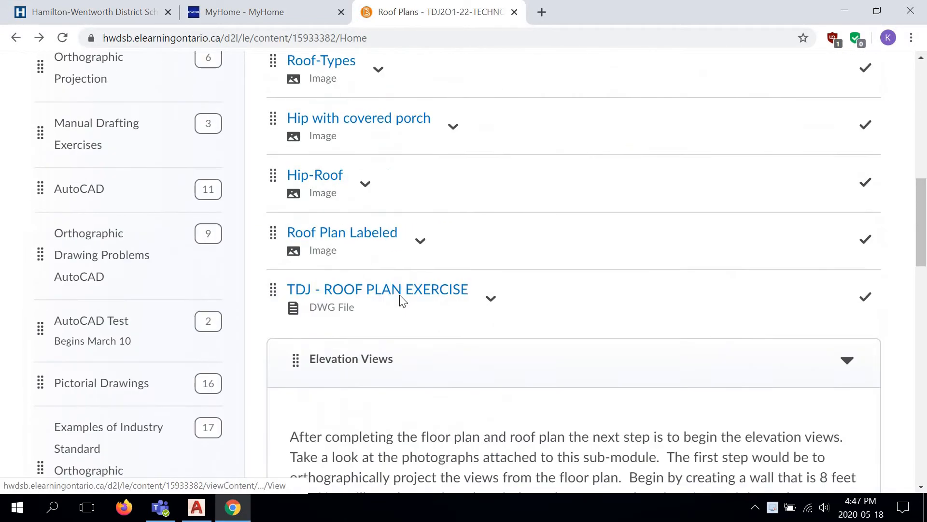
{"action": "scroll", "coordinate": [341, 281], "scroll_direction": "down", "scroll_amount": 3}
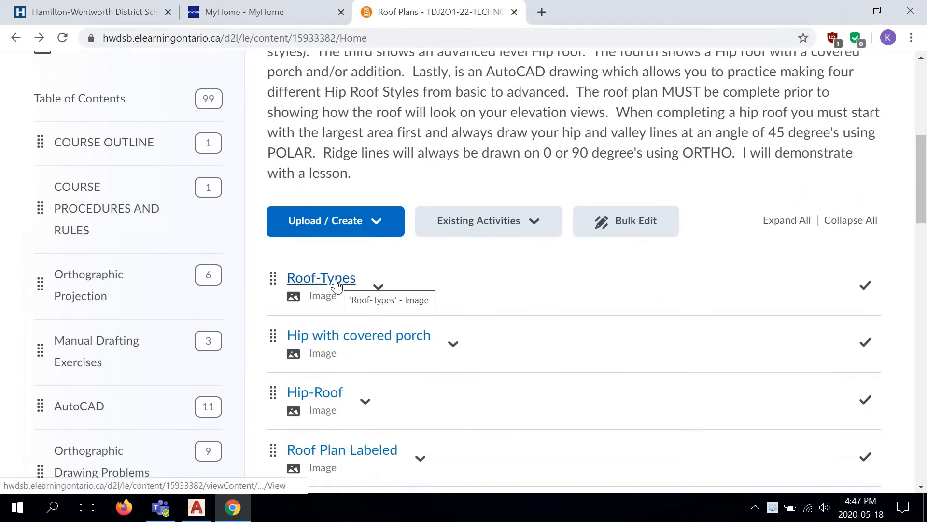
{"action": "left_click", "coordinate": [336, 280]}
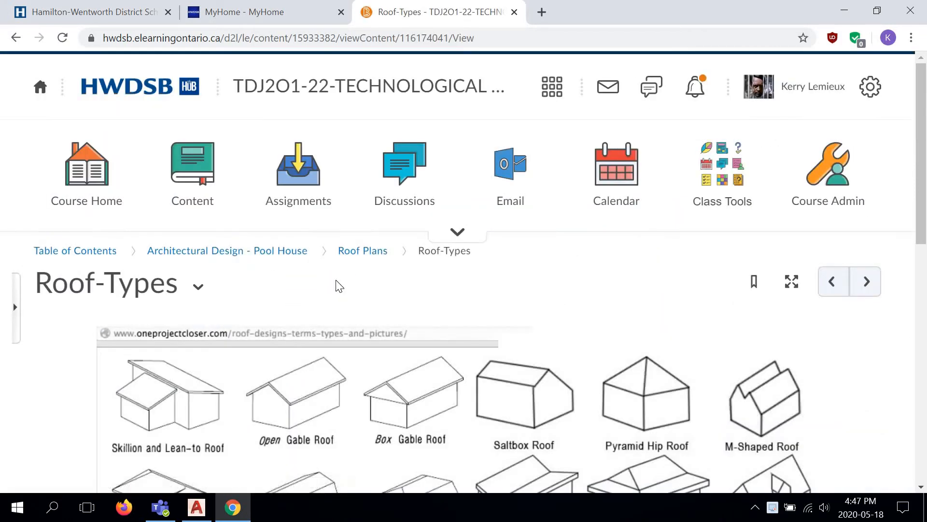
{"action": "scroll", "coordinate": [339, 287], "scroll_direction": "down", "scroll_amount": 3}
{"action": "scroll", "coordinate": [339, 287], "scroll_direction": "down", "scroll_amount": 2}
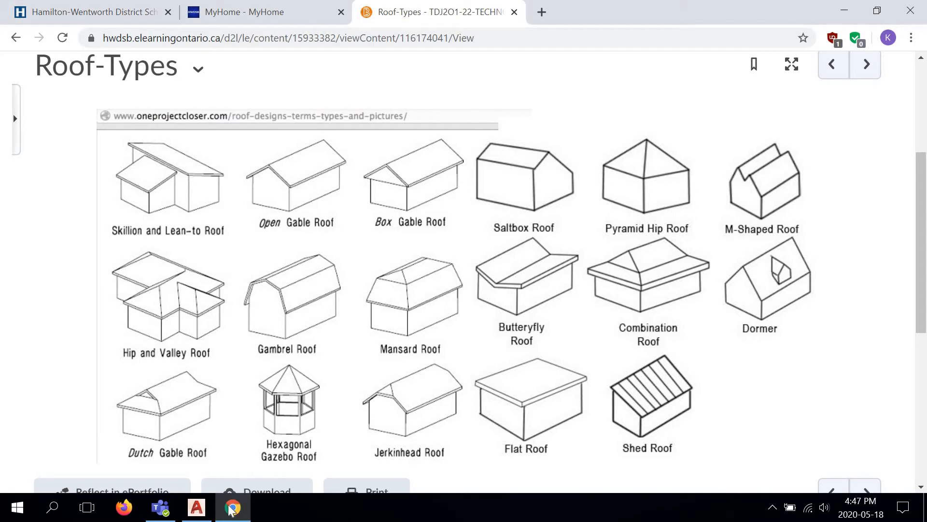
Switch back to AutoCAD and copy the whole pool house floor plan horizontally to the left of the original.
{"action": "left_click", "coordinate": [196, 507]}
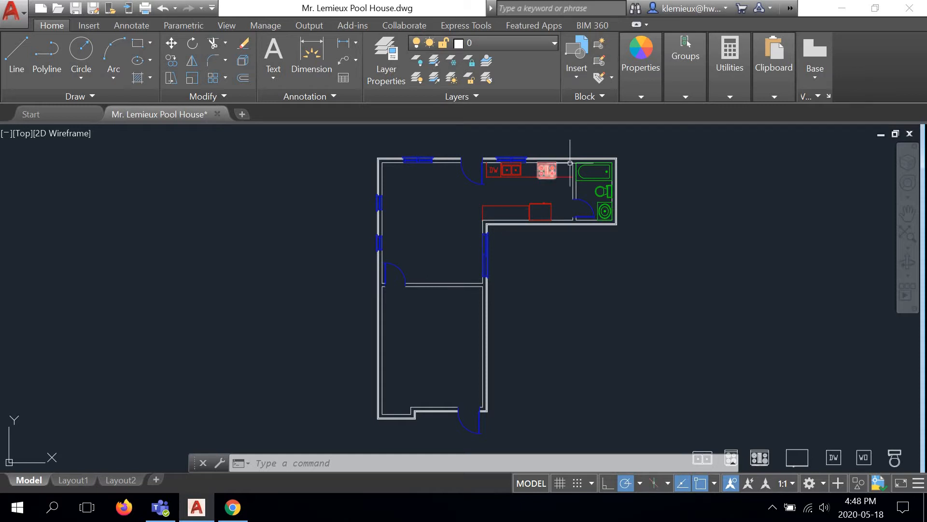
{"action": "left_click", "coordinate": [662, 139]}
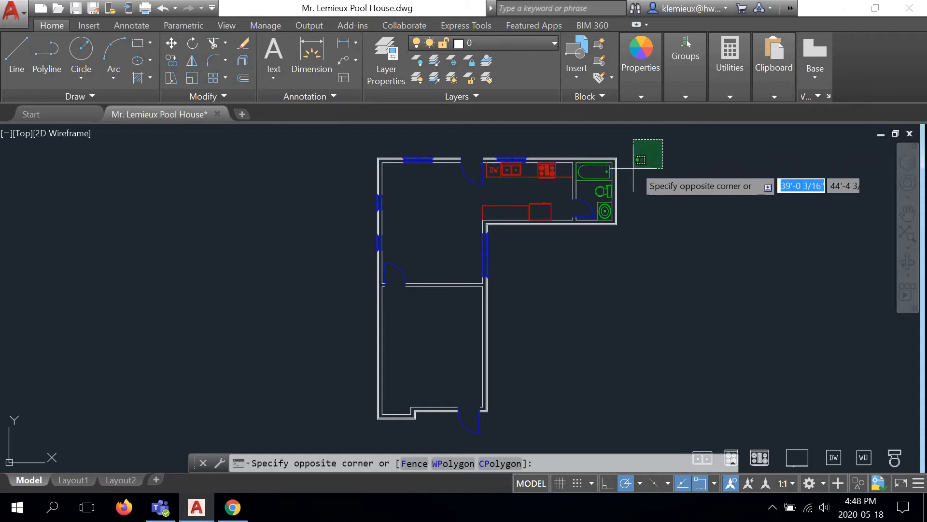
{"action": "left_click", "coordinate": [311, 436]}
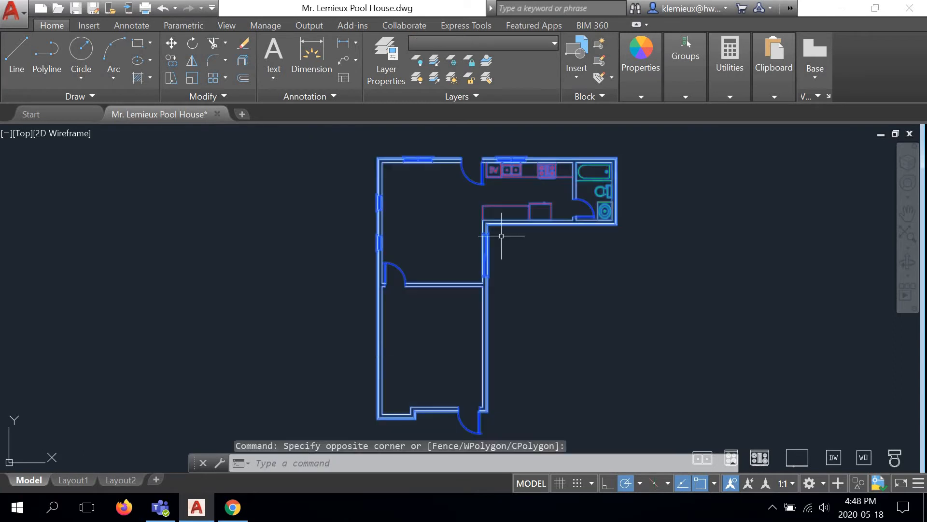
{"action": "left_click", "coordinate": [170, 60]}
{"action": "left_click", "coordinate": [442, 267]}
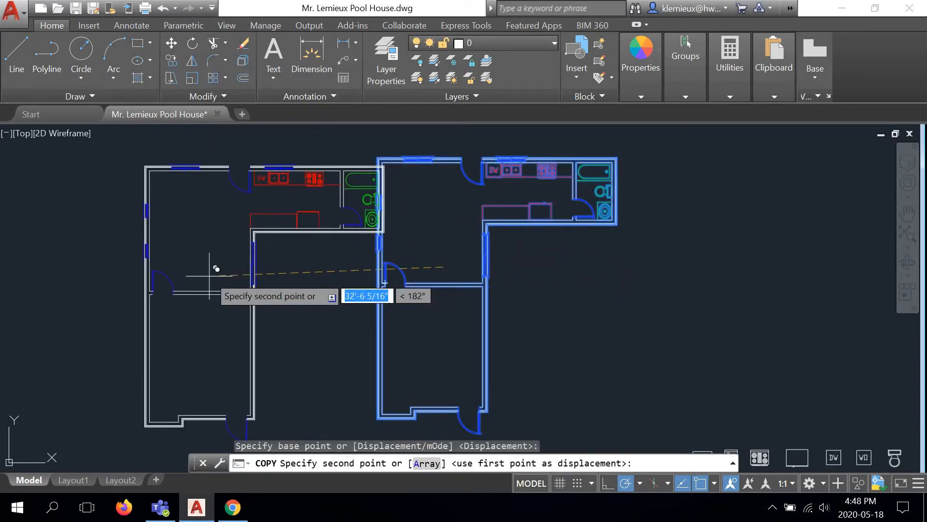
{"action": "middle_click_drag", "start_coordinate": [209, 276], "coordinate": [424, 259]}
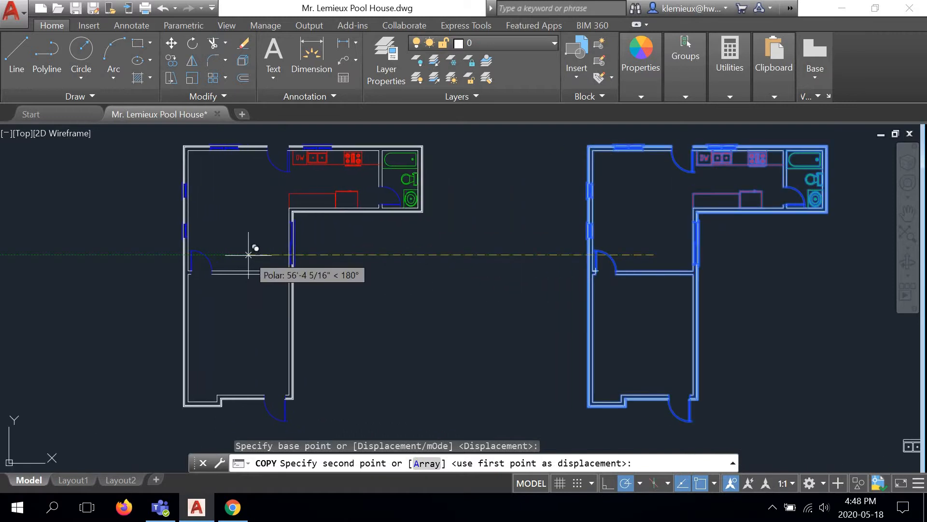
{"action": "left_click", "coordinate": [211, 254]}
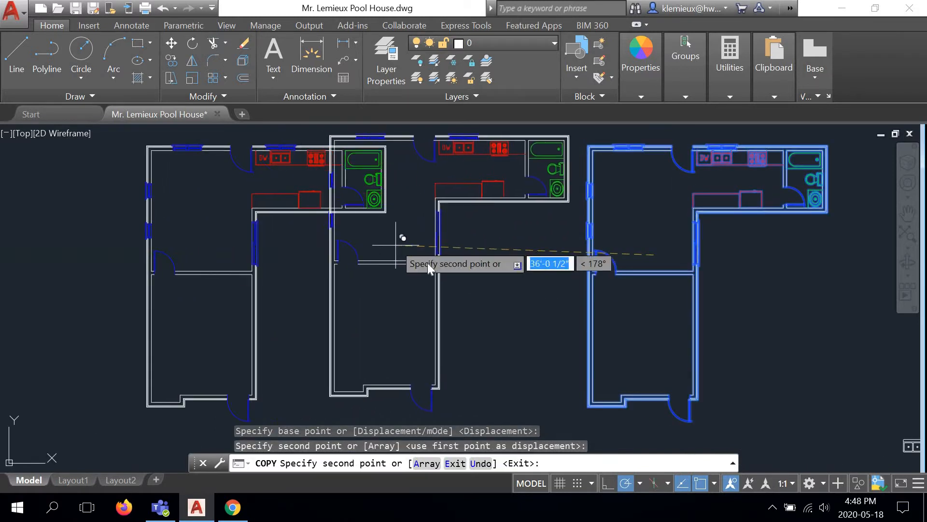
{"action": "right_click", "coordinate": [397, 245]}
{"action": "left_click", "coordinate": [429, 271]}
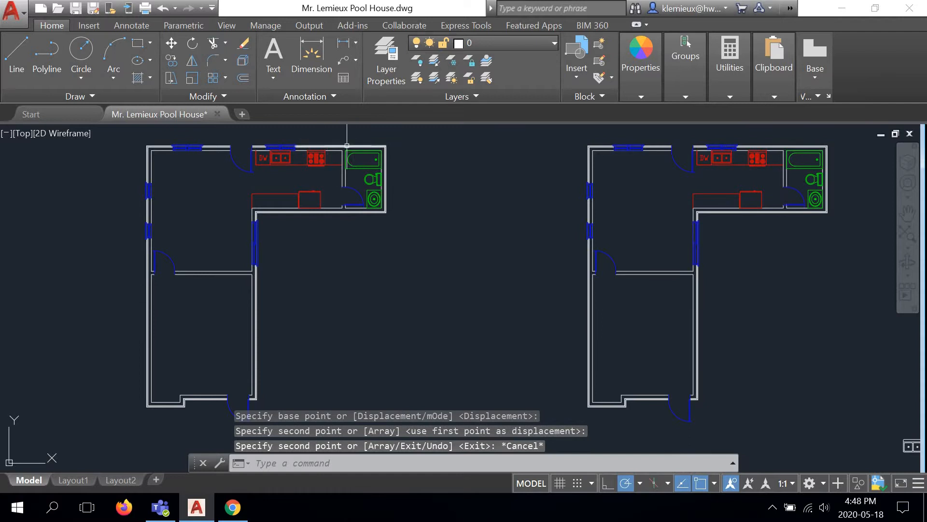
In the copied plan, erase the upper kitchen fixtures, bathtub, toilet, entry door and the interior wall lines around them.
{"action": "scroll", "coordinate": [347, 144], "scroll_direction": "up", "scroll_amount": 4}
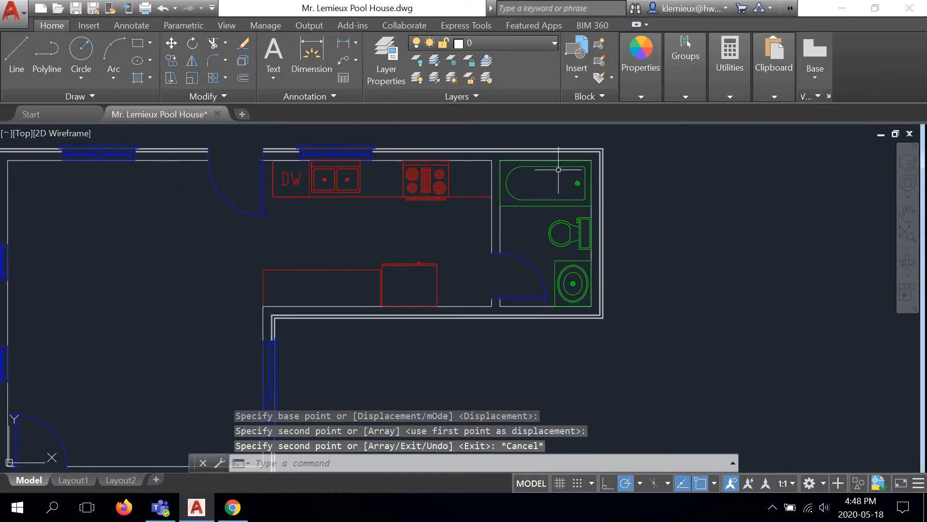
{"action": "scroll", "coordinate": [558, 169], "scroll_direction": "up", "scroll_amount": 2}
{"action": "left_click", "coordinate": [611, 159]}
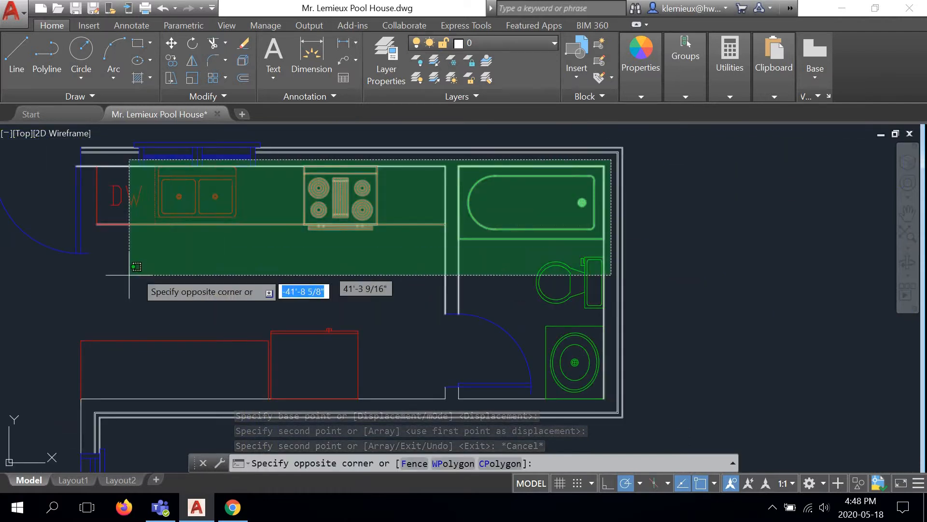
{"action": "left_click", "coordinate": [43, 306]}
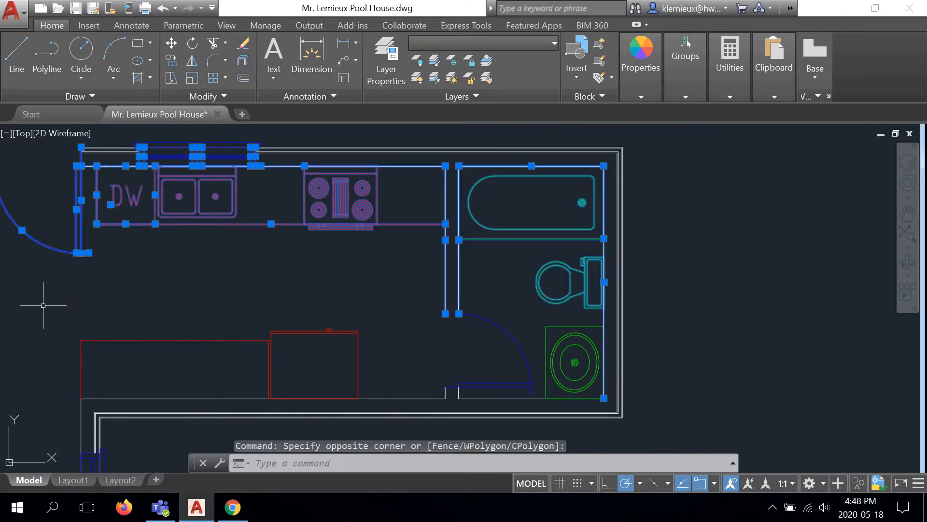
{"action": "key", "text": "Delete"}
Erase the lower kitchen counter, the adjoining appliance, the bathroom door swing and the bathroom sink from the copied plan.
{"action": "scroll", "coordinate": [488, 290], "scroll_direction": "down", "scroll_amount": 3}
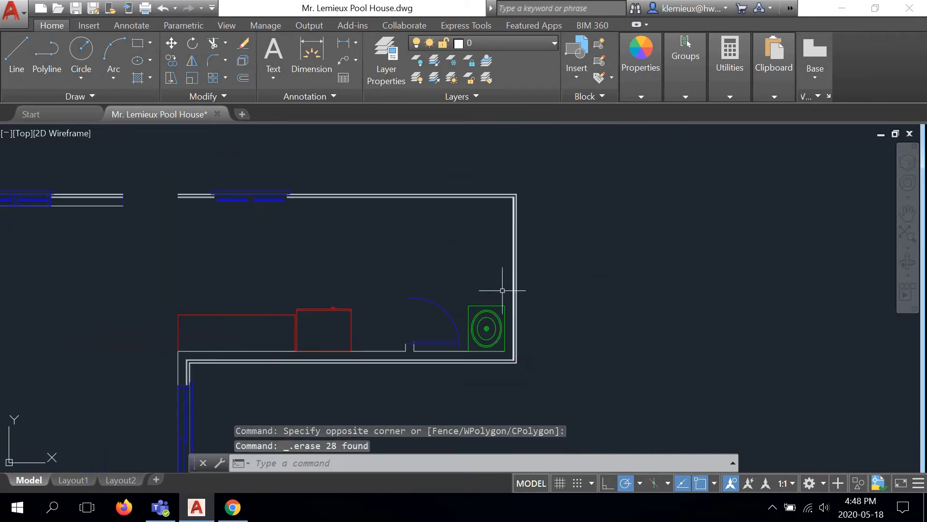
{"action": "left_click", "coordinate": [508, 292]}
{"action": "left_click", "coordinate": [155, 338]}
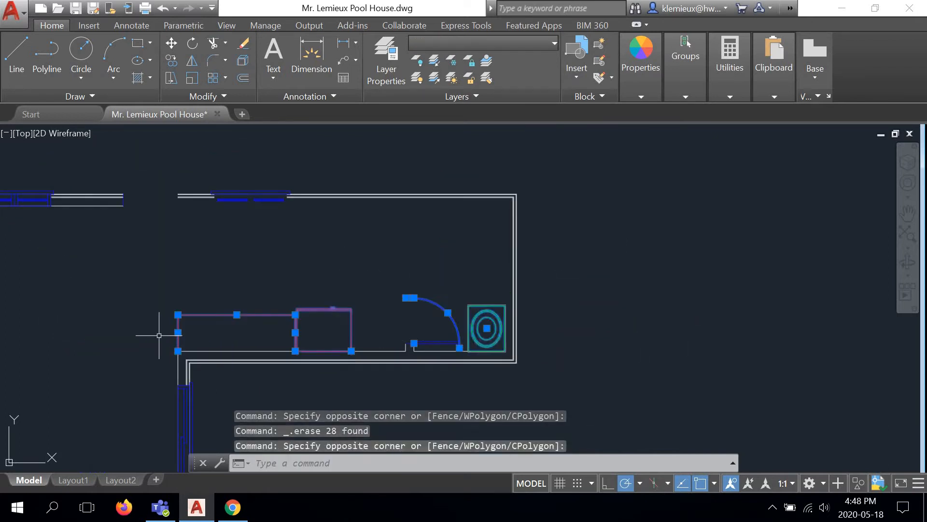
{"action": "key", "text": "Delete"}
Erase the leftover bathroom door lines and inner wall stubs along the lower wall of the copied plan's wing.
{"action": "scroll", "coordinate": [500, 347], "scroll_direction": "up", "scroll_amount": 2}
{"action": "left_click", "coordinate": [515, 328]}
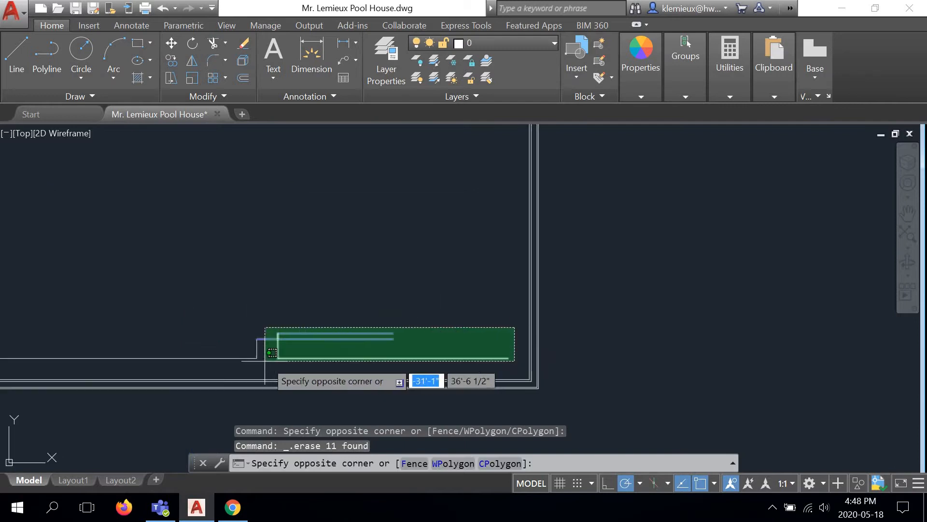
{"action": "left_click", "coordinate": [244, 365]}
{"action": "key", "text": "Delete"}
Erase the two tiny stray objects just above the lower wall of the copied plan's wing.
{"action": "middle_click_drag", "start_coordinate": [369, 291], "coordinate": [776, 201]}
{"action": "scroll", "coordinate": [776, 201], "scroll_direction": "down", "scroll_amount": 3}
{"action": "scroll", "coordinate": [346, 248], "scroll_direction": "up", "scroll_amount": 3}
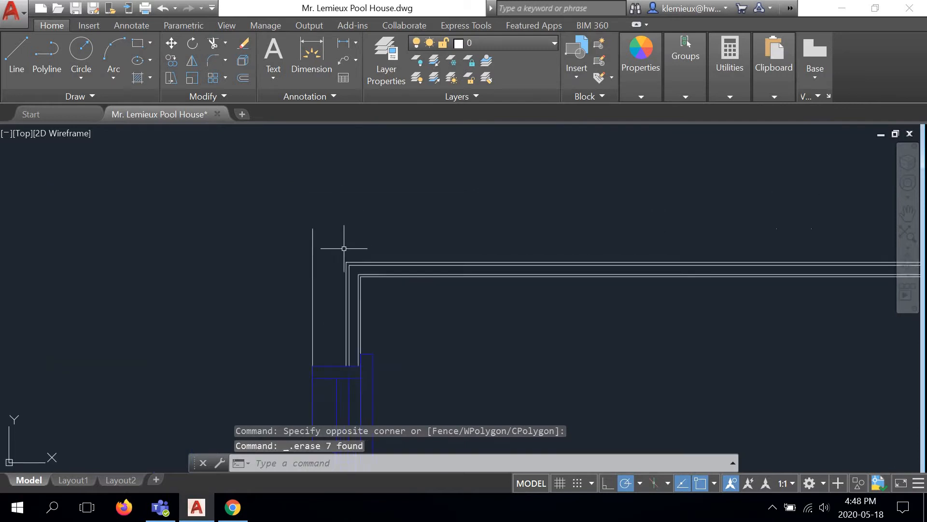
{"action": "scroll", "coordinate": [770, 184], "scroll_direction": "down", "scroll_amount": 2}
{"action": "middle_click_drag", "start_coordinate": [872, 174], "coordinate": [541, 233]}
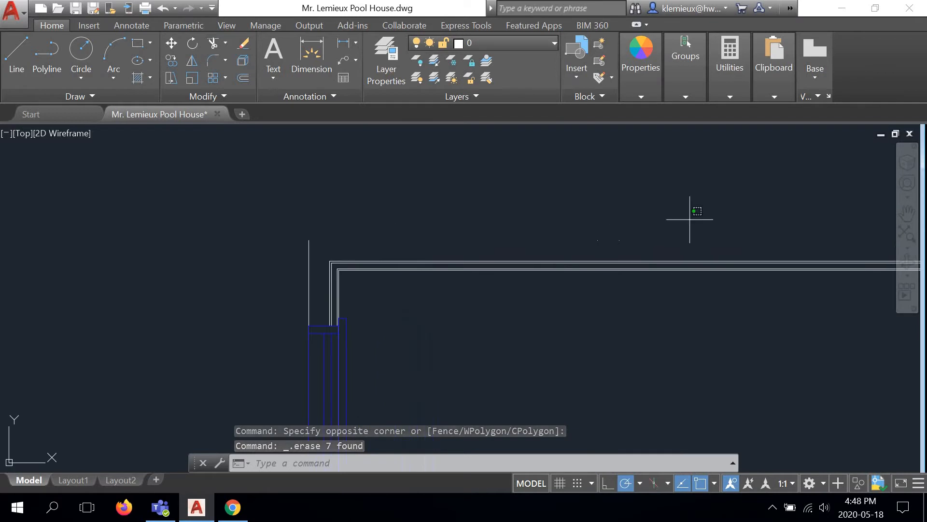
{"action": "left_click", "coordinate": [691, 218]}
{"action": "left_click", "coordinate": [563, 251]}
{"action": "key", "text": "Delete"}
Erase the inner wall lines at the inside corner where the wing meets the main building, keeping the outermost line.
{"action": "scroll", "coordinate": [320, 257], "scroll_direction": "up", "scroll_amount": 5}
{"action": "mouse_move", "coordinate": [320, 256]}
{"action": "middle_mouse_down"}
{"action": "mouse_move", "coordinate": [343, 211]}
{"action": "mouse_move", "coordinate": [352, 214]}
{"action": "middle_mouse_up"}
{"action": "scroll", "coordinate": [421, 185], "scroll_direction": "down", "scroll_amount": 2}
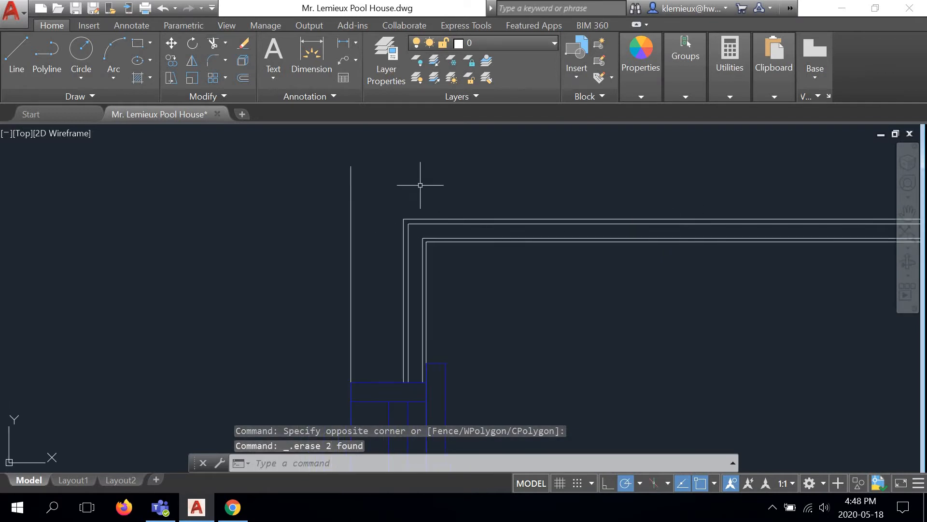
{"action": "left_click", "coordinate": [422, 154]}
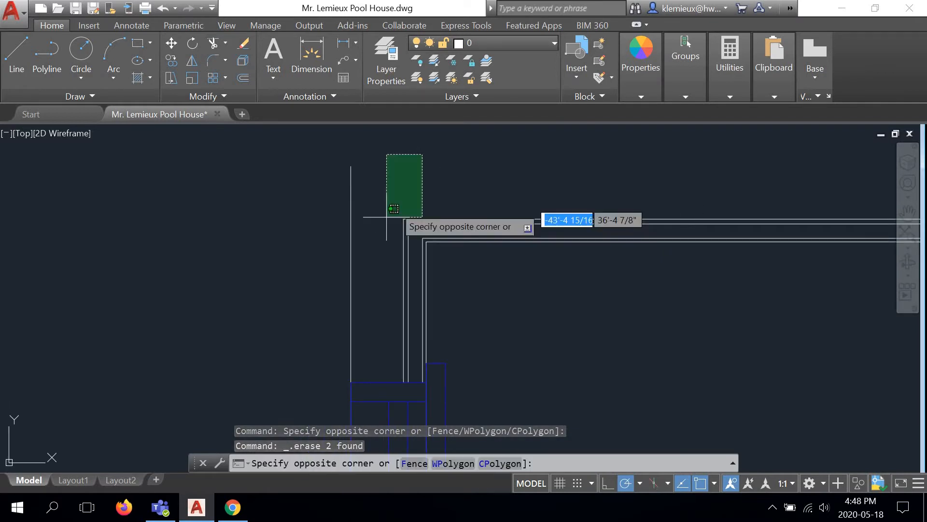
{"action": "left_click", "coordinate": [318, 290]}
{"action": "key", "text": "Delete"}
Erase the remaining inner line of the wing's lower wall and the inner lines of its right wall.
{"action": "scroll", "coordinate": [308, 278], "scroll_direction": "down", "scroll_amount": 4}
{"action": "scroll", "coordinate": [308, 278], "scroll_direction": "down", "scroll_amount": 2}
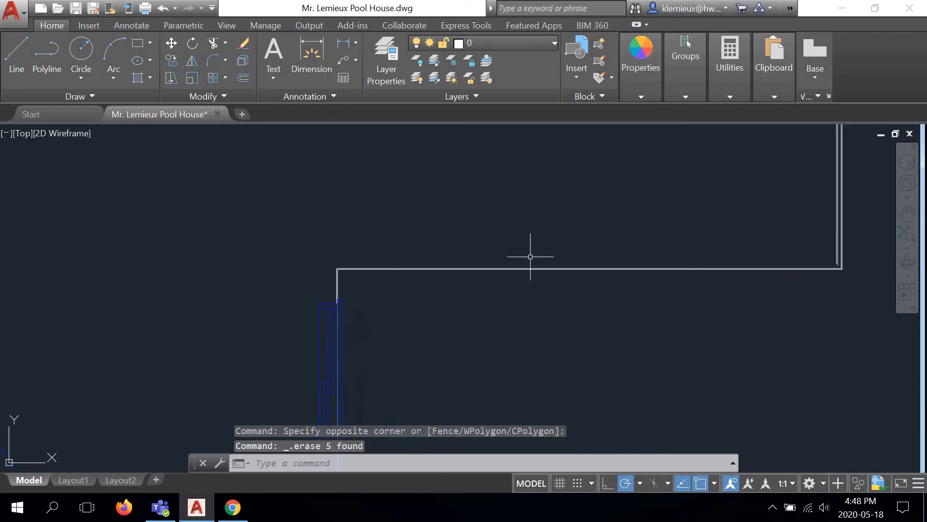
{"action": "scroll", "coordinate": [839, 257], "scroll_direction": "up", "scroll_amount": 7}
{"action": "scroll", "coordinate": [793, 306], "scroll_direction": "up", "scroll_amount": 2}
{"action": "left_click", "coordinate": [788, 318]}
{"action": "key", "text": "Delete"}
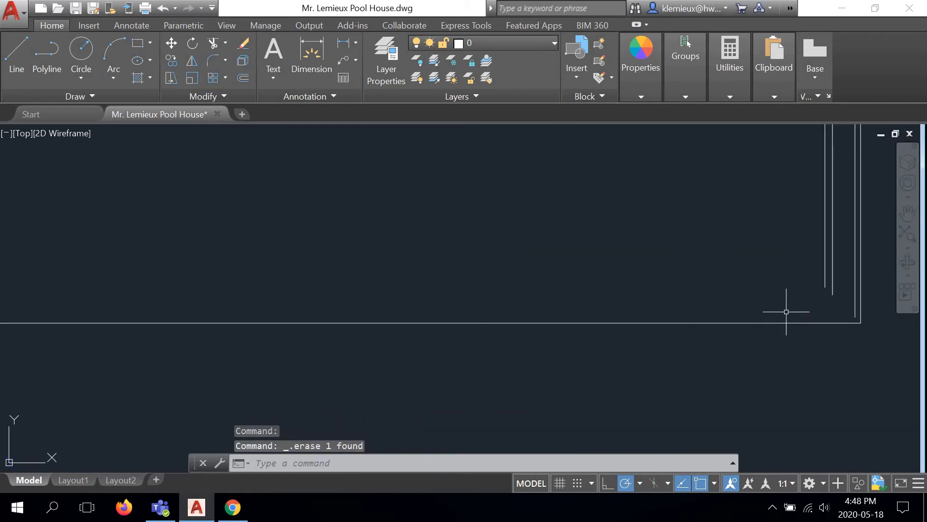
{"action": "left_click", "coordinate": [849, 232]}
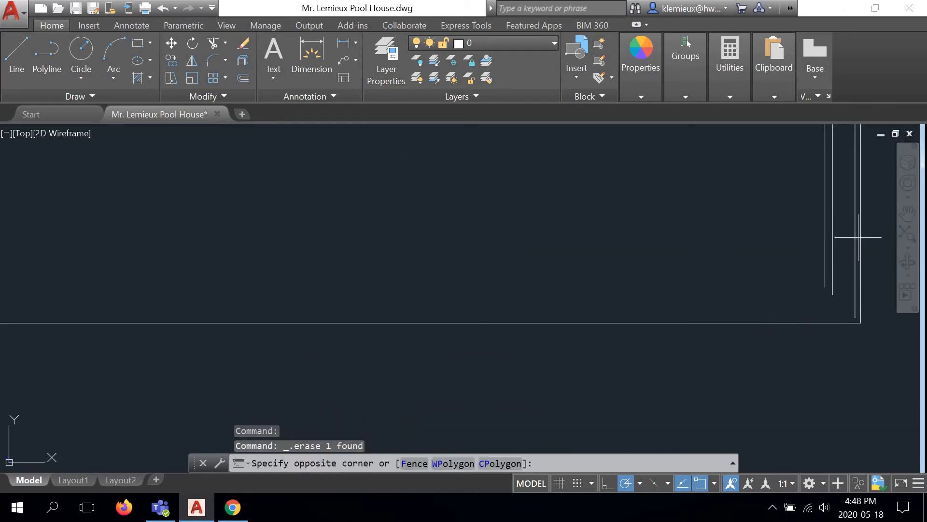
{"action": "left_click", "coordinate": [789, 259]}
{"action": "key", "text": "Delete"}
Erase the three inner lines of the wing's top wall between the window and the upper-right corner.
{"action": "scroll", "coordinate": [773, 242], "scroll_direction": "down", "scroll_amount": 2}
{"action": "scroll", "coordinate": [764, 225], "scroll_direction": "up", "scroll_amount": 2}
{"action": "middle_click_drag", "start_coordinate": [686, 208], "coordinate": [693, 397]}
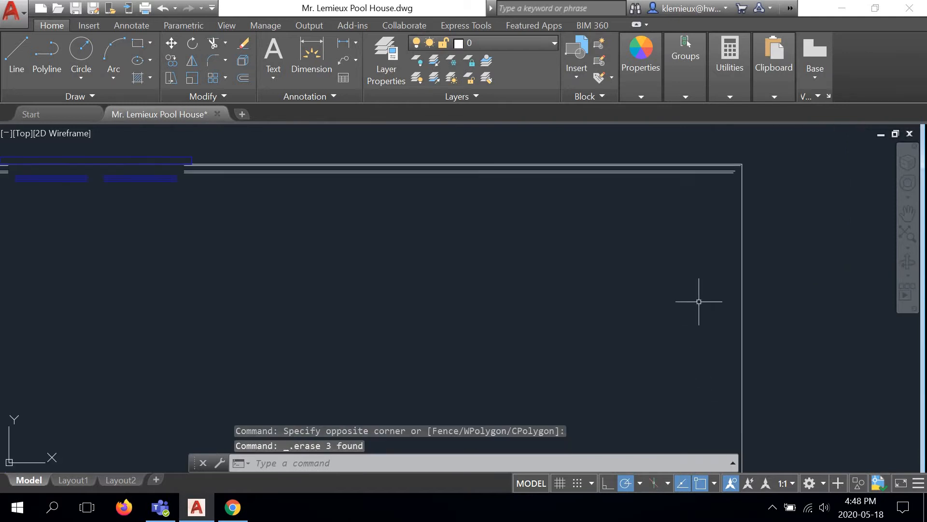
{"action": "scroll", "coordinate": [726, 162], "scroll_direction": "up", "scroll_amount": 5}
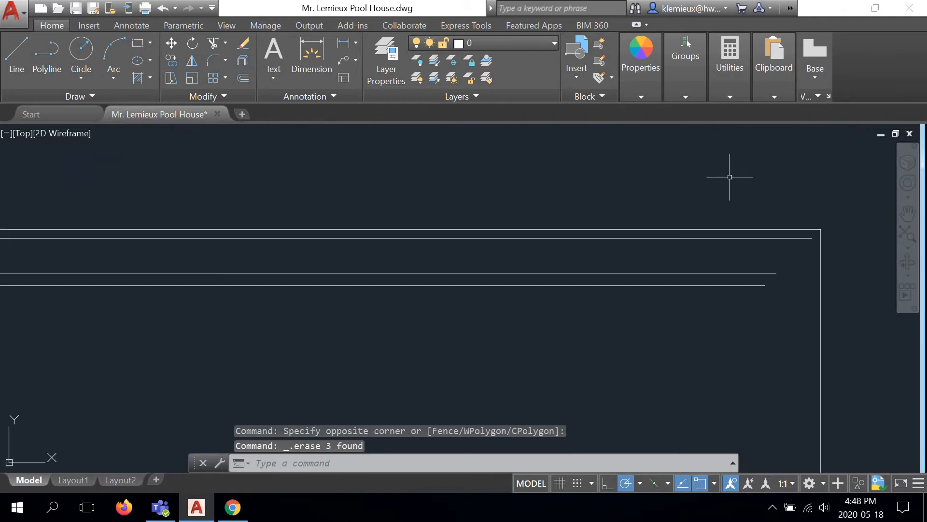
{"action": "left_click", "coordinate": [793, 231]}
{"action": "left_click", "coordinate": [691, 317]}
{"action": "key", "text": "Delete"}
Erase the window pane lines and the inner wall lines beside the window in the wing's top wall.
{"action": "middle_click_drag", "start_coordinate": [691, 317], "coordinate": [583, 321]}
{"action": "middle_click_drag", "start_coordinate": [426, 290], "coordinate": [807, 276]}
{"action": "scroll", "coordinate": [807, 276], "scroll_direction": "down", "scroll_amount": 4}
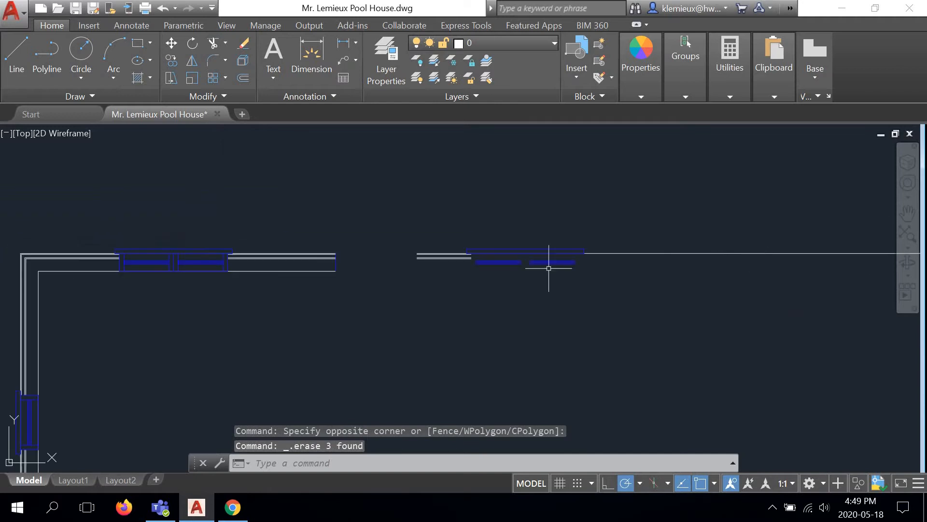
{"action": "scroll", "coordinate": [490, 264], "scroll_direction": "up", "scroll_amount": 6}
{"action": "scroll", "coordinate": [679, 242], "scroll_direction": "down", "scroll_amount": 2}
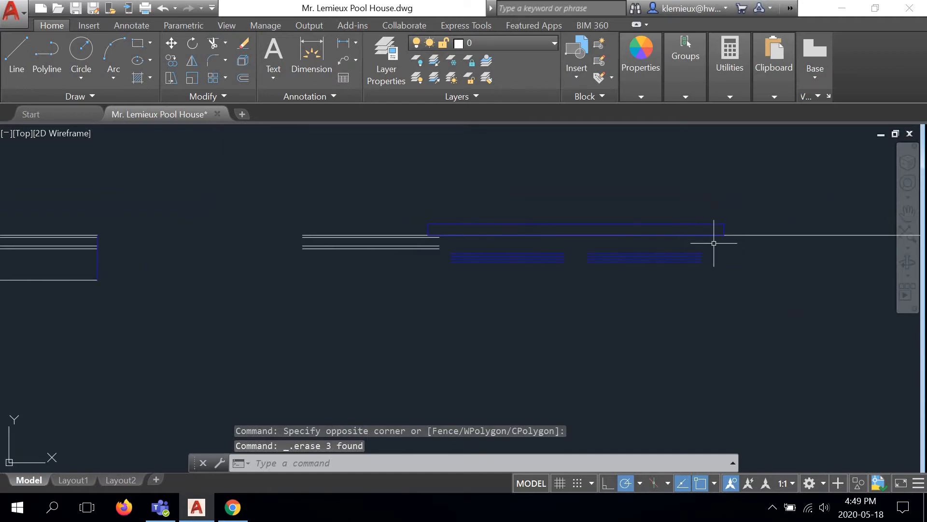
{"action": "left_click", "coordinate": [713, 243]}
{"action": "left_click", "coordinate": [285, 315]}
{"action": "key", "text": "Delete"}
Erase the leftover inner wall line left of the top wall's window and the window's projecting outline.
{"action": "middle_click_drag", "start_coordinate": [338, 247], "coordinate": [447, 246]}
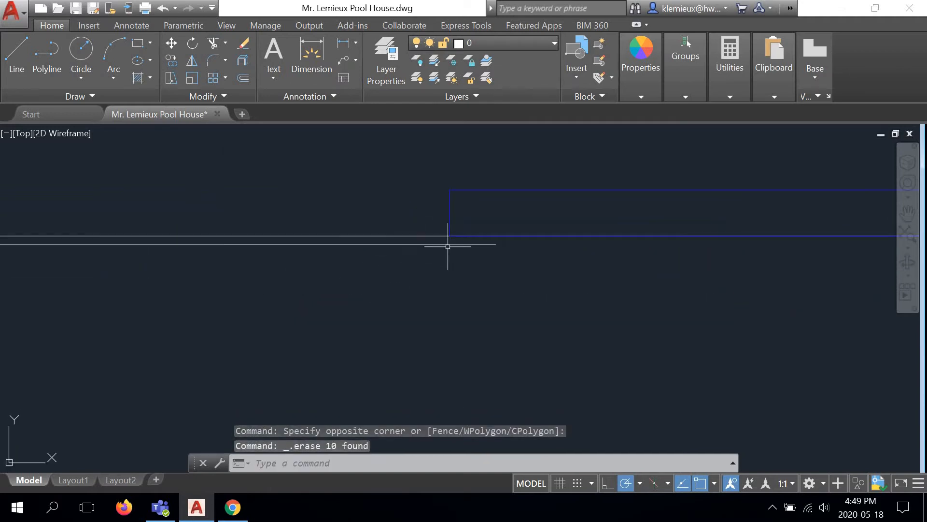
{"action": "left_click", "coordinate": [448, 244]}
{"action": "key", "text": "Delete"}
{"action": "scroll", "coordinate": [457, 247], "scroll_direction": "down", "scroll_amount": 3}
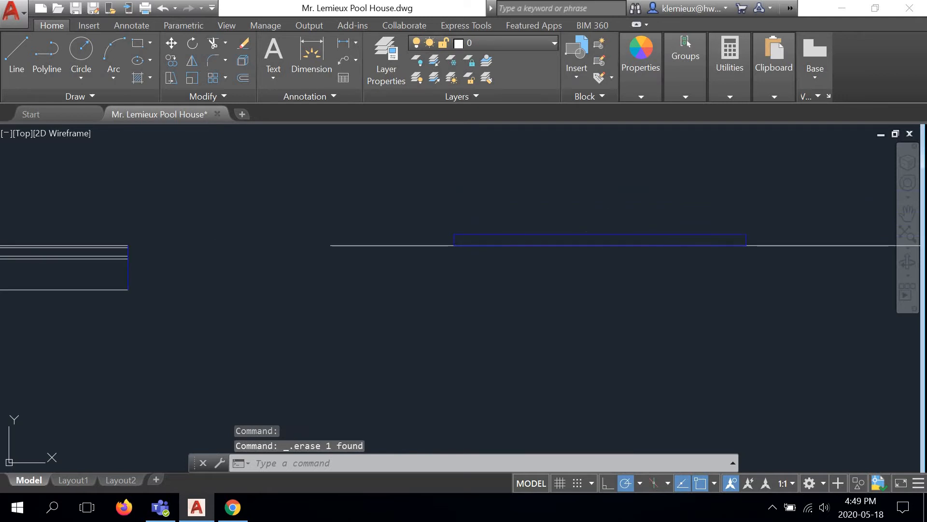
{"action": "scroll", "coordinate": [466, 234], "scroll_direction": "up", "scroll_amount": 2}
{"action": "left_click", "coordinate": [448, 238]}
{"action": "key", "text": "Delete"}
Erase the remaining projecting outline lines of the window in the top wall.
{"action": "scroll", "coordinate": [610, 227], "scroll_direction": "down", "scroll_amount": 4}
{"action": "middle_click_drag", "start_coordinate": [684, 223], "coordinate": [597, 222]}
{"action": "key", "text": "Delete"}
{"action": "left_click", "coordinate": [590, 236]}
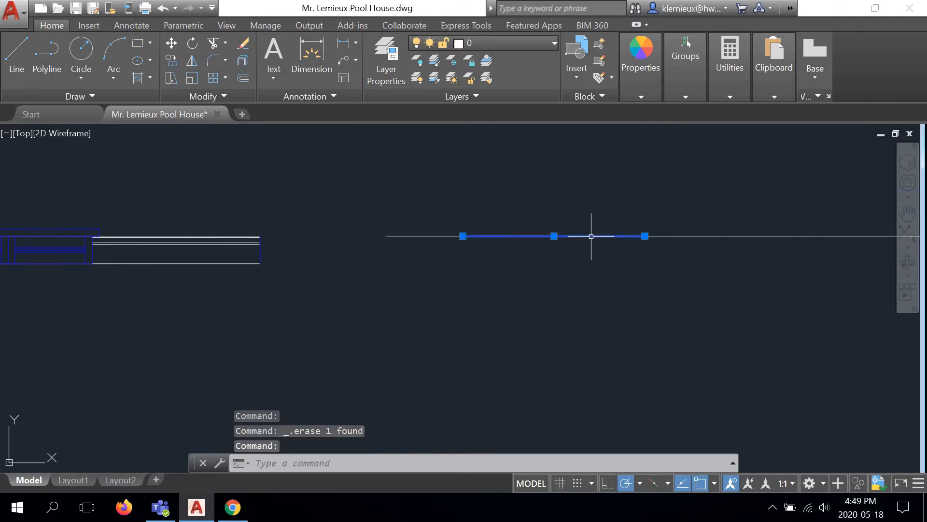
{"action": "key", "text": "Delete"}
Erase the double window's frame and panes and the inner wall lines around the plan's upper-left corner.
{"action": "scroll", "coordinate": [470, 273], "scroll_direction": "down", "scroll_amount": 2}
{"action": "middle_click_drag", "start_coordinate": [344, 258], "coordinate": [523, 238]}
{"action": "scroll", "coordinate": [478, 208], "scroll_direction": "up", "scroll_amount": 4}
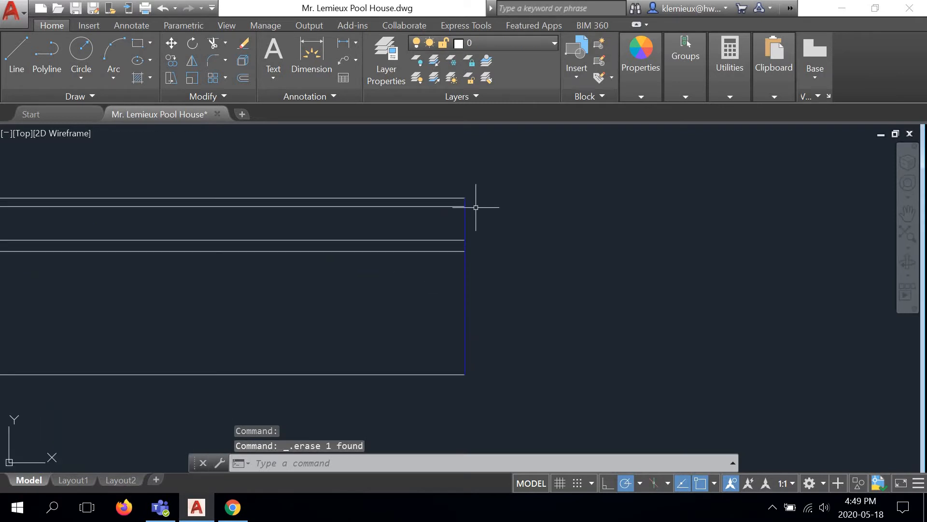
{"action": "left_click", "coordinate": [476, 201]}
{"action": "scroll", "coordinate": [372, 241], "scroll_direction": "down", "scroll_amount": 5}
{"action": "middle_click_drag", "start_coordinate": [182, 298], "coordinate": [550, 311]}
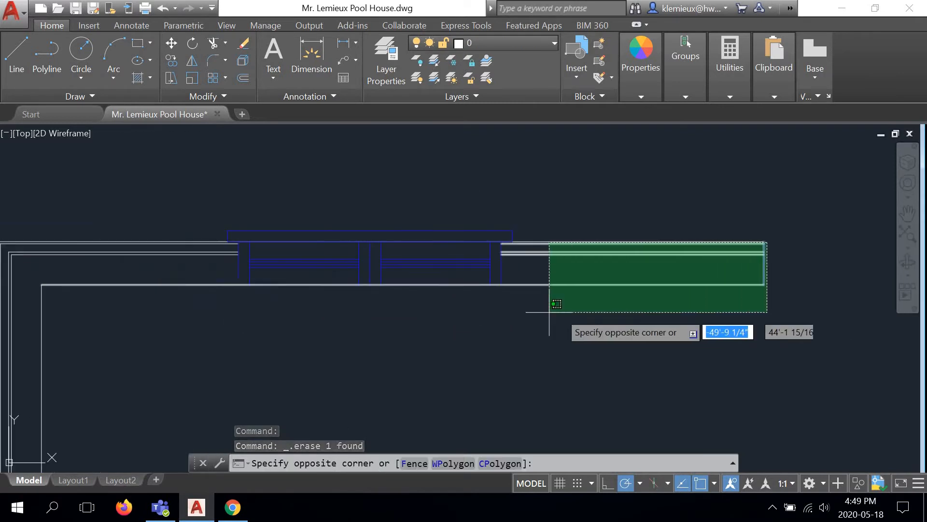
{"action": "middle_click_drag", "start_coordinate": [54, 323], "coordinate": [97, 323]}
{"action": "scroll", "coordinate": [97, 322], "scroll_direction": "up", "scroll_amount": 3}
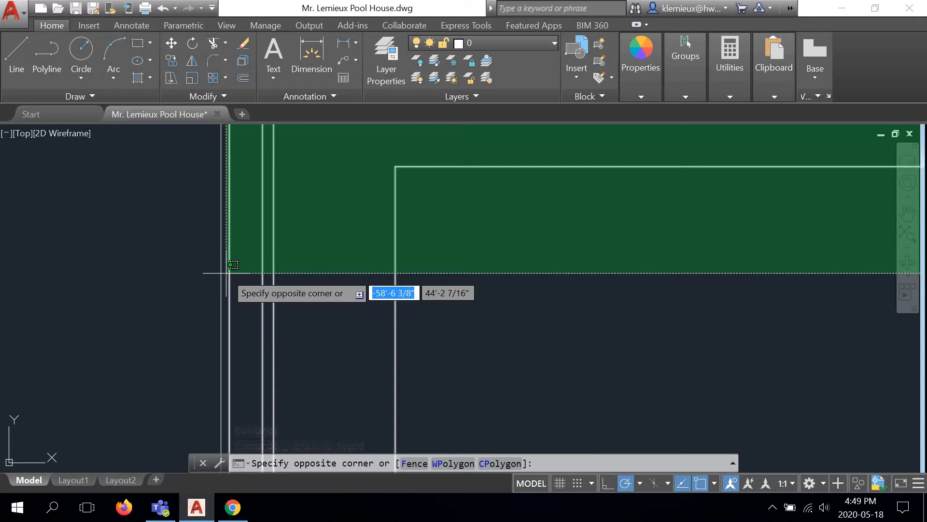
{"action": "left_click", "coordinate": [227, 273]}
{"action": "key", "text": "Delete"}
Erase the projecting outline of the double window beside the top wall's upper-left corner.
{"action": "scroll", "coordinate": [564, 227], "scroll_direction": "down", "scroll_amount": 1}
{"action": "left_click", "coordinate": [575, 204]}
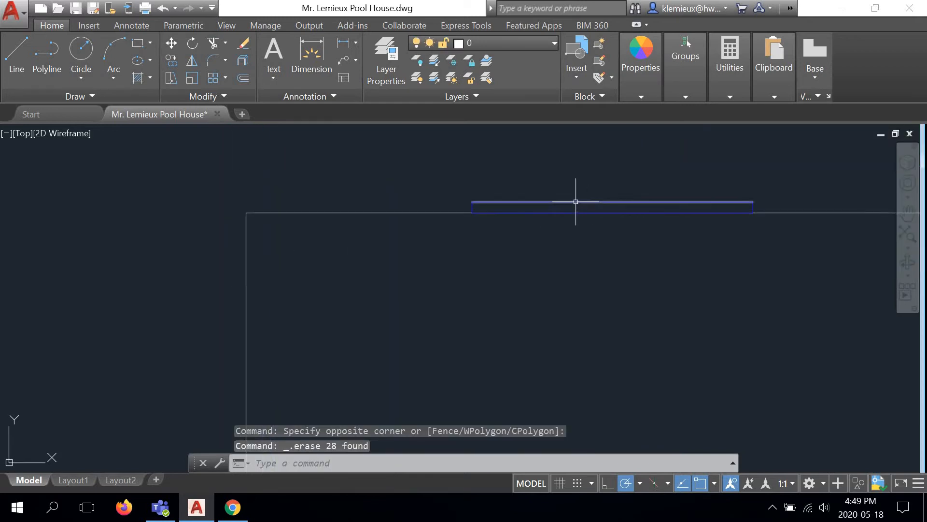
{"action": "key", "text": "Delete"}
{"action": "scroll", "coordinate": [486, 200], "scroll_direction": "up", "scroll_amount": 3}
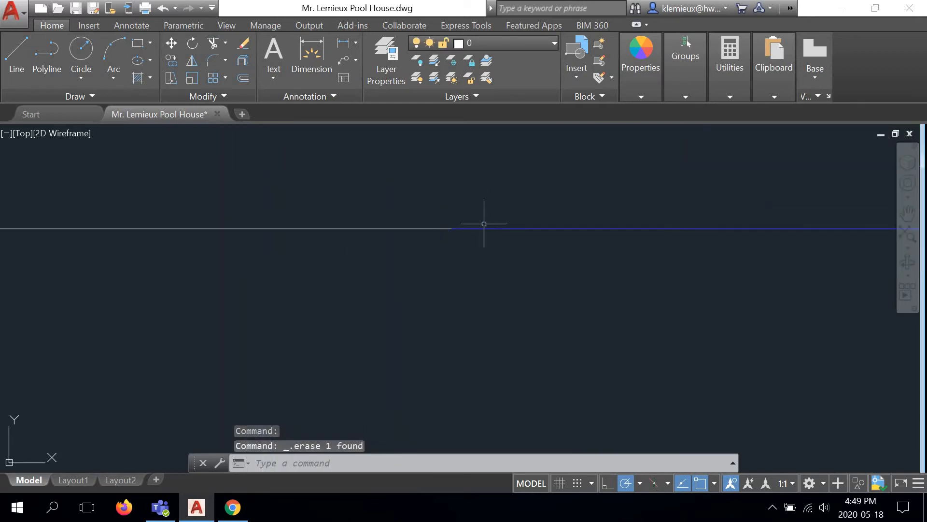
{"action": "scroll", "coordinate": [484, 228], "scroll_direction": "down", "scroll_amount": 1}
{"action": "scroll", "coordinate": [780, 229], "scroll_direction": "down", "scroll_amount": 1}
{"action": "scroll", "coordinate": [437, 232], "scroll_direction": "up", "scroll_amount": 3}
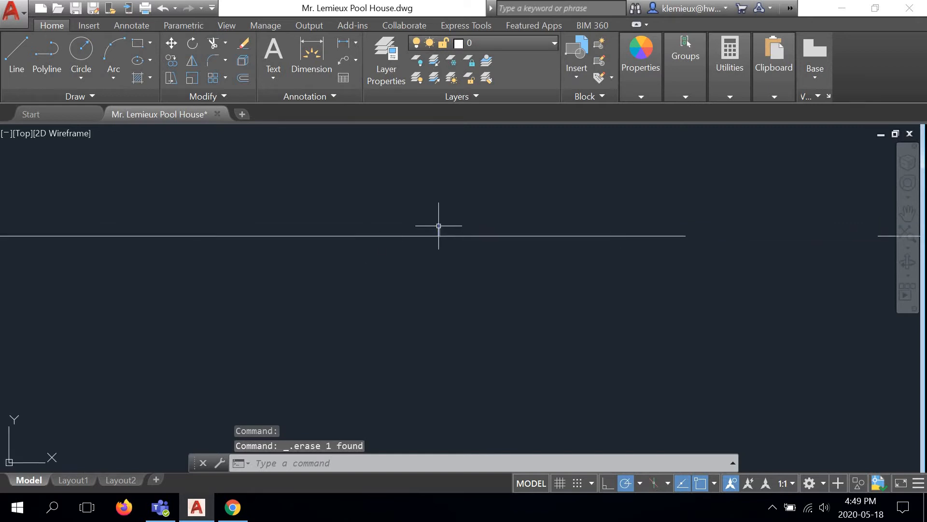
Erase the frame, panes and projecting outline of the upper window in the left wall.
{"action": "scroll", "coordinate": [420, 222], "scroll_direction": "down", "scroll_amount": 3}
{"action": "scroll", "coordinate": [290, 290], "scroll_direction": "up", "scroll_amount": 5}
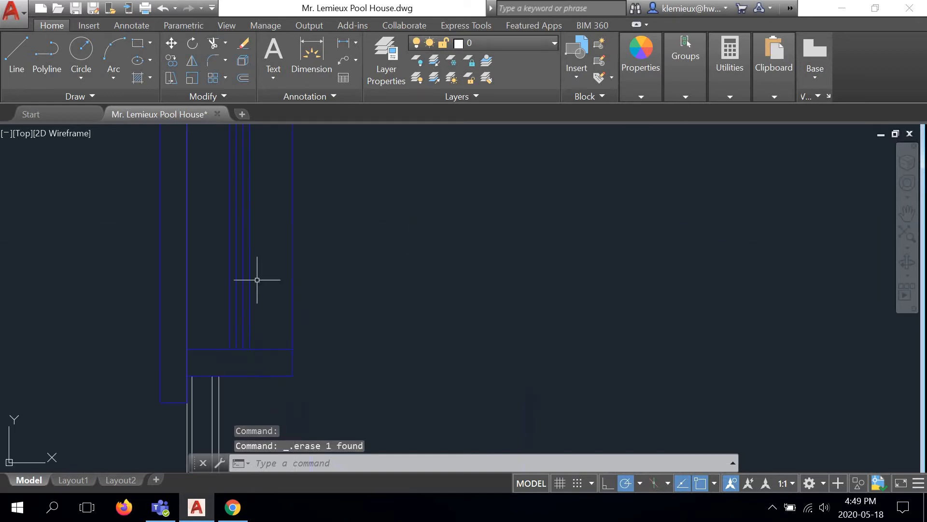
{"action": "scroll", "coordinate": [319, 335], "scroll_direction": "down", "scroll_amount": 2}
{"action": "left_click", "coordinate": [347, 181]}
{"action": "left_click", "coordinate": [241, 304]}
{"action": "key", "text": "Delete"}
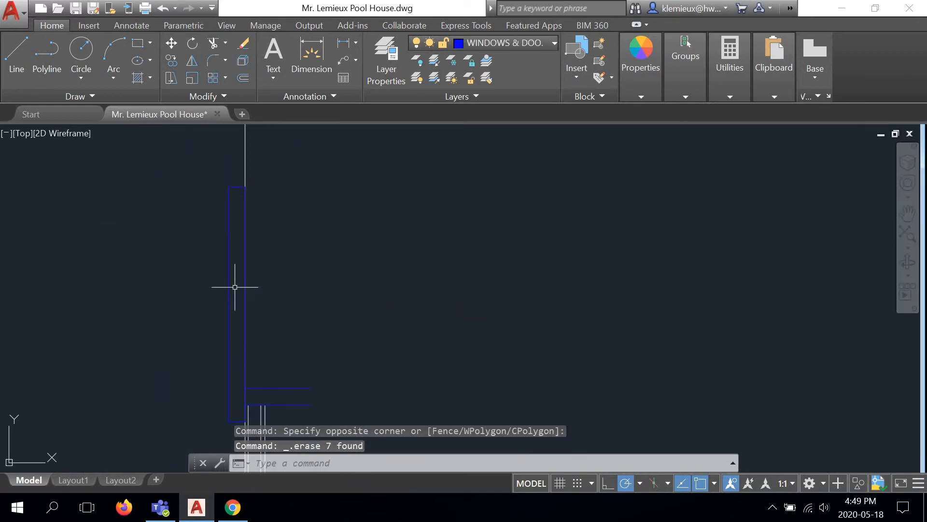
{"action": "left_click", "coordinate": [229, 199]}
{"action": "key", "text": "Delete"}
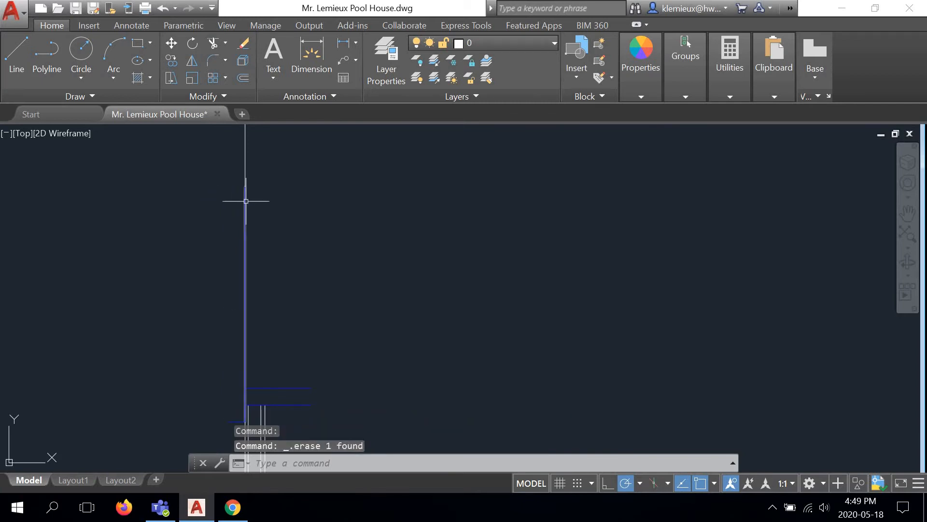
{"action": "left_click", "coordinate": [245, 201]}
{"action": "key", "text": "Delete"}
Erase the leftover frame lines and outline stub of the left wall's upper window and the inner wall lines below it.
{"action": "middle_click_drag", "start_coordinate": [306, 333], "coordinate": [324, 267]}
{"action": "left_click", "coordinate": [378, 282]}
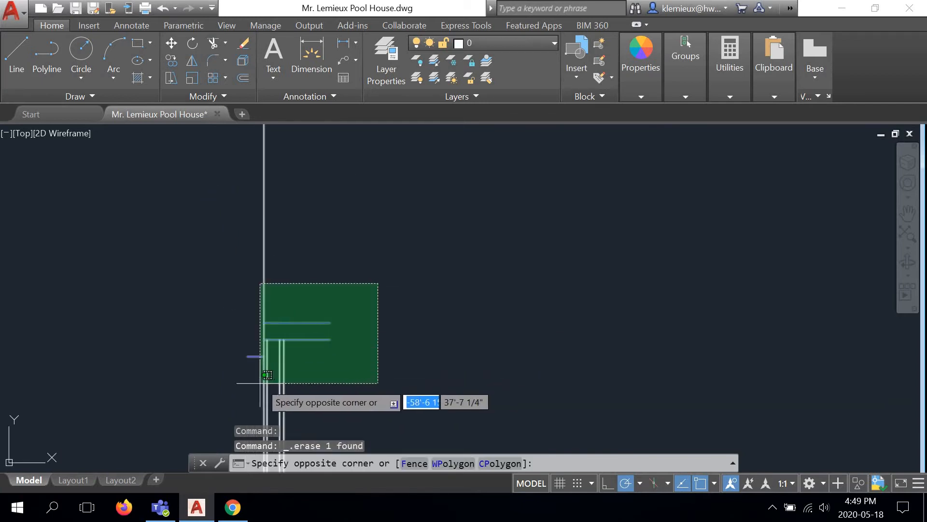
{"action": "scroll", "coordinate": [263, 369], "scroll_direction": "up", "scroll_amount": 3}
{"action": "left_click", "coordinate": [271, 340]}
{"action": "key", "text": "Delete"}
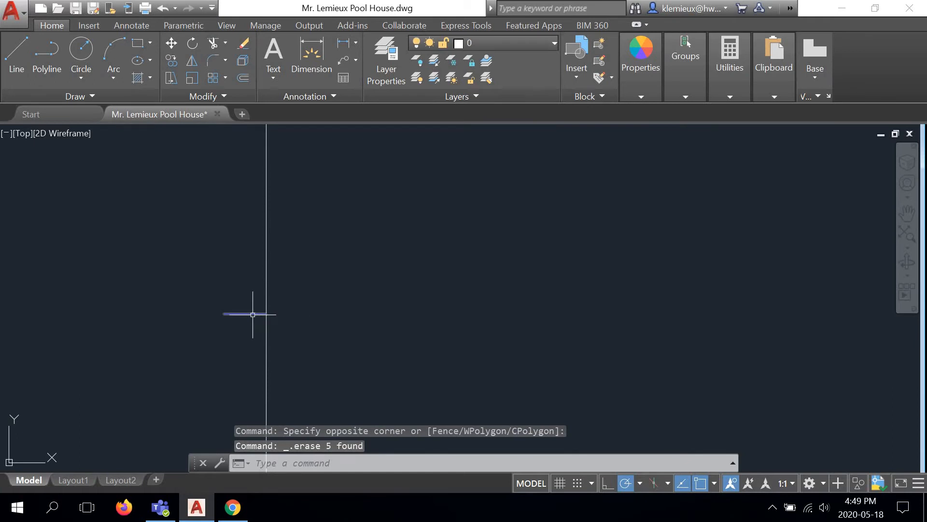
{"action": "left_click", "coordinate": [252, 315]}
{"action": "key", "text": "Delete"}
Erase the frame, panes and outer outline lines of the lower window in the left wall.
{"action": "scroll", "coordinate": [296, 259], "scroll_direction": "down", "scroll_amount": 3}
{"action": "scroll", "coordinate": [296, 257], "scroll_direction": "up", "scroll_amount": 3}
{"action": "left_click", "coordinate": [294, 256]}
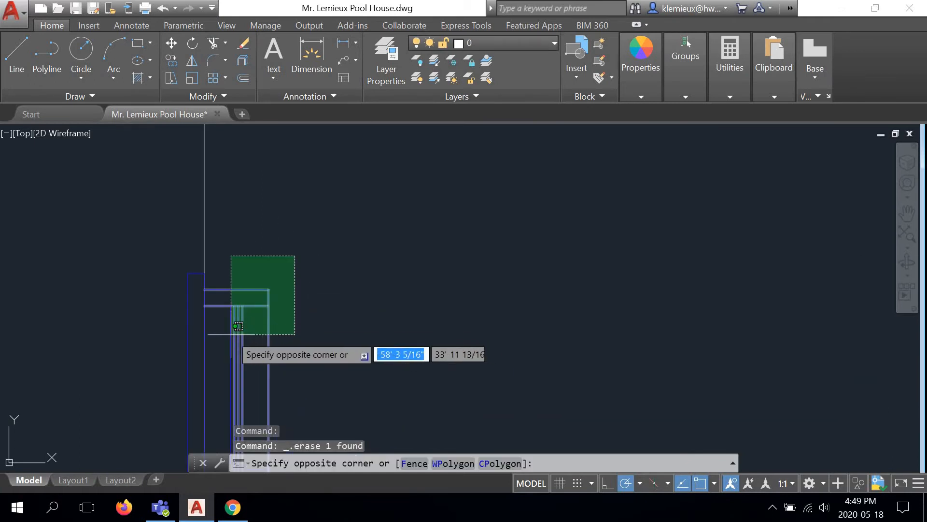
{"action": "left_click", "coordinate": [231, 334]}
{"action": "key", "text": "Delete"}
{"action": "mouse_move", "coordinate": [307, 315]}
{"action": "middle_mouse_down"}
{"action": "mouse_move", "coordinate": [340, 275]}
{"action": "mouse_move", "coordinate": [372, 190]}
{"action": "middle_mouse_up"}
{"action": "left_click", "coordinate": [253, 168]}
{"action": "key", "text": "Delete"}
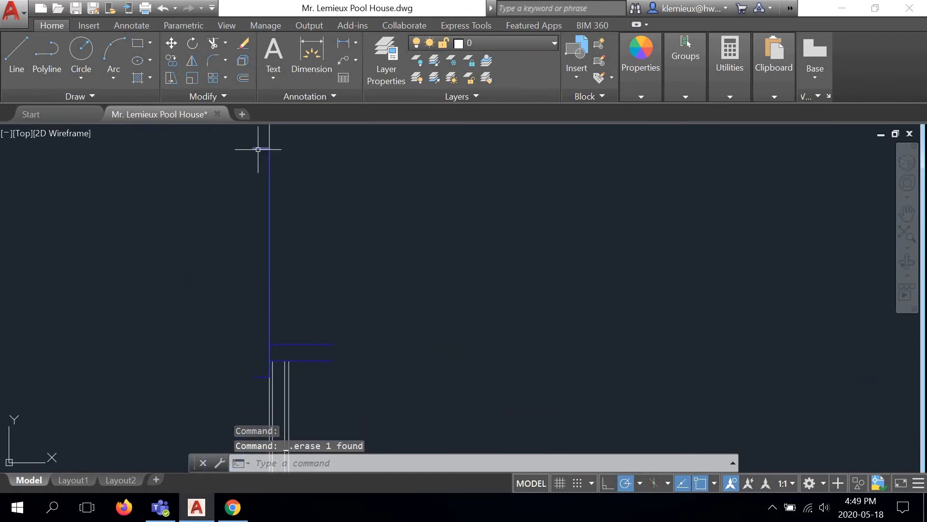
Erase the lower window's remaining frame lines and outline stub and the inner lines of the left wall below it.
{"action": "left_click", "coordinate": [335, 317]}
{"action": "scroll", "coordinate": [271, 396], "scroll_direction": "up", "scroll_amount": 4}
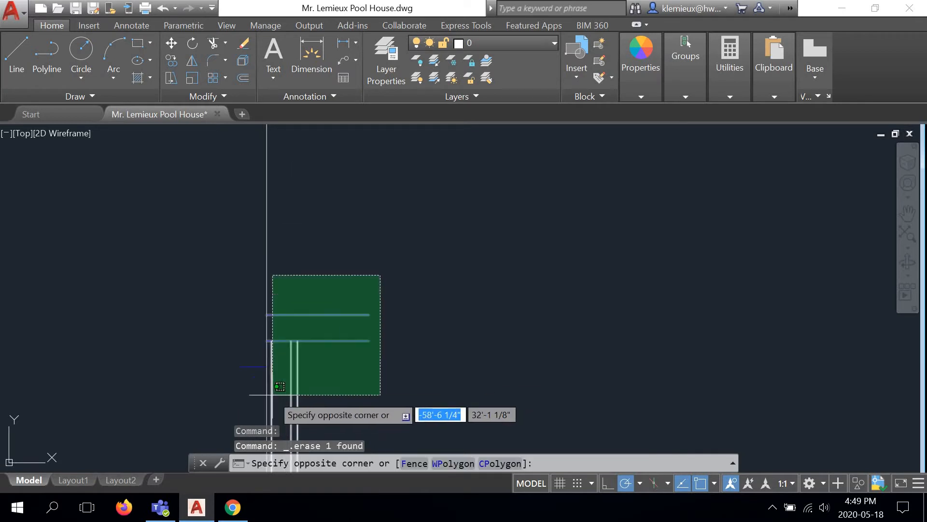
{"action": "left_click", "coordinate": [267, 362]}
{"action": "key", "text": "Delete"}
{"action": "left_click", "coordinate": [246, 350]}
{"action": "key", "text": "Delete"}
Erase the interior door and its adjoining interior wall lines near the left wall.
{"action": "scroll", "coordinate": [322, 285], "scroll_direction": "down", "scroll_amount": 4}
{"action": "mouse_move", "coordinate": [396, 415]}
{"action": "middle_mouse_down"}
{"action": "mouse_move", "coordinate": [400, 339]}
{"action": "mouse_move", "coordinate": [333, 163]}
{"action": "middle_mouse_up"}
{"action": "left_click", "coordinate": [523, 191]}
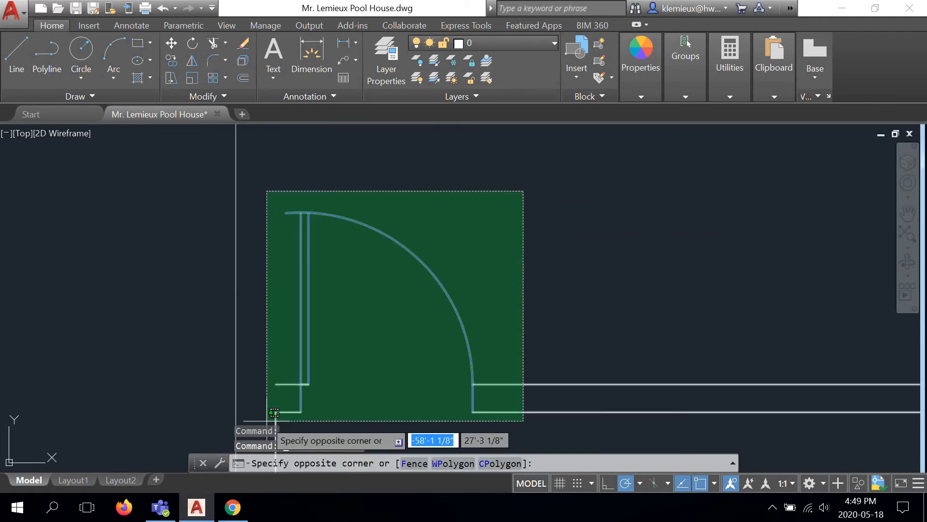
{"action": "left_click", "coordinate": [265, 432]}
{"action": "key", "text": "Delete"}
Erase the upper frame, pane and inner wall lines of the window below the wing's inside corner.
{"action": "middle_click_drag", "start_coordinate": [299, 275], "coordinate": [329, 294]}
{"action": "scroll", "coordinate": [440, 236], "scroll_direction": "up", "scroll_amount": 3}
{"action": "scroll", "coordinate": [439, 251], "scroll_direction": "up", "scroll_amount": 3}
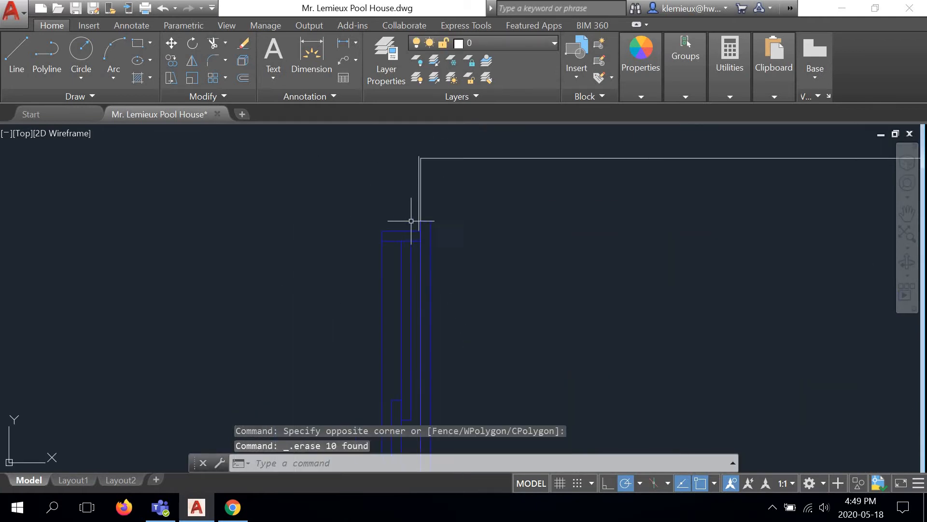
{"action": "scroll", "coordinate": [420, 221], "scroll_direction": "up", "scroll_amount": 4}
{"action": "left_click", "coordinate": [403, 213]}
{"action": "left_click", "coordinate": [212, 361]}
{"action": "key", "text": "Delete"}
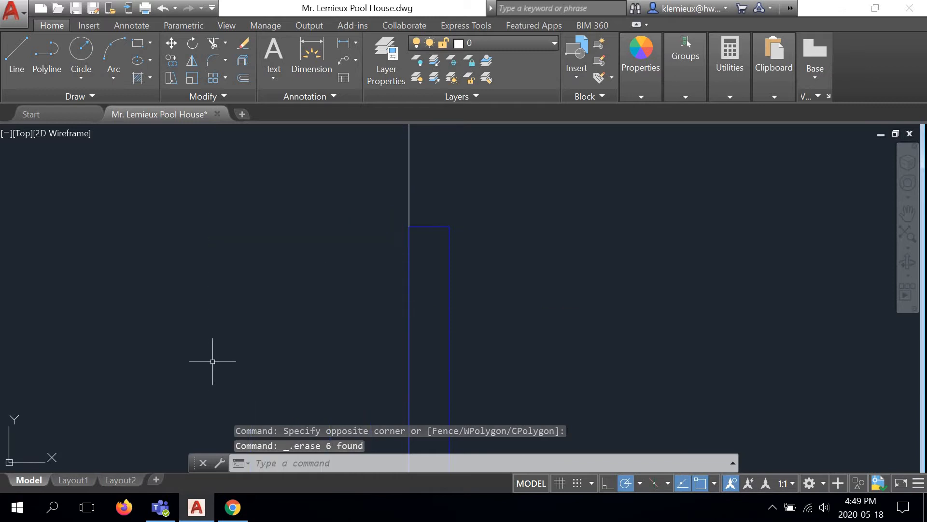
Erase the projecting outline lines of the window in the right wall below the wing.
{"action": "left_click", "coordinate": [478, 208]}
{"action": "left_click", "coordinate": [433, 263]}
{"action": "key", "text": "Delete"}
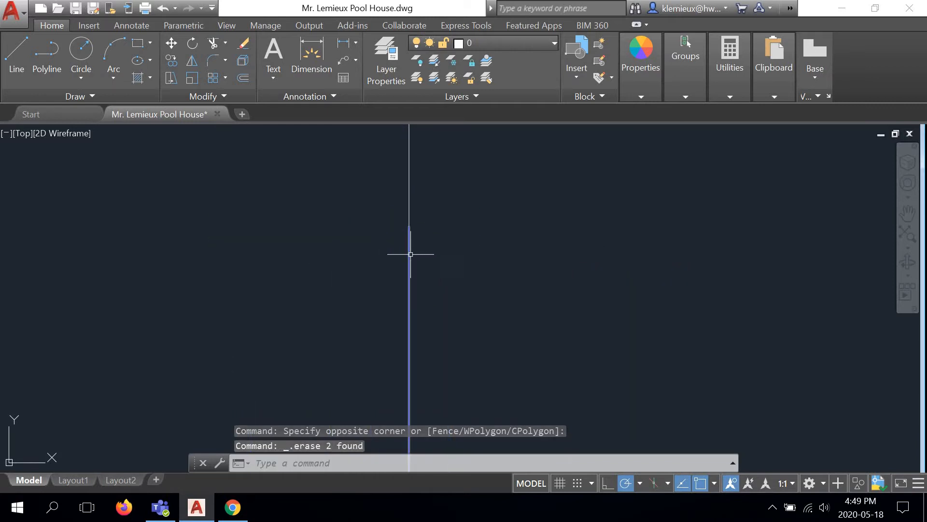
{"action": "left_click", "coordinate": [410, 255]}
{"action": "key", "text": "Delete"}
Erase the rest of the right wall window's frame and the inner wall lines running down from it.
{"action": "scroll", "coordinate": [411, 255], "scroll_direction": "down", "scroll_amount": 2}
{"action": "scroll", "coordinate": [412, 257], "scroll_direction": "down", "scroll_amount": 2}
{"action": "scroll", "coordinate": [445, 269], "scroll_direction": "down", "scroll_amount": 2}
{"action": "middle_click_drag", "start_coordinate": [473, 289], "coordinate": [459, 129]}
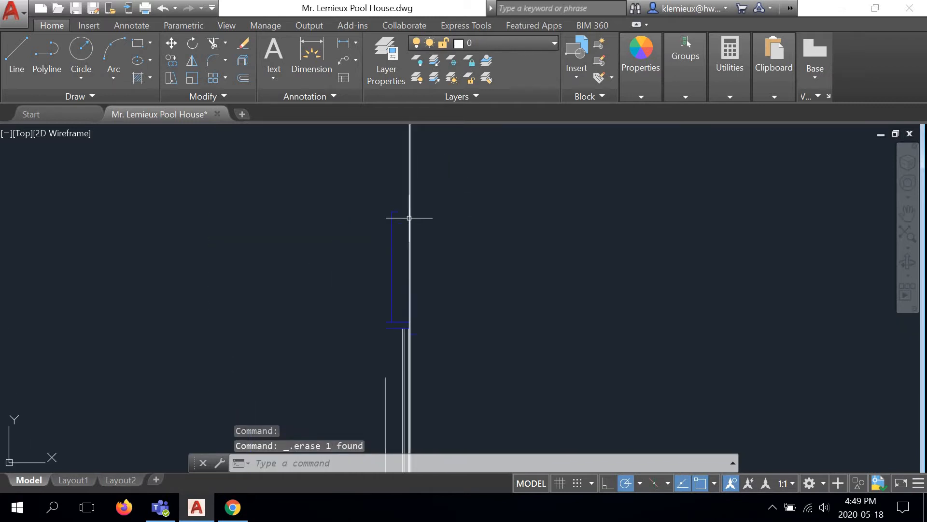
{"action": "left_click", "coordinate": [404, 201]}
{"action": "left_click", "coordinate": [370, 314]}
{"action": "key", "text": "Delete"}
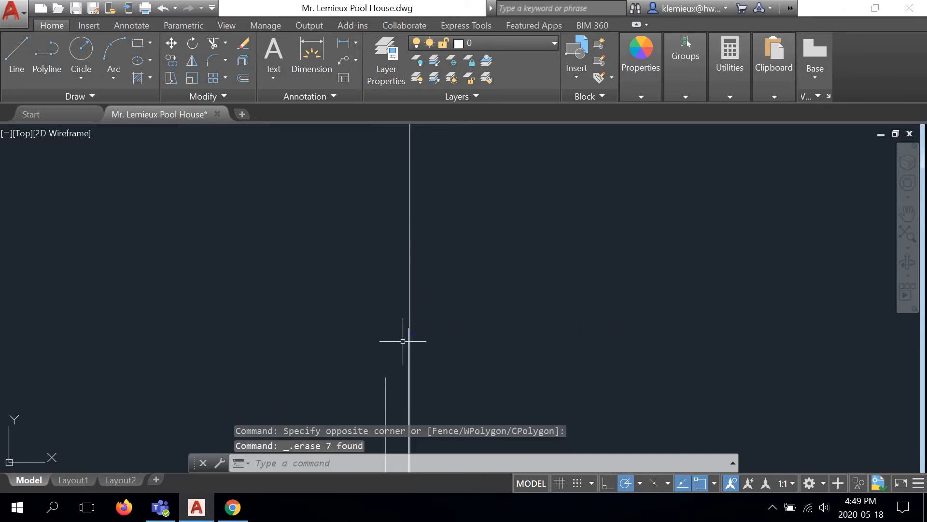
Erase the leftover window outline stub and the last inner line of the right wall below the wing.
{"action": "left_click", "coordinate": [437, 293]}
{"action": "key", "text": "Delete"}
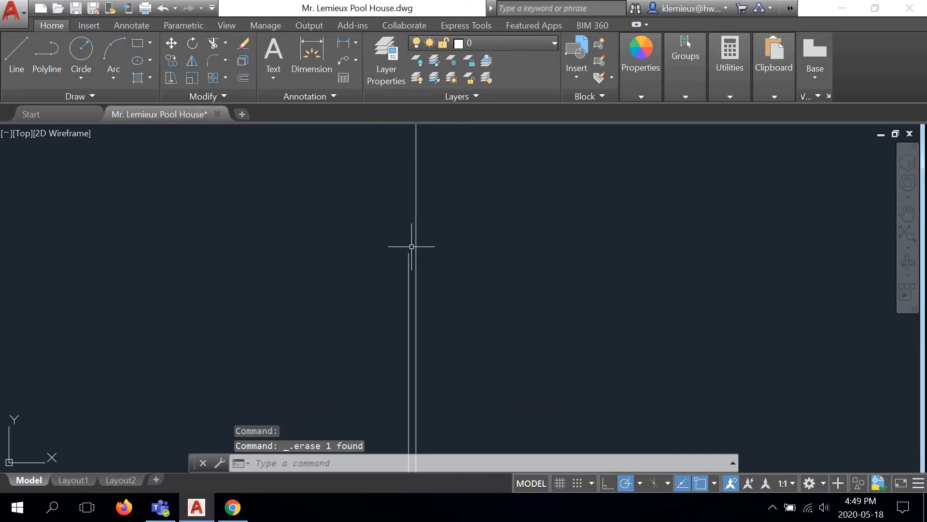
{"action": "left_click", "coordinate": [411, 246]}
{"action": "left_click", "coordinate": [371, 309]}
{"action": "key", "text": "Delete"}
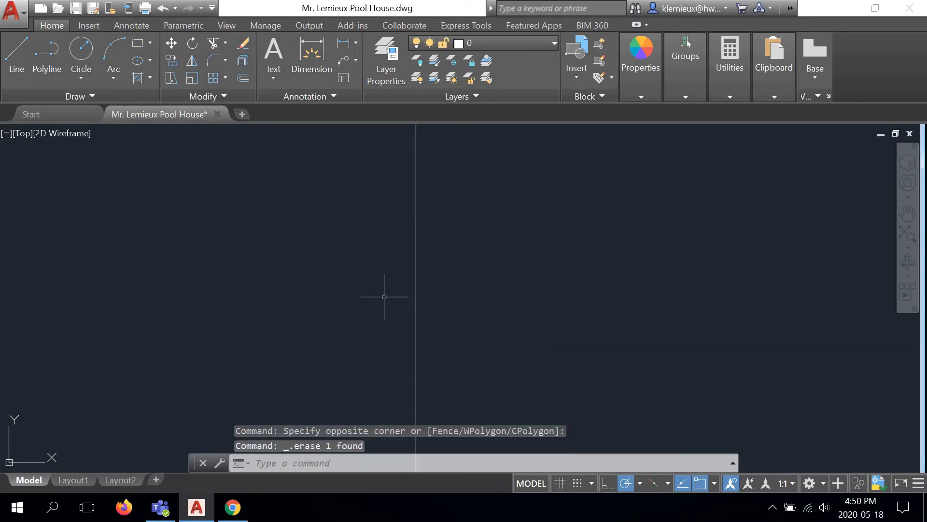
Erase the door's right jamb and the inner lines of the bottom wall beside the lower-right corner.
{"action": "scroll", "coordinate": [436, 222], "scroll_direction": "down", "scroll_amount": 8}
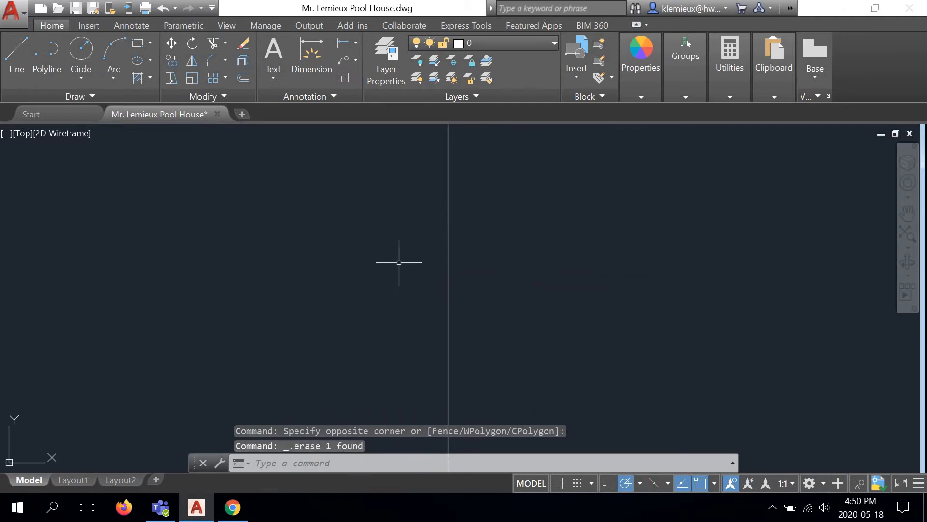
{"action": "scroll", "coordinate": [394, 347], "scroll_direction": "up", "scroll_amount": 8}
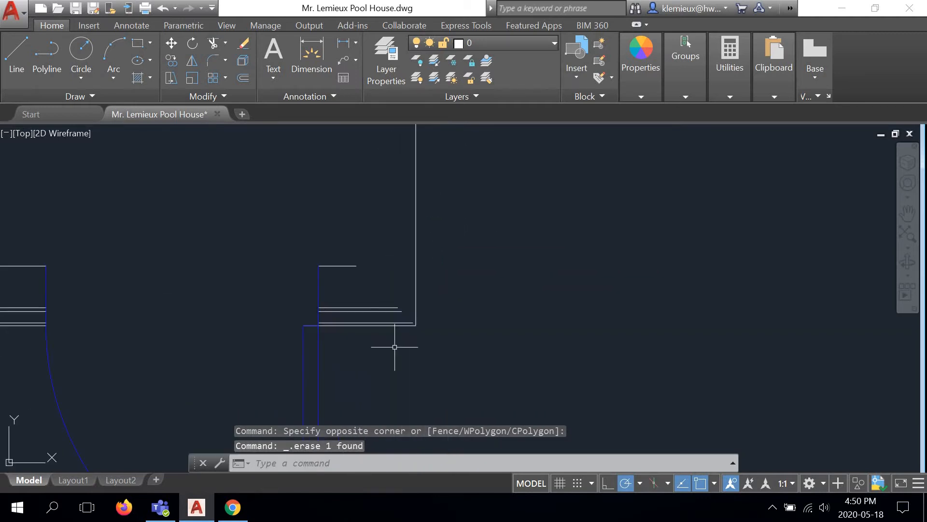
{"action": "left_click", "coordinate": [391, 247]}
{"action": "left_click", "coordinate": [309, 312]}
{"action": "key", "text": "Delete"}
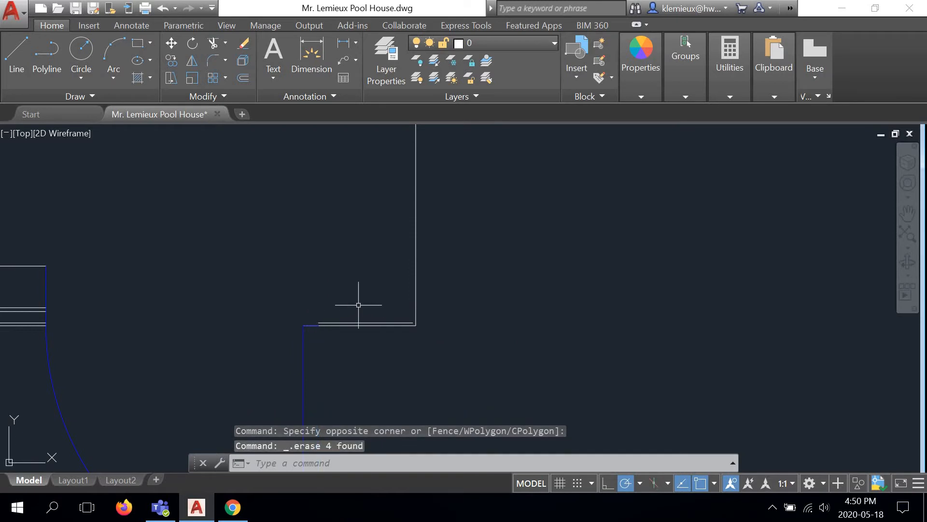
{"action": "left_click", "coordinate": [391, 322]}
{"action": "key", "text": "Delete"}
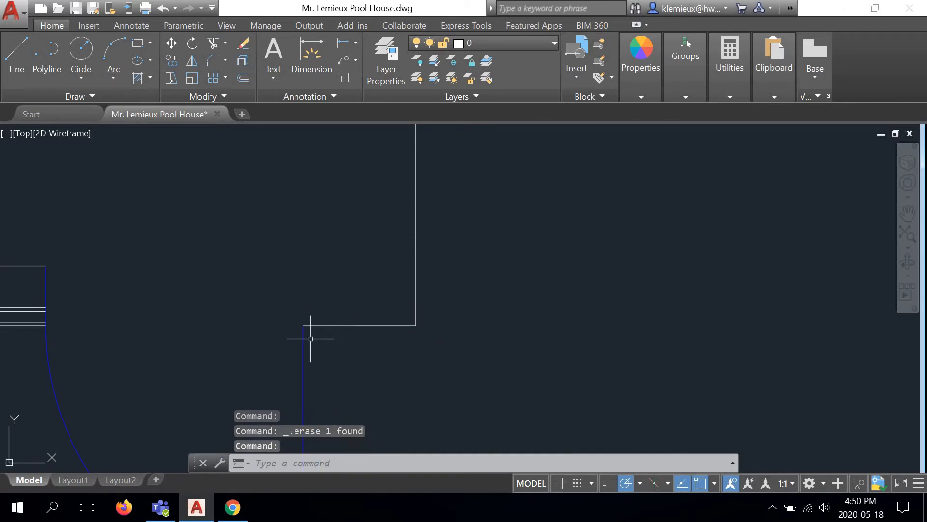
Erase the leaf and the left jamb of the door in the bottom wall.
{"action": "left_click", "coordinate": [306, 330]}
{"action": "scroll", "coordinate": [305, 328], "scroll_direction": "down", "scroll_amount": 2}
{"action": "scroll", "coordinate": [298, 324], "scroll_direction": "down", "scroll_amount": 2}
{"action": "middle_click_drag", "start_coordinate": [297, 324], "coordinate": [470, 304]}
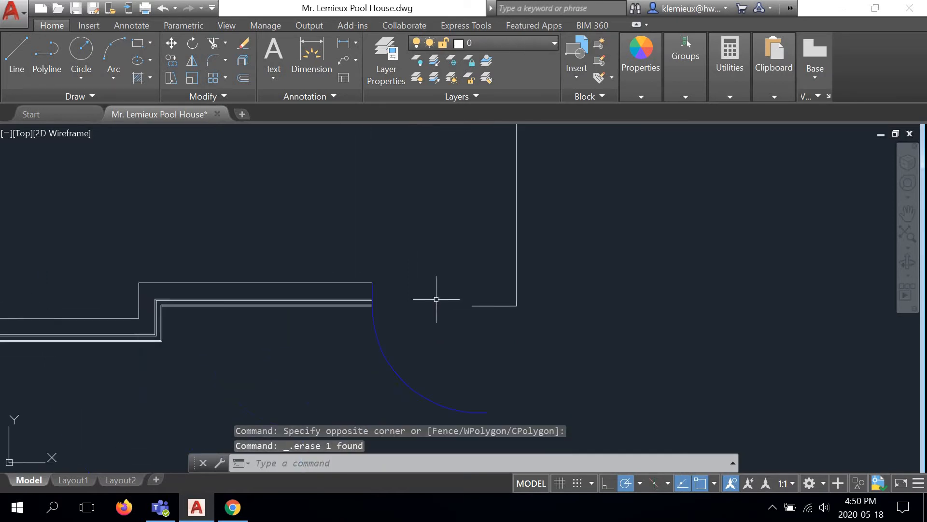
{"action": "scroll", "coordinate": [372, 295], "scroll_direction": "up", "scroll_amount": 4}
{"action": "left_click", "coordinate": [375, 281]}
{"action": "key", "text": "Delete"}
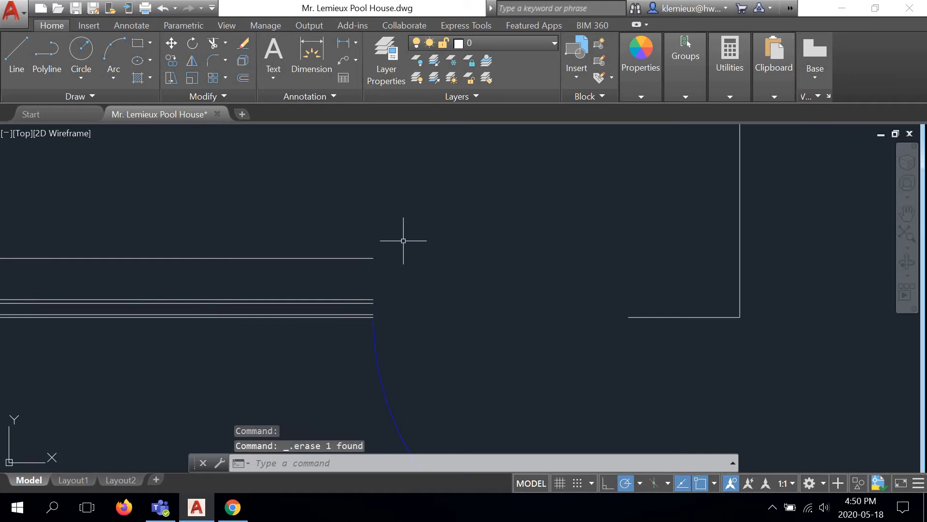
Erase the four inner wall lines left of the door opening and the door's swing arc.
{"action": "left_click", "coordinate": [405, 240]}
{"action": "scroll", "coordinate": [331, 317], "scroll_direction": "up", "scroll_amount": 2}
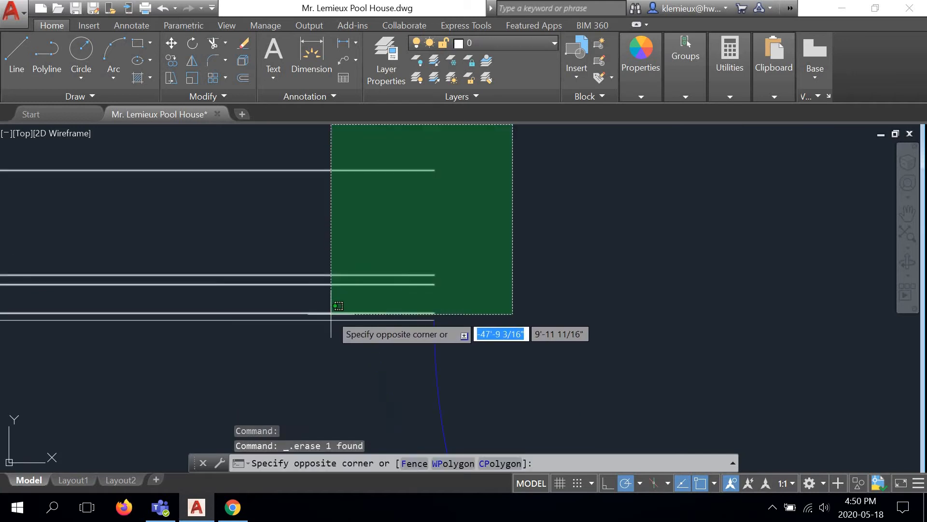
{"action": "left_click", "coordinate": [328, 317]}
{"action": "key", "text": "Delete"}
{"action": "scroll", "coordinate": [362, 284], "scroll_direction": "down", "scroll_amount": 3}
{"action": "left_click", "coordinate": [383, 317]}
{"action": "key", "text": "Delete"}
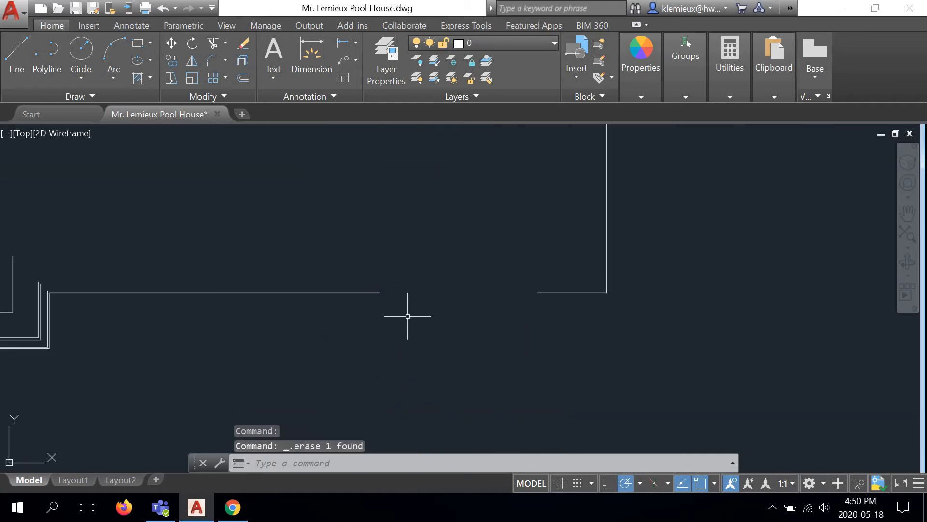
Erase the inner vertical lines at the bottom wall's jog and the innermost horizontal line left of it.
{"action": "scroll", "coordinate": [469, 308], "scroll_direction": "down", "scroll_amount": 3}
{"action": "scroll", "coordinate": [355, 308], "scroll_direction": "up", "scroll_amount": 4}
{"action": "scroll", "coordinate": [433, 226], "scroll_direction": "up", "scroll_amount": 4}
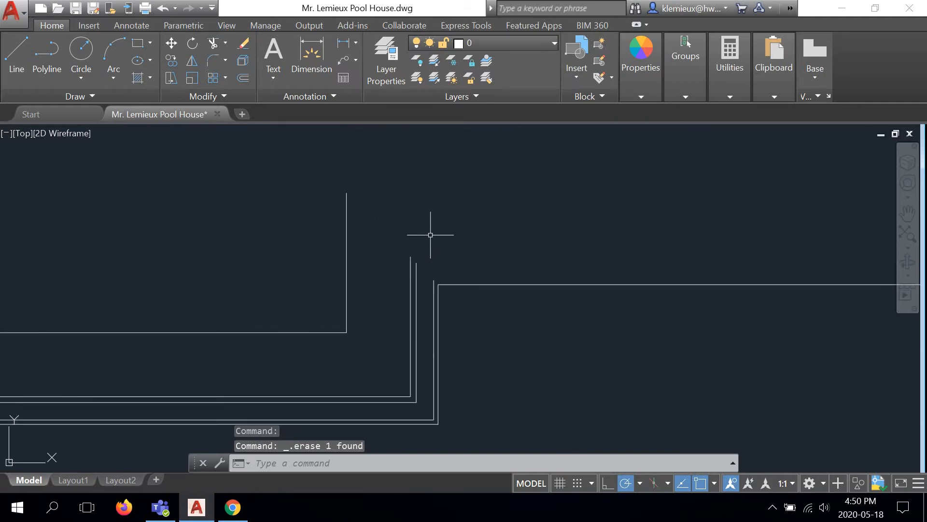
{"action": "left_click", "coordinate": [436, 244]}
{"action": "left_click", "coordinate": [271, 354]}
{"action": "key", "text": "Delete"}
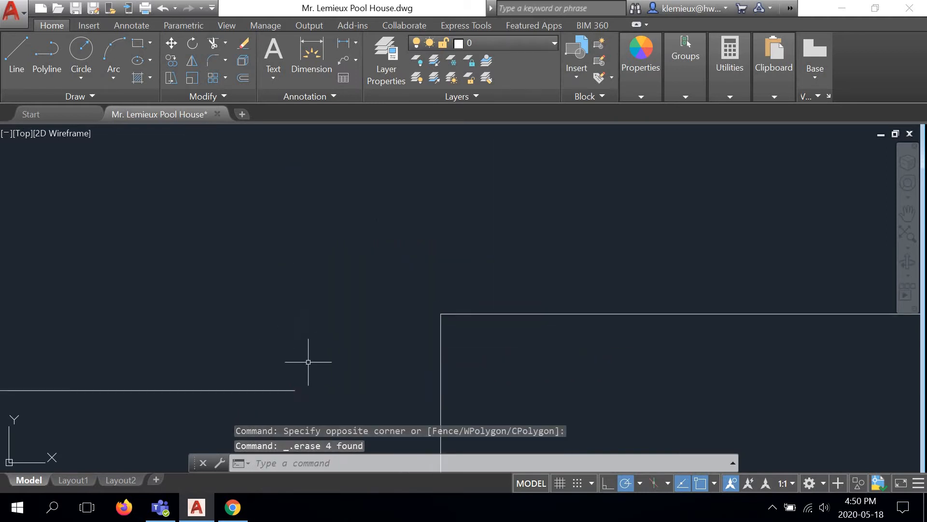
{"action": "left_click", "coordinate": [269, 389]}
{"action": "key", "text": "Delete"}
Erase the three remaining inner horizontal lines of the bottom wall left of the jog.
{"action": "scroll", "coordinate": [337, 328], "scroll_direction": "down", "scroll_amount": 1}
{"action": "scroll", "coordinate": [336, 329], "scroll_direction": "up", "scroll_amount": 5}
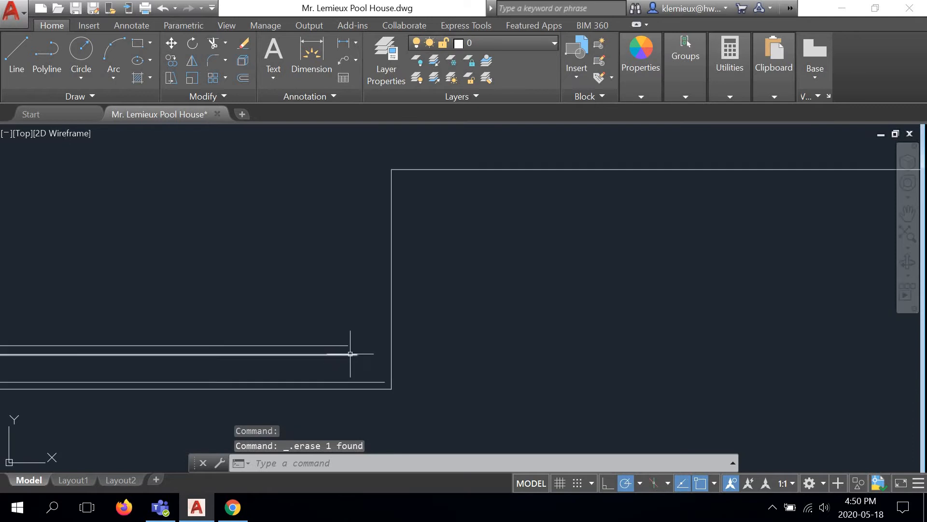
{"action": "left_click", "coordinate": [369, 328]}
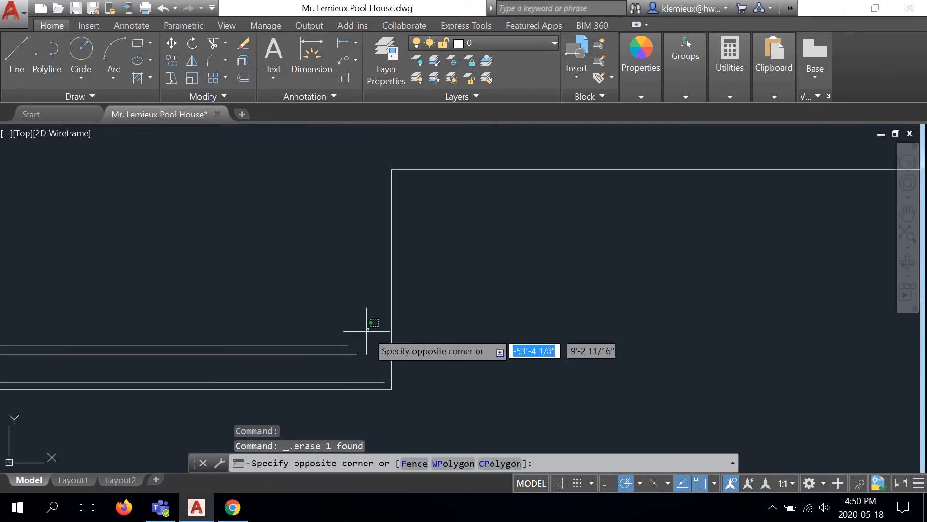
{"action": "left_click", "coordinate": [307, 375]}
{"action": "key", "text": "Delete"}
Close the top wall's gap by erasing its right segment and stretching the left segment to the upper-right corner.
{"action": "scroll", "coordinate": [315, 325], "scroll_direction": "down", "scroll_amount": 3}
{"action": "middle_click_drag", "start_coordinate": [410, 276], "coordinate": [399, 405]}
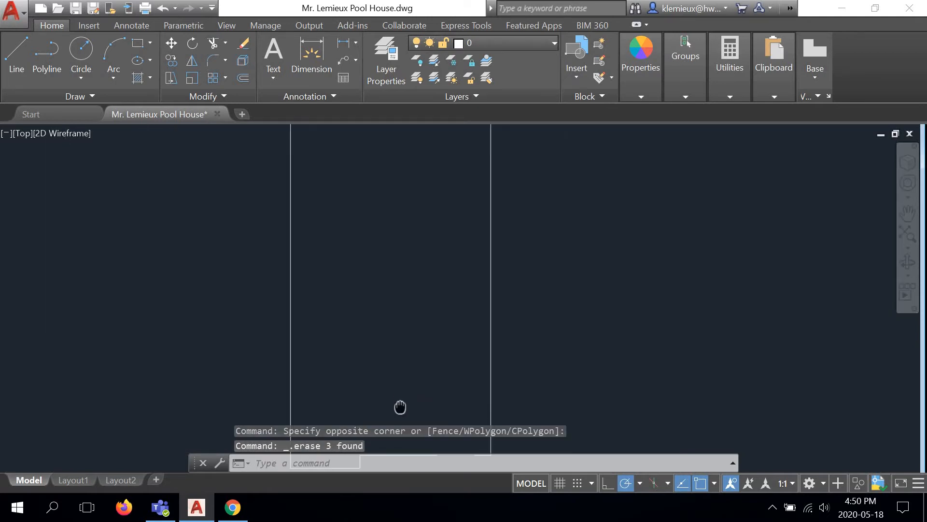
{"action": "scroll", "coordinate": [399, 405], "scroll_direction": "down", "scroll_amount": 2}
{"action": "middle_click_drag", "start_coordinate": [412, 245], "coordinate": [372, 310]}
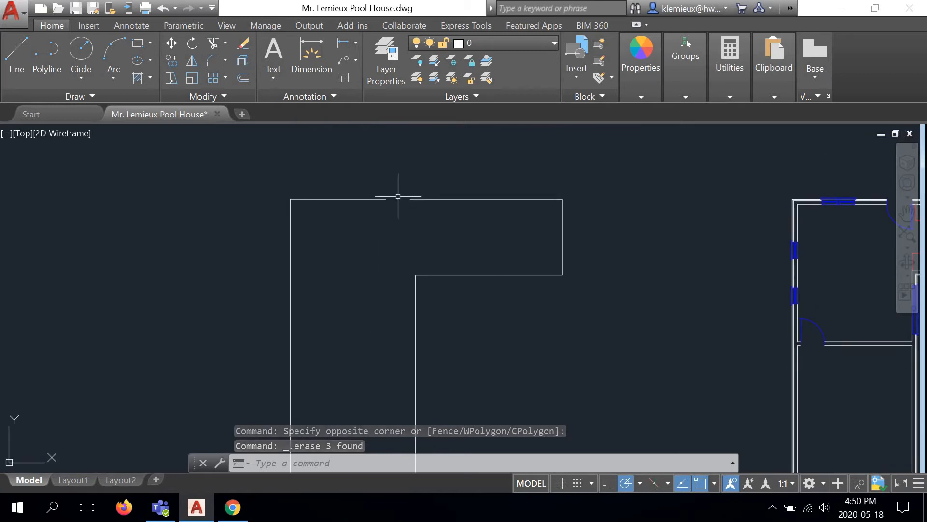
{"action": "scroll", "coordinate": [406, 196], "scroll_direction": "up", "scroll_amount": 5}
{"action": "middle_click_drag", "start_coordinate": [410, 197], "coordinate": [392, 214]}
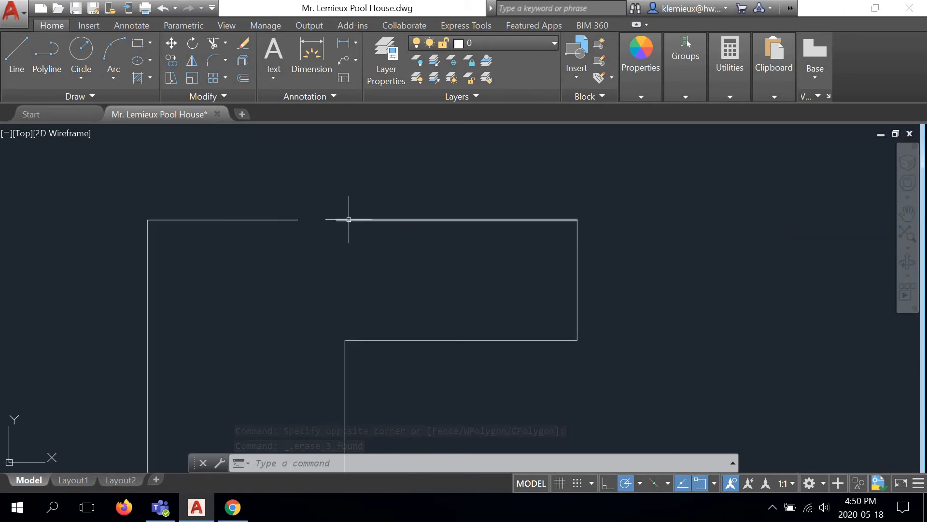
{"action": "left_click", "coordinate": [349, 219]}
{"action": "key", "text": "Delete"}
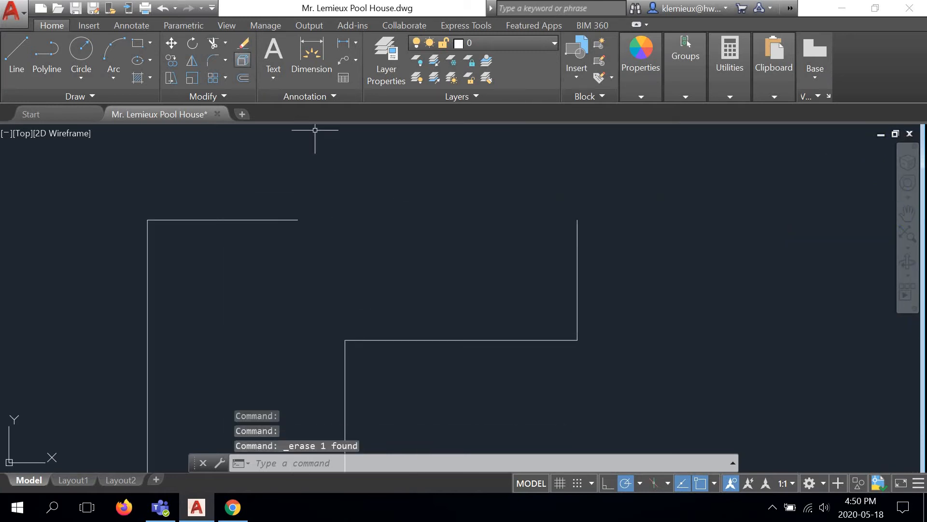
{"action": "left_click", "coordinate": [280, 220]}
{"action": "left_click", "coordinate": [297, 220]}
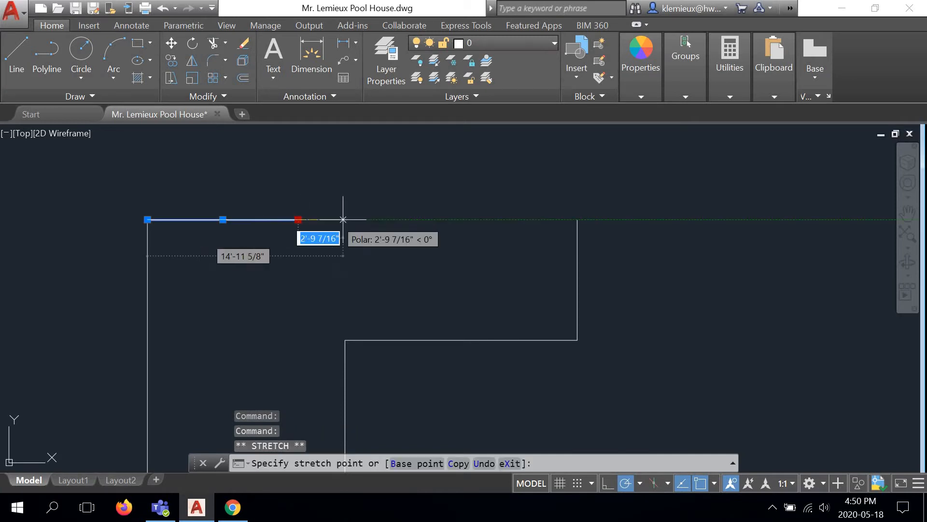
{"action": "left_click", "coordinate": [578, 220]}
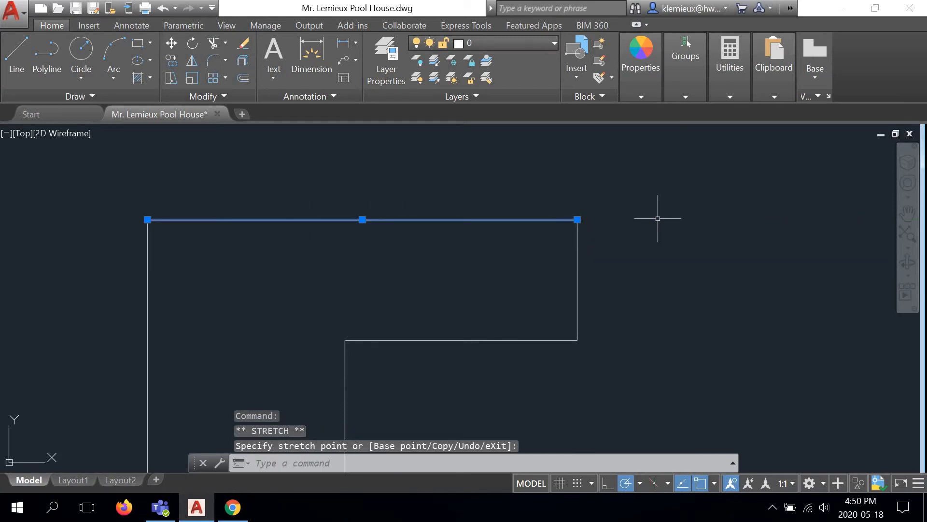
{"action": "key", "text": "Delete"}
{"action": "left_click", "coordinate": [164, 8]}
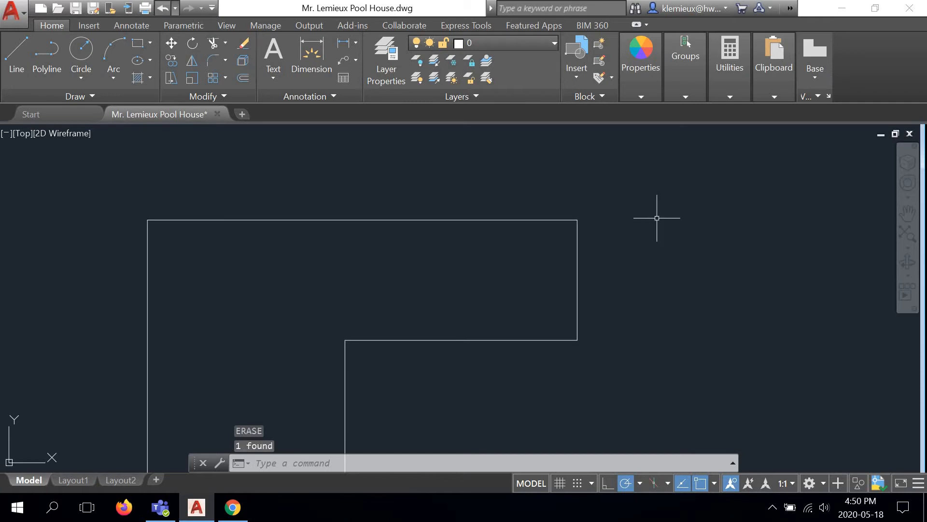
Close the bottom wall's gap by erasing the short right segment and stretching the left segment to the lower-right corner.
{"action": "scroll", "coordinate": [338, 307], "scroll_direction": "up", "scroll_amount": 6}
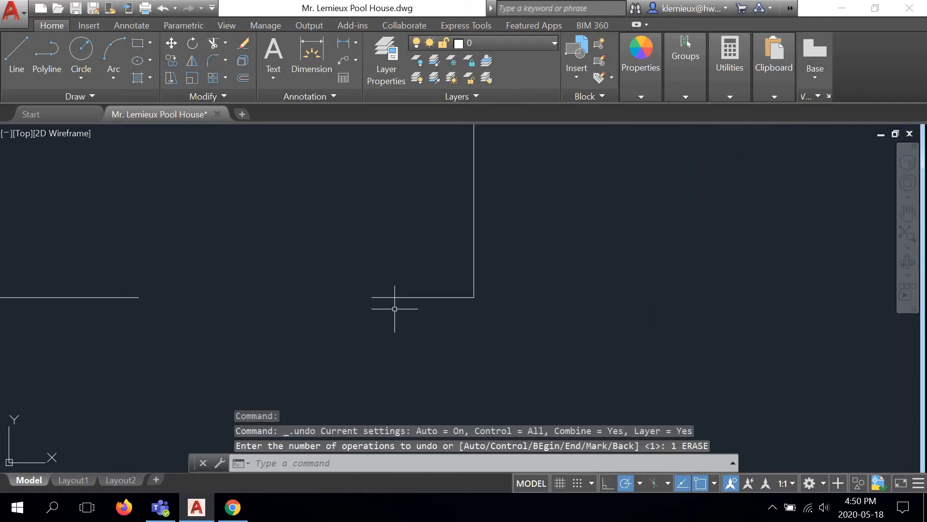
{"action": "left_click", "coordinate": [396, 297]}
{"action": "left_click", "coordinate": [243, 44]}
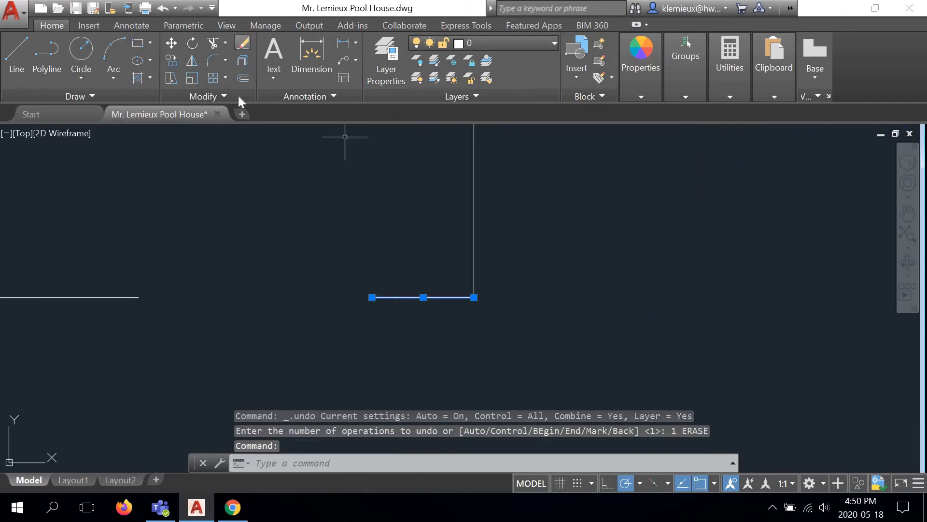
{"action": "left_click", "coordinate": [132, 298]}
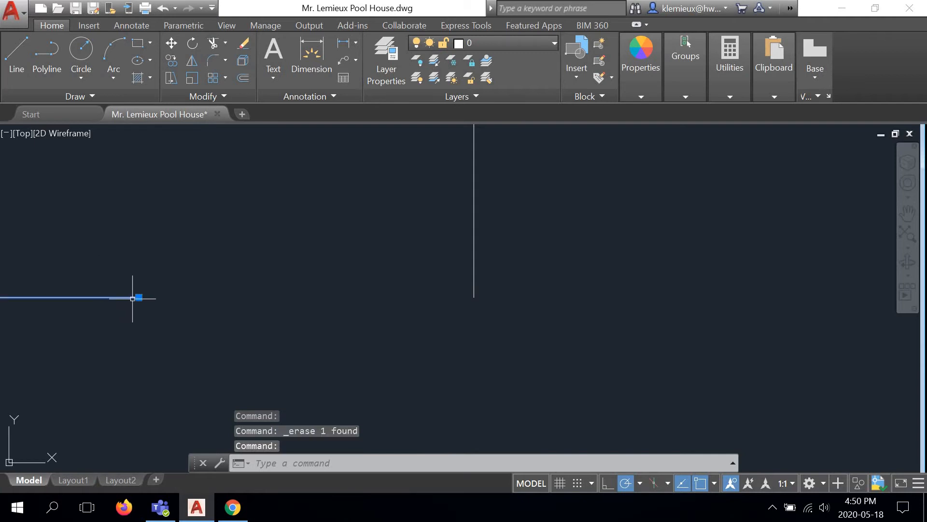
{"action": "left_click", "coordinate": [138, 297]}
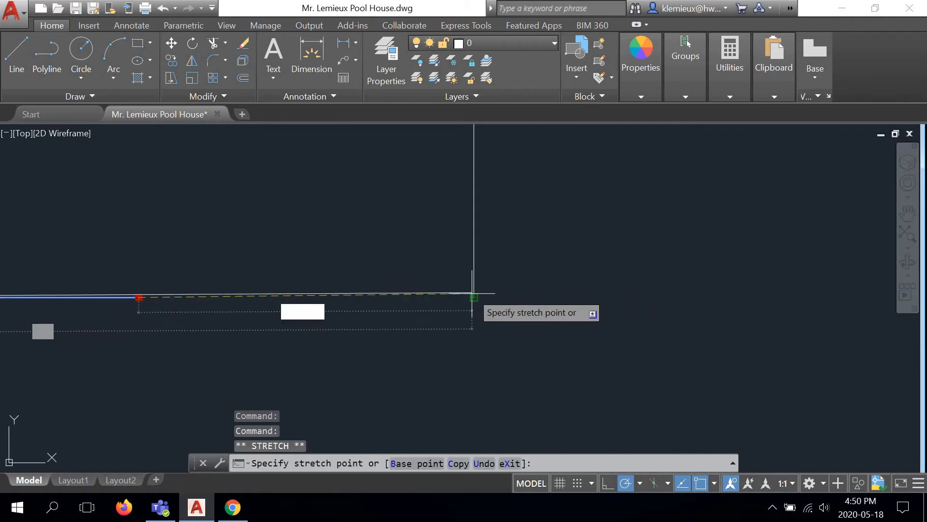
{"action": "left_click", "coordinate": [485, 297]}
{"action": "scroll", "coordinate": [615, 296], "scroll_direction": "down", "scroll_amount": 10}
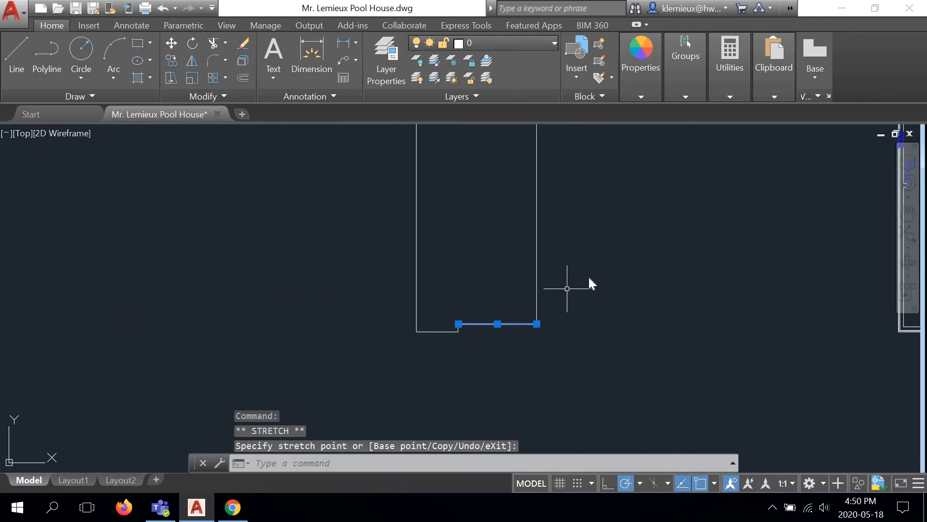
{"action": "right_click", "coordinate": [570, 256]}
{"action": "left_click", "coordinate": [568, 254]}
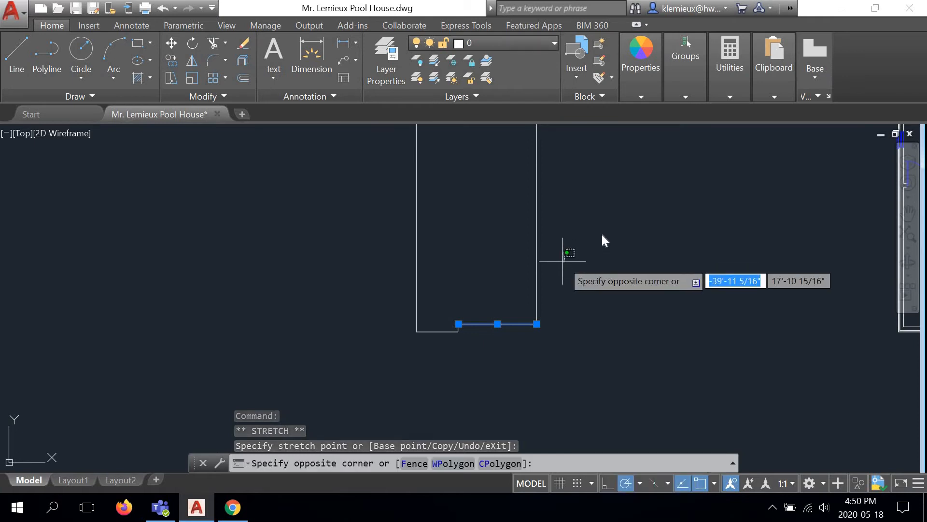
{"action": "right_click", "coordinate": [561, 224]}
{"action": "left_click", "coordinate": [560, 240]}
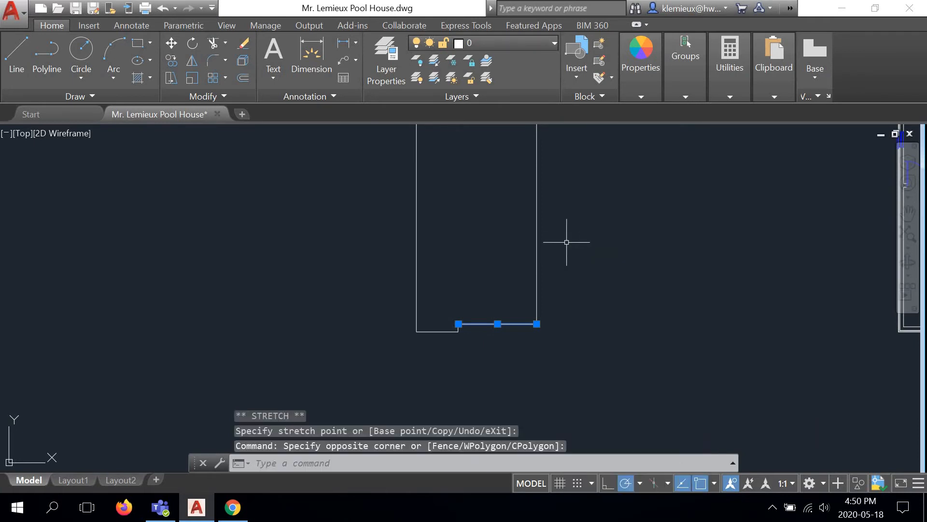
{"action": "key", "text": "Delete"}
{"action": "key", "text": "ctrl+z"}
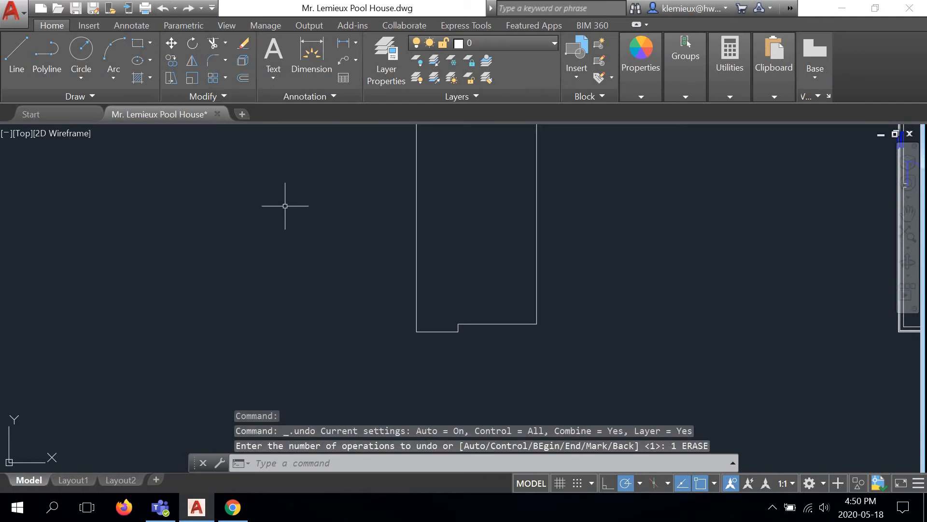
Offset the upper wing's right wall, the top wall and the long left wall outward by 1'-6".
{"action": "scroll", "coordinate": [271, 255], "scroll_direction": "down", "scroll_amount": 6}
{"action": "scroll", "coordinate": [342, 274], "scroll_direction": "up", "scroll_amount": 3}
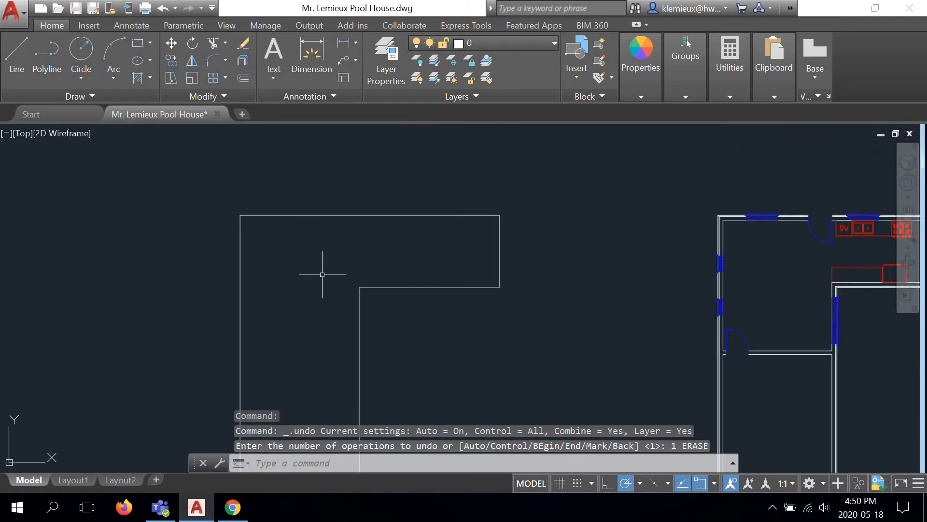
{"action": "scroll", "coordinate": [322, 274], "scroll_direction": "up", "scroll_amount": 2}
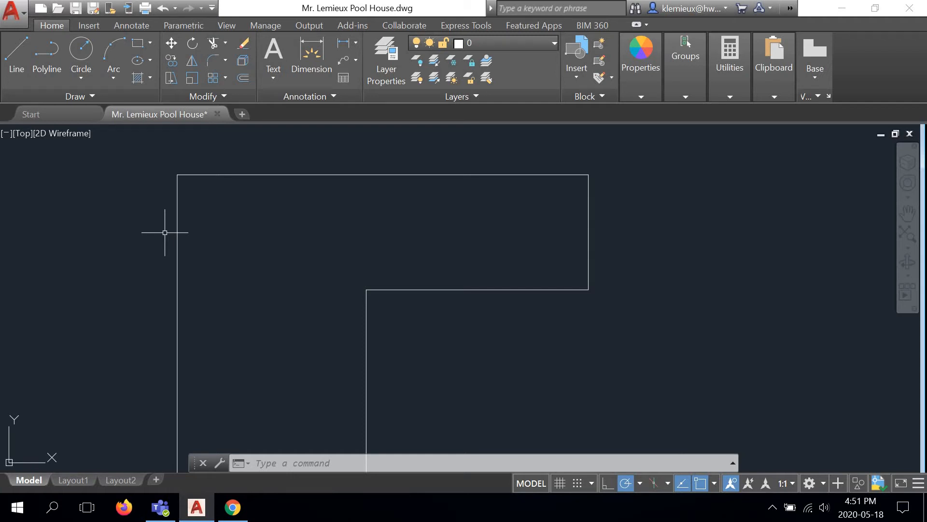
{"action": "left_click", "coordinate": [243, 77]}
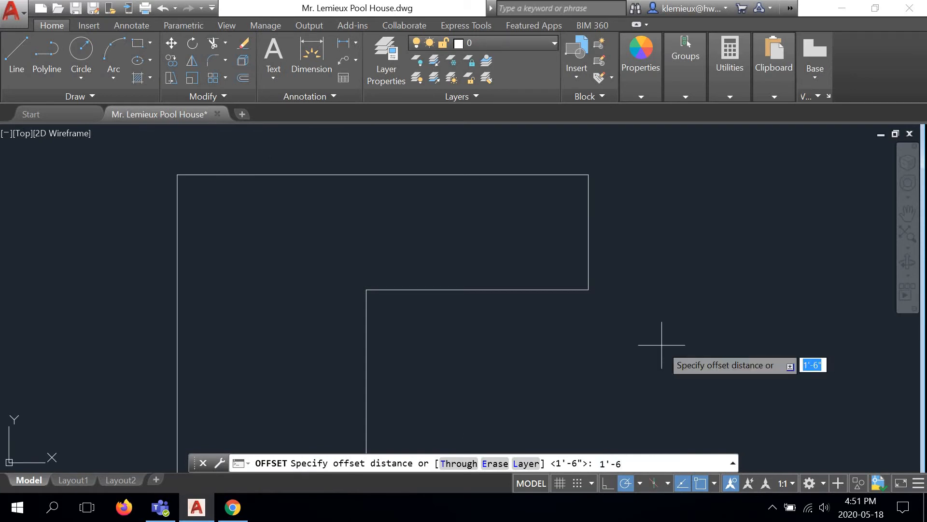
{"action": "key", "text": "Return"}
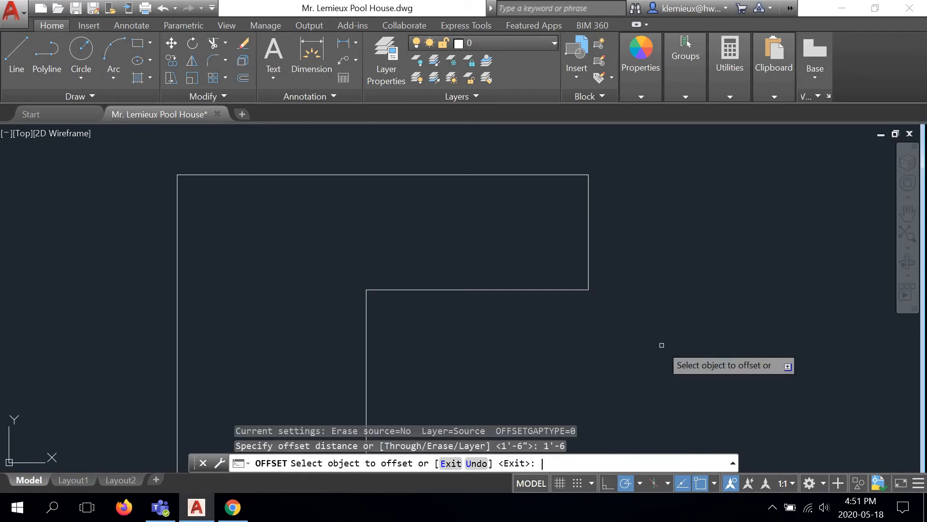
{"action": "left_click", "coordinate": [589, 215]}
{"action": "left_click", "coordinate": [658, 213]}
{"action": "left_click", "coordinate": [553, 176]}
{"action": "left_click", "coordinate": [544, 161]}
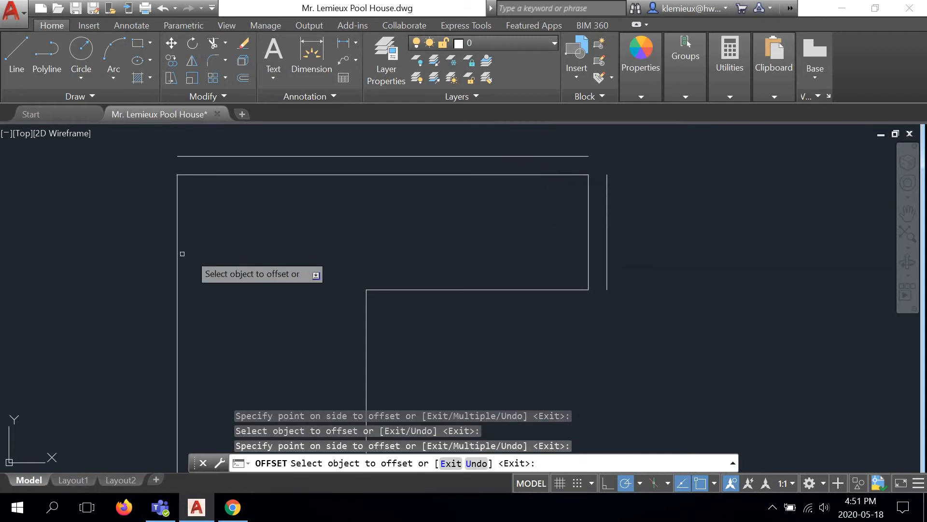
{"action": "left_click", "coordinate": [177, 248]}
{"action": "left_click", "coordinate": [103, 250]}
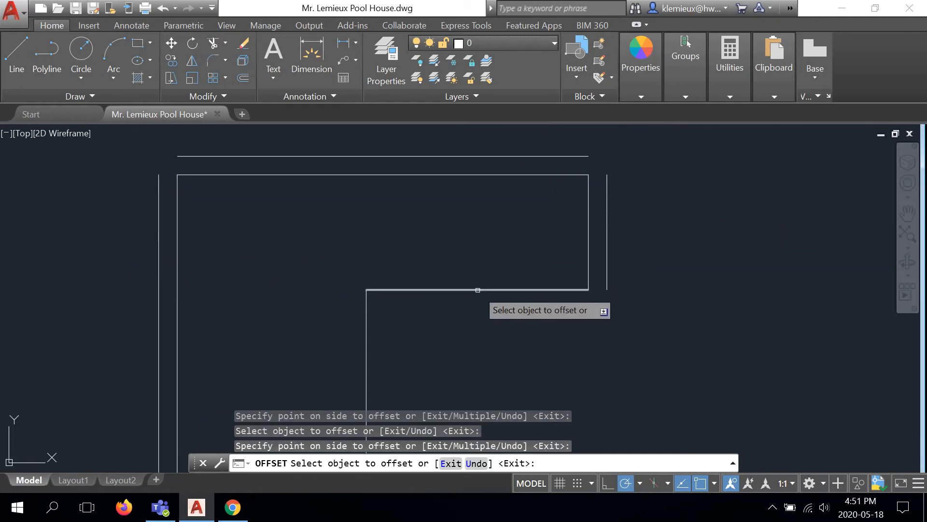
Offset the two walls meeting at the outline's inside corner outward by the same 1'-6".
{"action": "left_click", "coordinate": [477, 290]}
{"action": "left_click", "coordinate": [435, 325]}
{"action": "left_click", "coordinate": [367, 346]}
{"action": "left_click", "coordinate": [454, 359]}
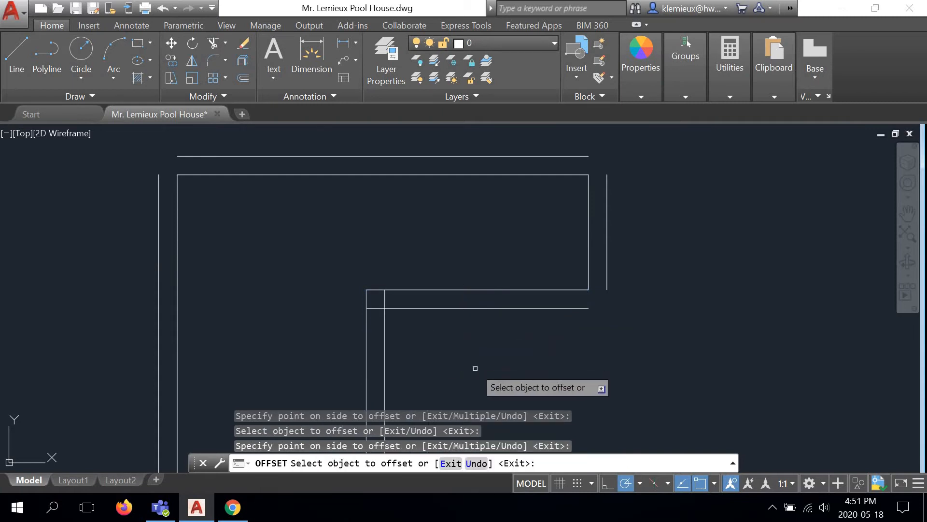
Offset the two bottom wall segments and the short jog wall between them outward by the same 1'-6", ending the command.
{"action": "scroll", "coordinate": [434, 290], "scroll_direction": "down", "scroll_amount": 5}
{"action": "scroll", "coordinate": [414, 321], "scroll_direction": "up", "scroll_amount": 8}
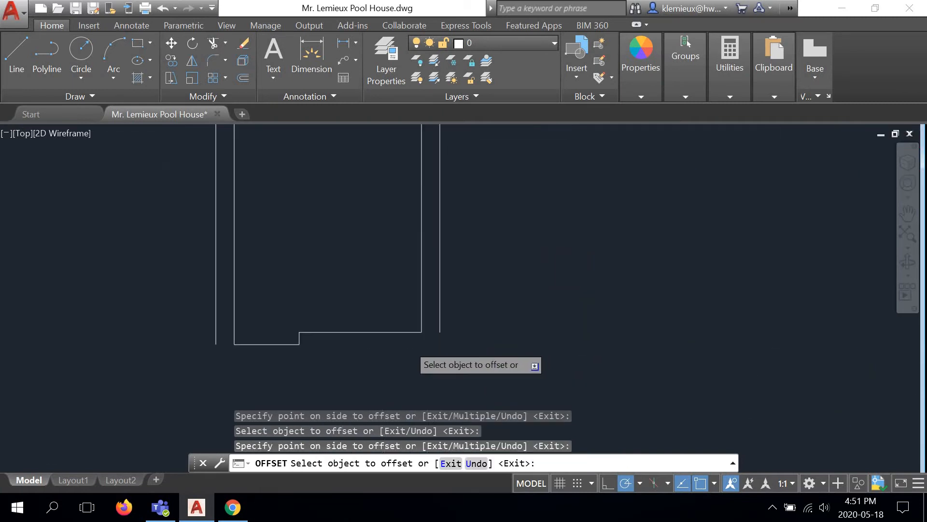
{"action": "left_click", "coordinate": [410, 324]}
{"action": "left_click", "coordinate": [392, 363]}
{"action": "middle_click_drag", "start_coordinate": [322, 370], "coordinate": [407, 319]}
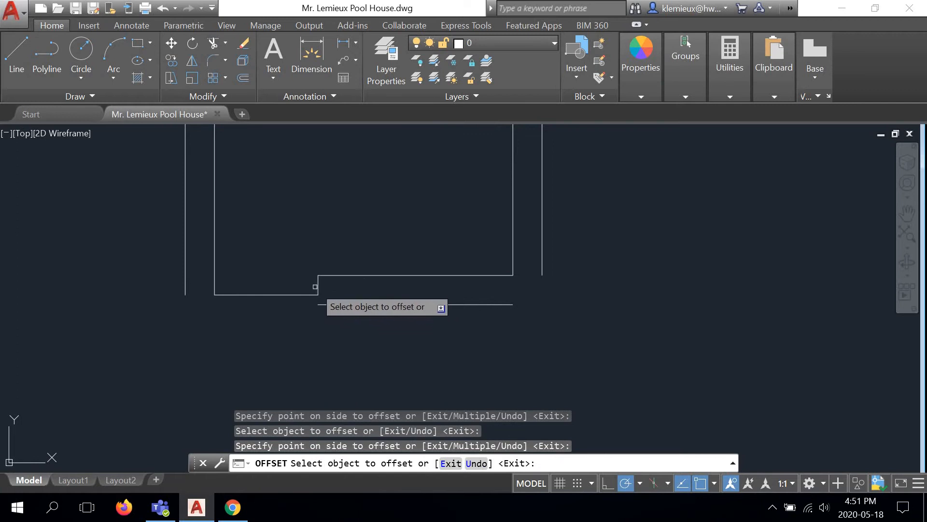
{"action": "left_click", "coordinate": [317, 286]}
{"action": "left_click", "coordinate": [364, 288]}
{"action": "left_click", "coordinate": [292, 294]}
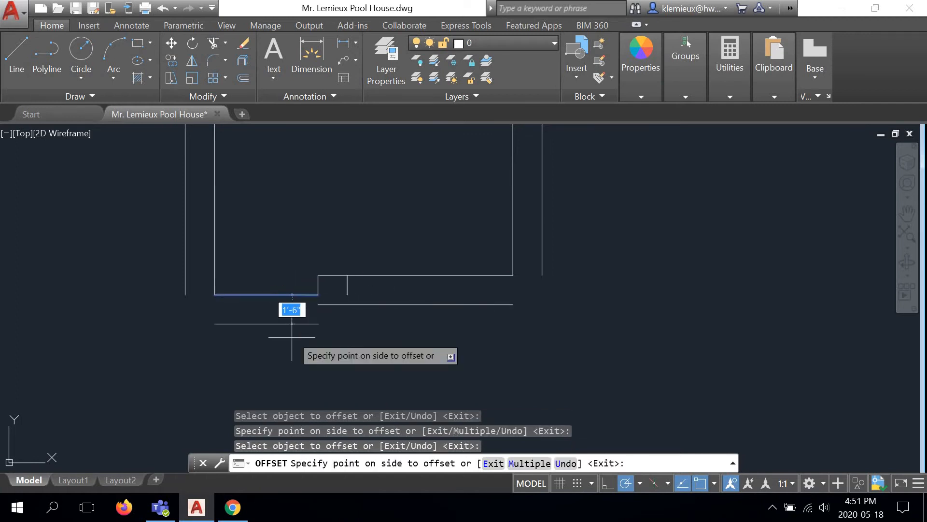
{"action": "left_click", "coordinate": [292, 338]}
{"action": "right_click", "coordinate": [618, 269]}
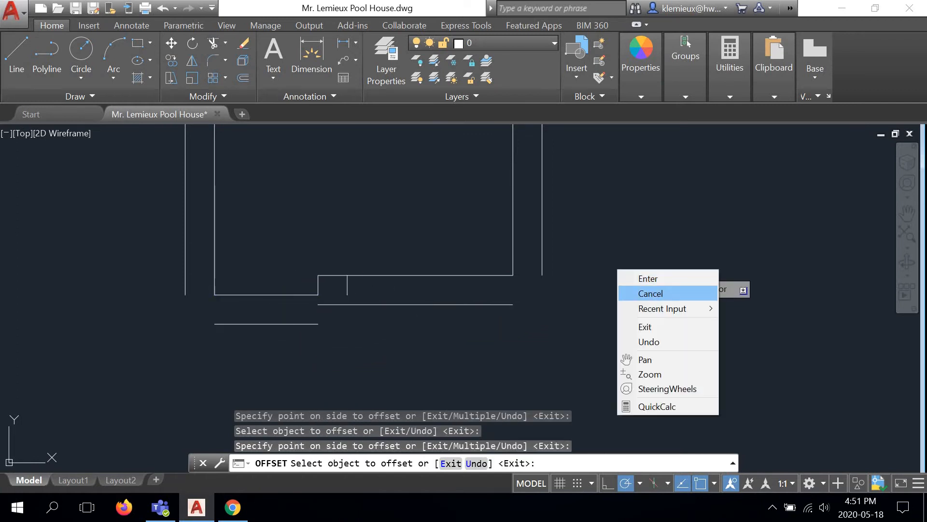
{"action": "left_click", "coordinate": [650, 293]}
Trim the overlapping ends of the two offset lines at the outline's inside corner.
{"action": "scroll", "coordinate": [621, 300], "scroll_direction": "down", "scroll_amount": 3}
{"action": "scroll", "coordinate": [569, 265], "scroll_direction": "up", "scroll_amount": 6}
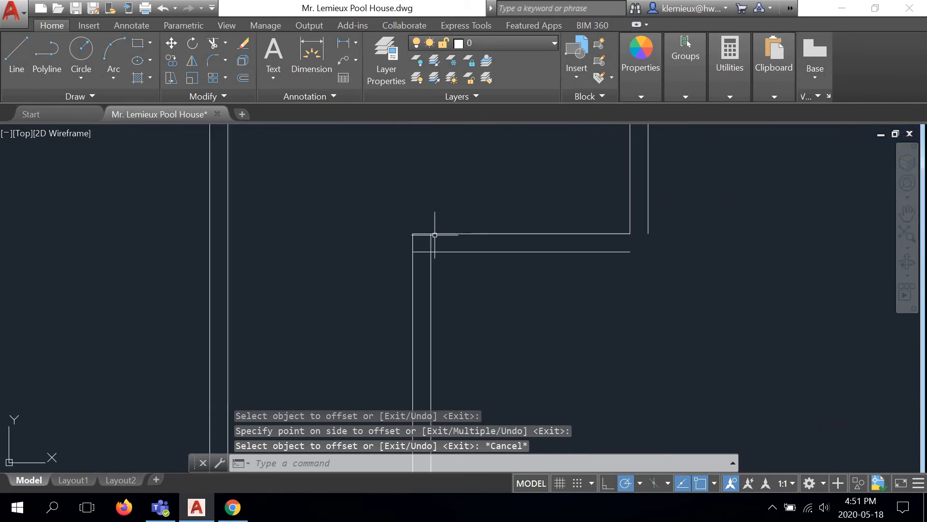
{"action": "scroll", "coordinate": [435, 235], "scroll_direction": "up", "scroll_amount": 2}
{"action": "left_click", "coordinate": [213, 43]}
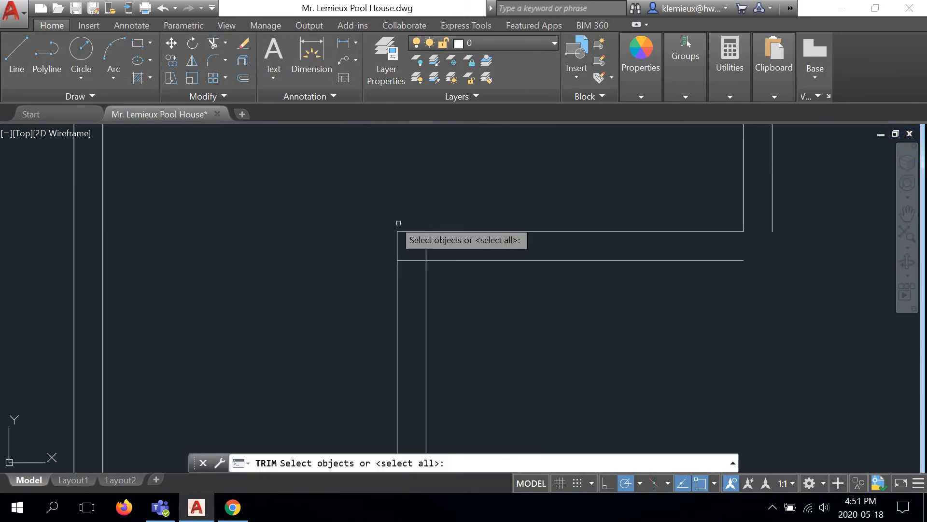
{"action": "left_click", "coordinate": [435, 260]}
{"action": "left_click", "coordinate": [426, 265]}
{"action": "key", "text": "Return"}
{"action": "left_click", "coordinate": [425, 246]}
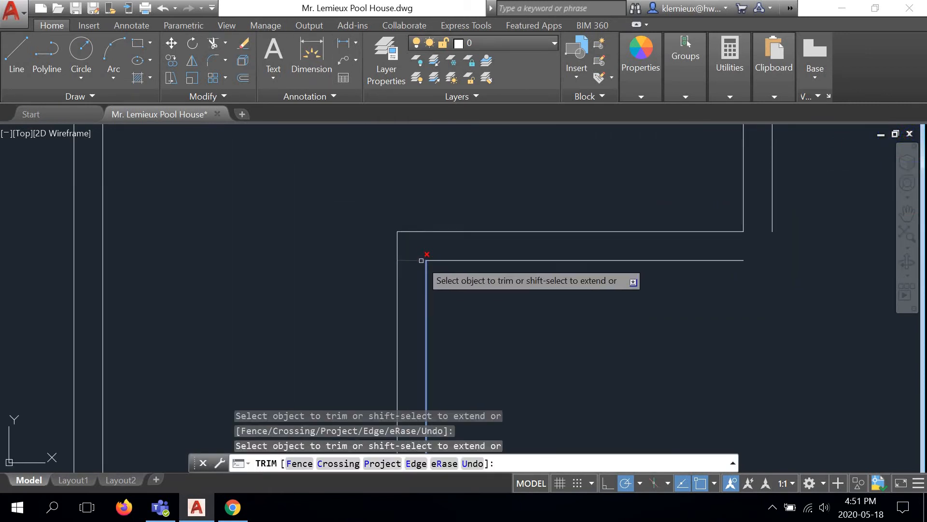
{"action": "right_click", "coordinate": [452, 247]}
{"action": "left_click", "coordinate": [480, 265]}
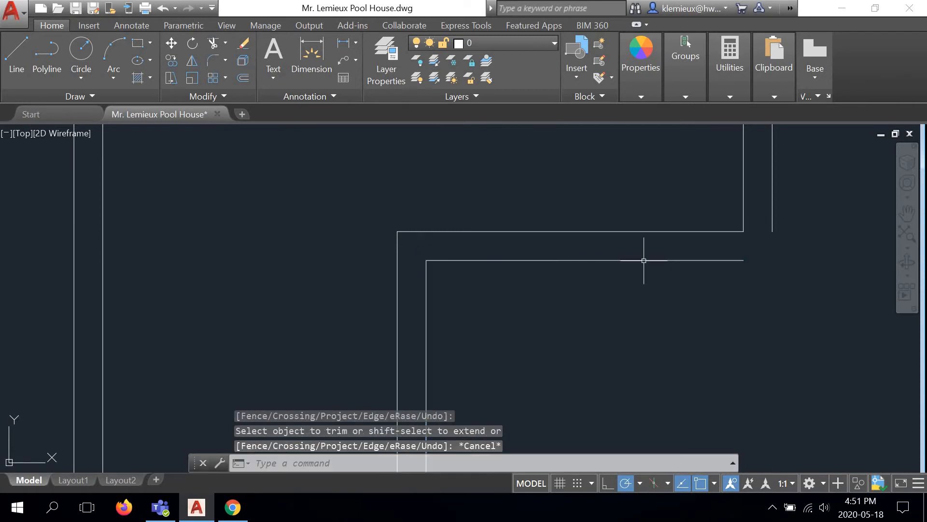
Set the fillet radius to 0 and join the top offset line with the upper wing's right offset line at a square corner.
{"action": "scroll", "coordinate": [486, 294], "scroll_direction": "down", "scroll_amount": 2}
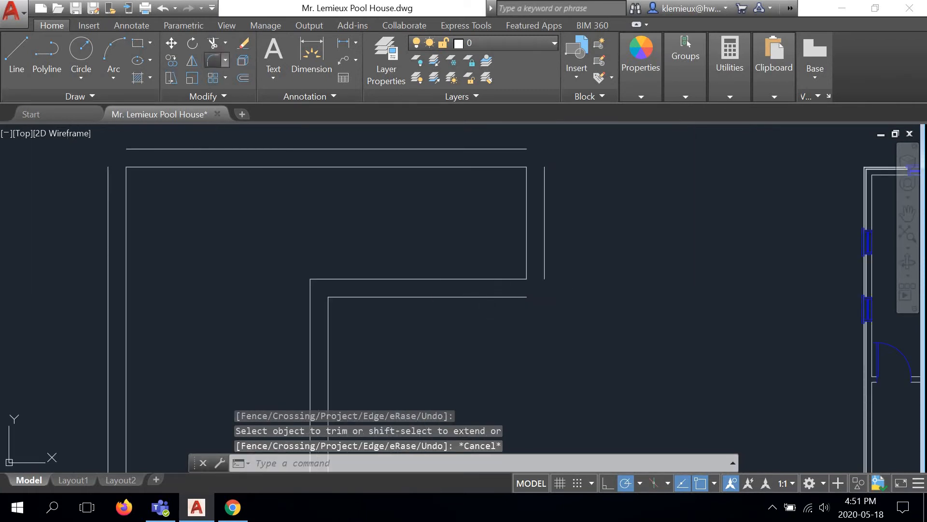
{"action": "left_click", "coordinate": [213, 60]}
{"action": "type", "text": "R"}
{"action": "key", "text": "Return"}
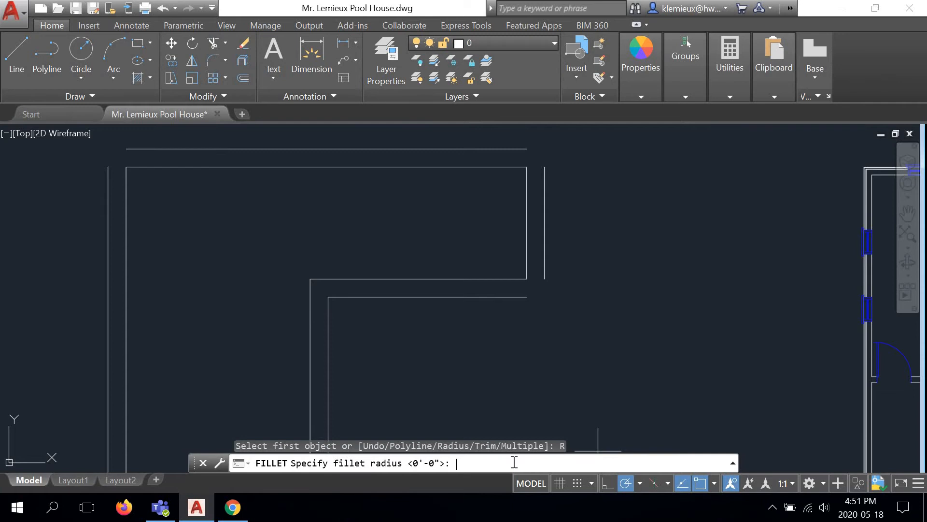
{"action": "type", "text": "0"}
{"action": "key", "text": "Return"}
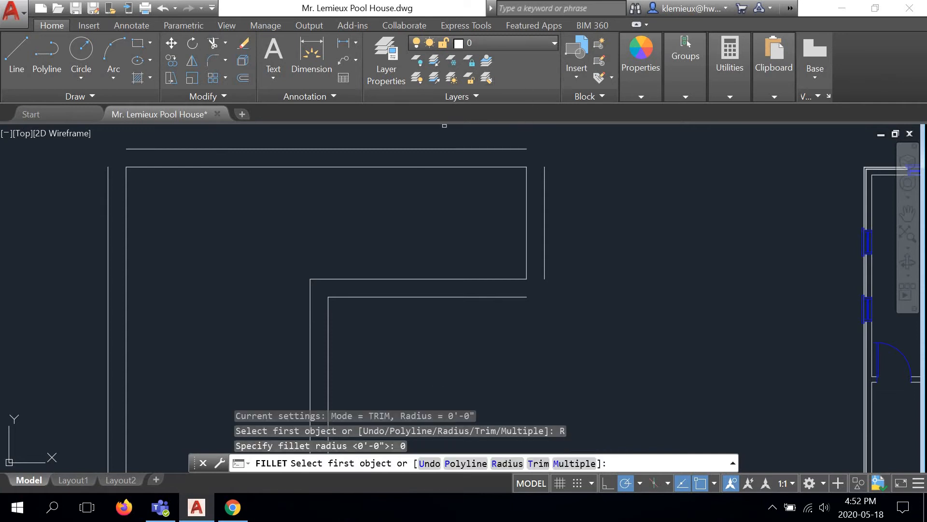
{"action": "left_click", "coordinate": [521, 148]}
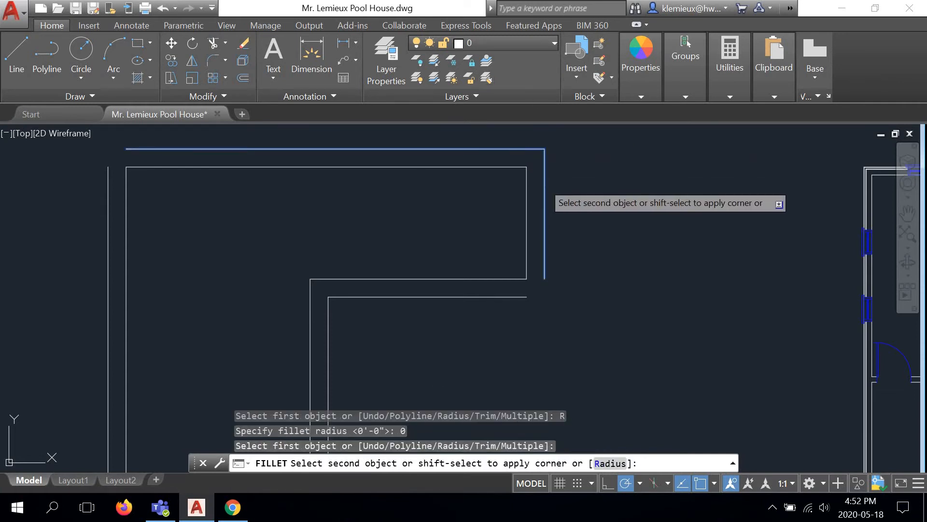
{"action": "left_click", "coordinate": [545, 183]}
Fillet the upper wing's right offset line with the wing's lower horizontal offset line into a square corner.
{"action": "right_click", "coordinate": [572, 237]}
{"action": "left_click", "coordinate": [603, 244]}
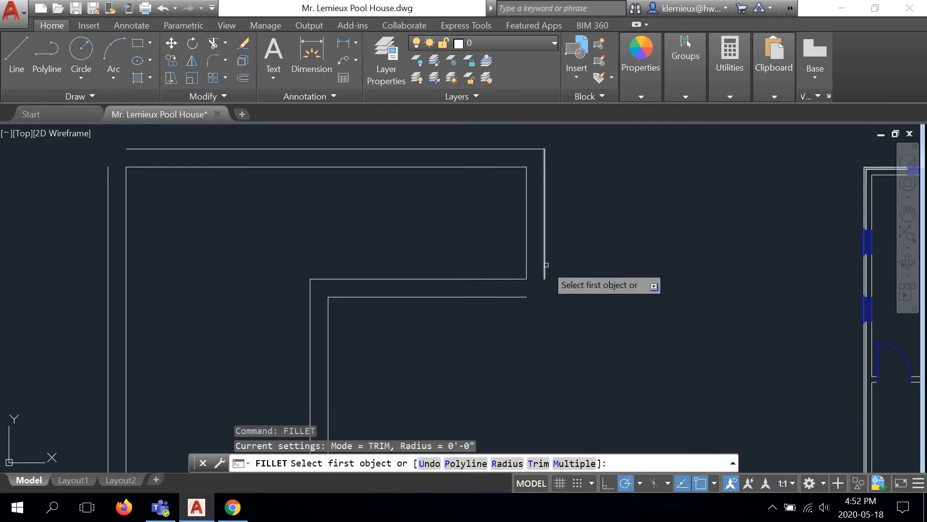
{"action": "left_click", "coordinate": [546, 265]}
{"action": "left_click", "coordinate": [509, 297]}
Fillet the top offset line with the long left offset line to close the upper-left overhang corner.
{"action": "scroll", "coordinate": [488, 266], "scroll_direction": "down", "scroll_amount": 5}
{"action": "scroll", "coordinate": [358, 203], "scroll_direction": "up", "scroll_amount": 6}
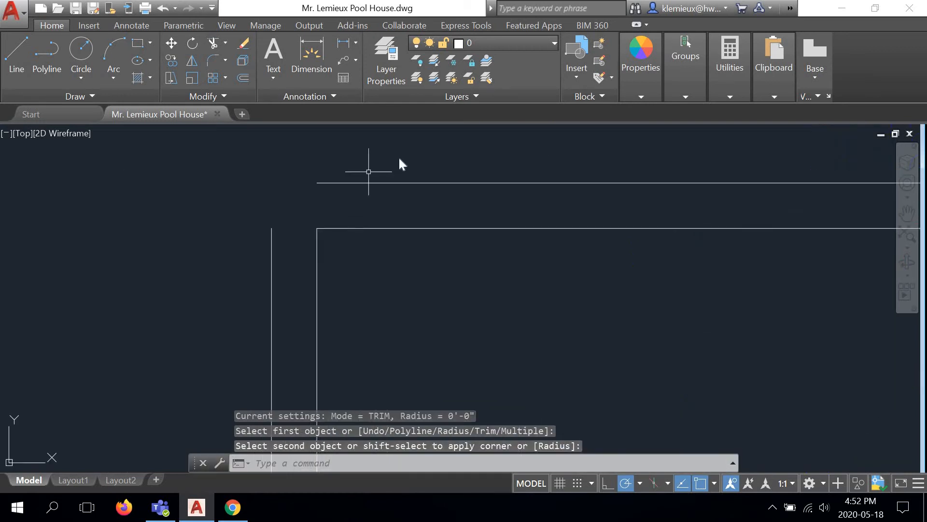
{"action": "right_click", "coordinate": [381, 154]}
{"action": "left_click", "coordinate": [410, 160]}
{"action": "left_click", "coordinate": [342, 183]}
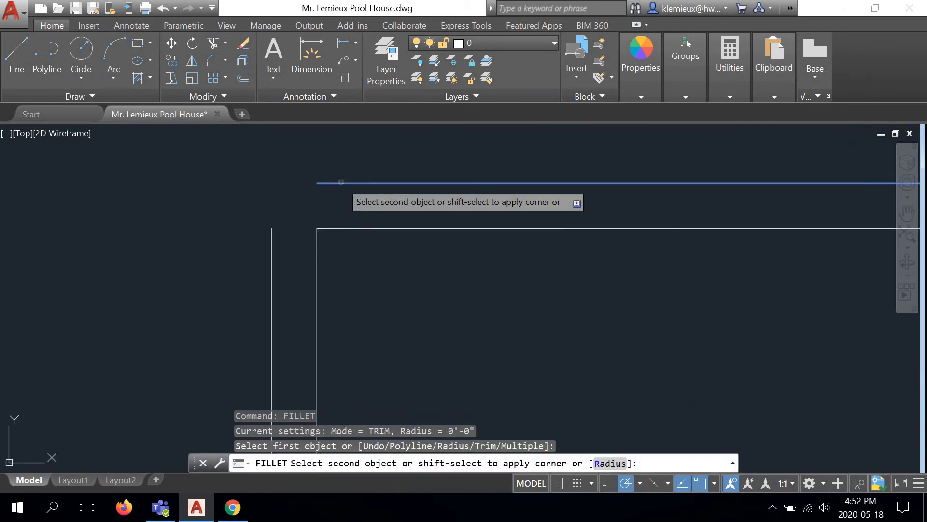
{"action": "left_click", "coordinate": [273, 252]}
Fillet the long left offset line with the lower-left bottom offset line to close that overhang corner.
{"action": "scroll", "coordinate": [290, 207], "scroll_direction": "down", "scroll_amount": 5}
{"action": "scroll", "coordinate": [297, 251], "scroll_direction": "up", "scroll_amount": 7}
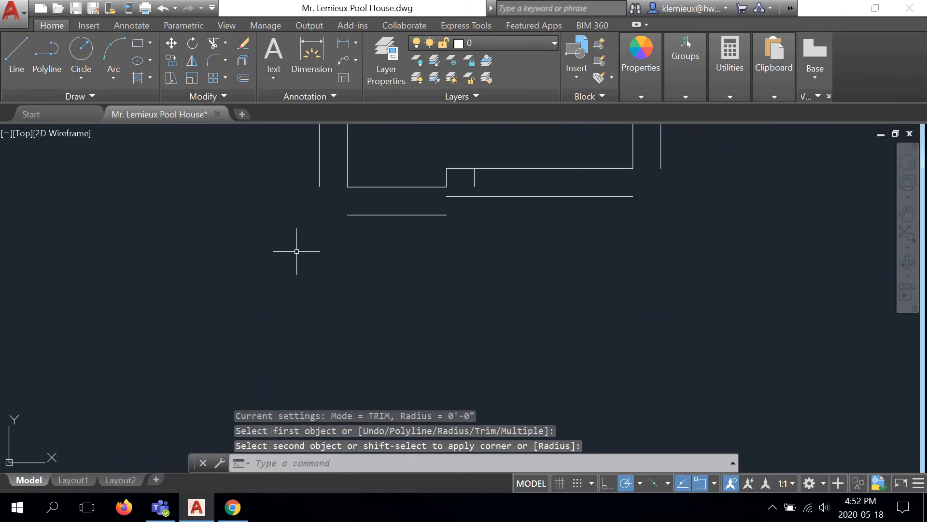
{"action": "scroll", "coordinate": [297, 252], "scroll_direction": "up", "scroll_amount": 2}
{"action": "right_click", "coordinate": [199, 210]}
{"action": "left_click", "coordinate": [227, 214]}
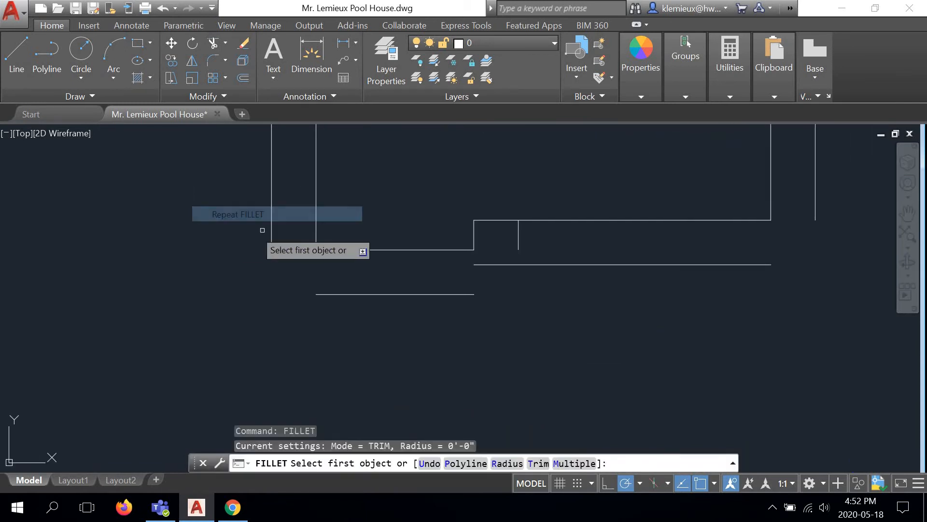
{"action": "left_click", "coordinate": [272, 221]}
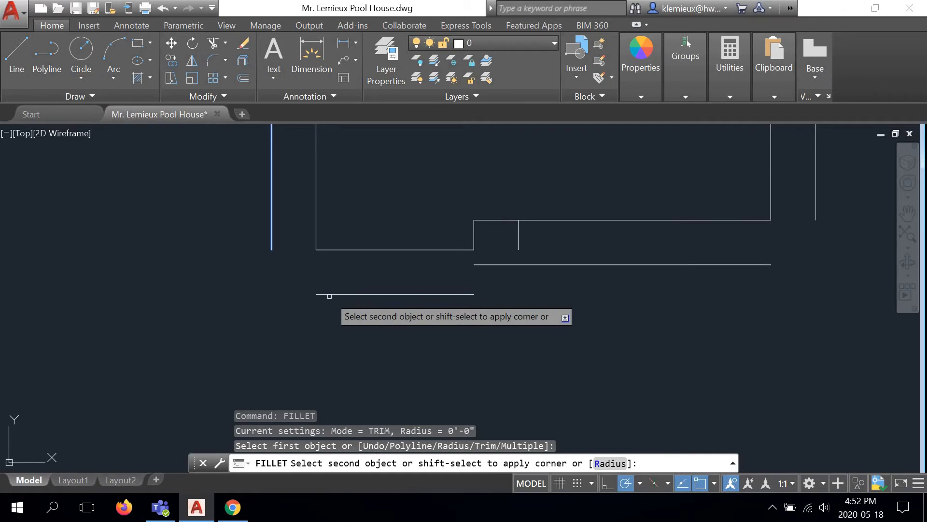
{"action": "left_click", "coordinate": [329, 296]}
Fillet the lower wing's right offset line with the right-hand bottom offset line into a square corner.
{"action": "right_click", "coordinate": [379, 183]}
{"action": "left_click", "coordinate": [449, 189]}
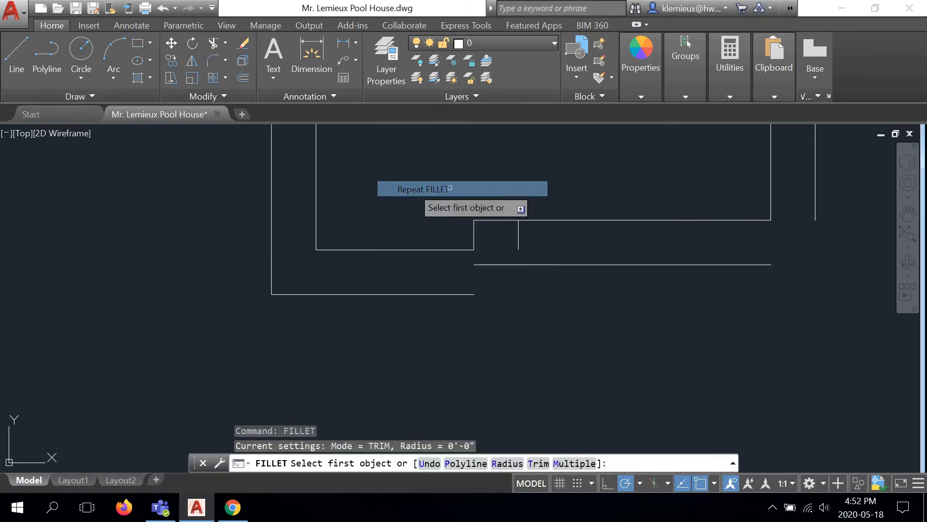
{"action": "left_click", "coordinate": [814, 191]}
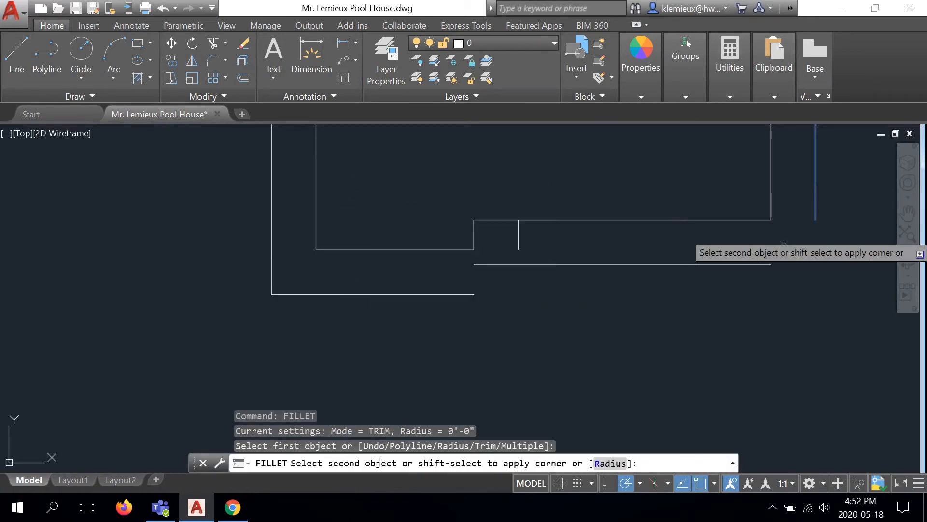
{"action": "left_click", "coordinate": [766, 263]}
Stretch the short jog offset line down to the right-hand bottom offset line, and shorten that bottom line to meet the jog line's lower end.
{"action": "scroll", "coordinate": [480, 265], "scroll_direction": "up", "scroll_amount": 2}
{"action": "middle_click_drag", "start_coordinate": [480, 266], "coordinate": [375, 276]}
{"action": "left_click", "coordinate": [437, 248]}
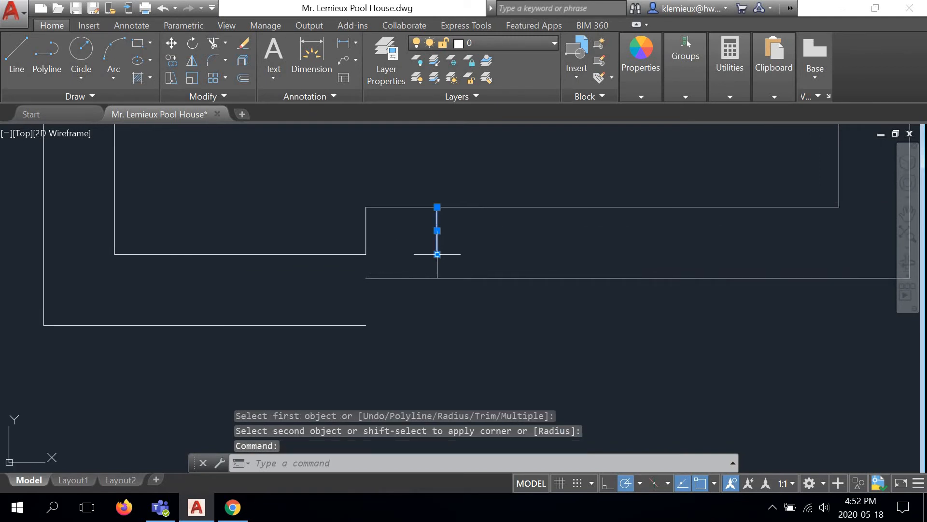
{"action": "left_click", "coordinate": [437, 254]}
{"action": "left_click", "coordinate": [437, 278]}
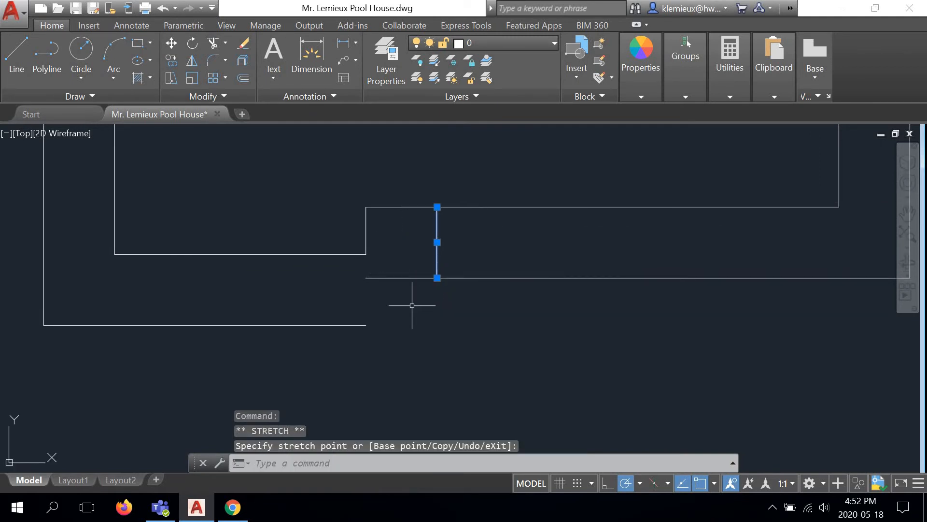
{"action": "left_click", "coordinate": [386, 279]}
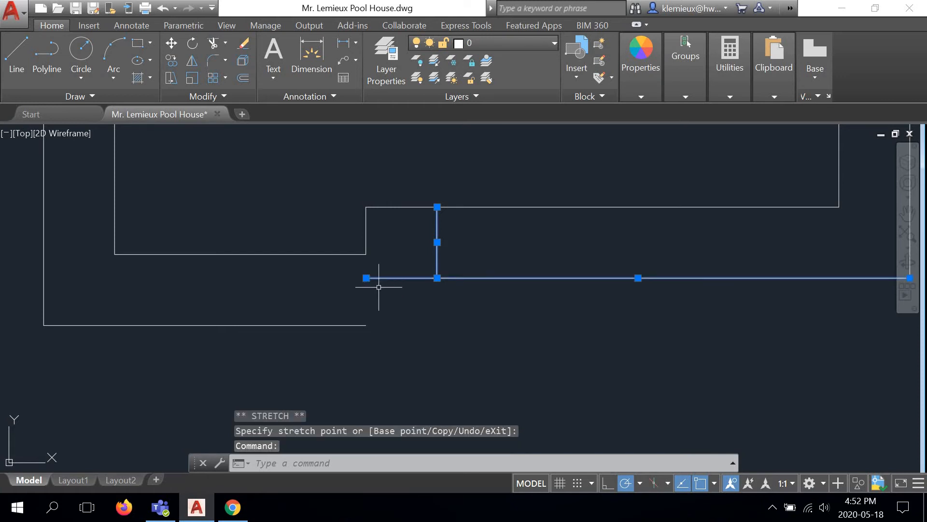
{"action": "left_click", "coordinate": [366, 278]}
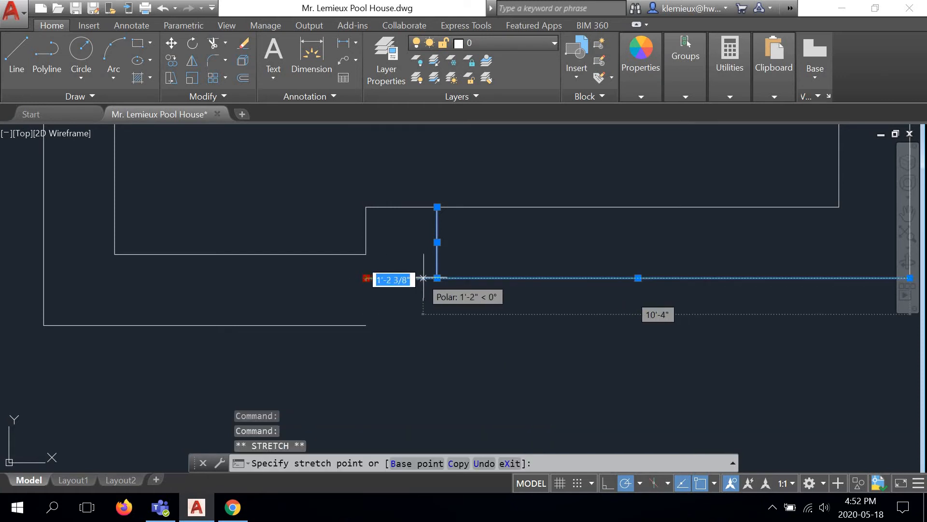
{"action": "left_click", "coordinate": [437, 278]}
{"action": "scroll", "coordinate": [441, 295], "scroll_direction": "down", "scroll_amount": 2}
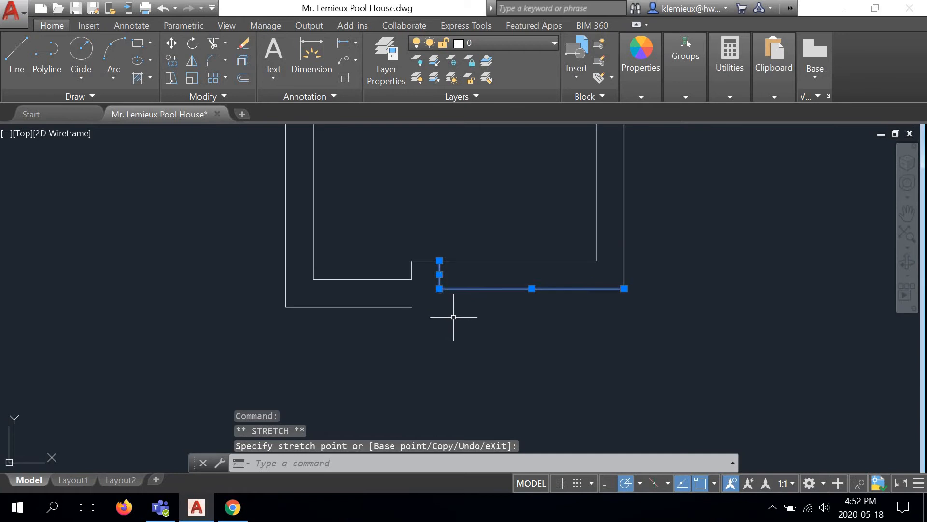
{"action": "middle_click_drag", "start_coordinate": [438, 304], "coordinate": [423, 271]}
{"action": "key", "text": "Escape"}
{"action": "type", "text": "f"}
{"action": "key", "text": "Return"}
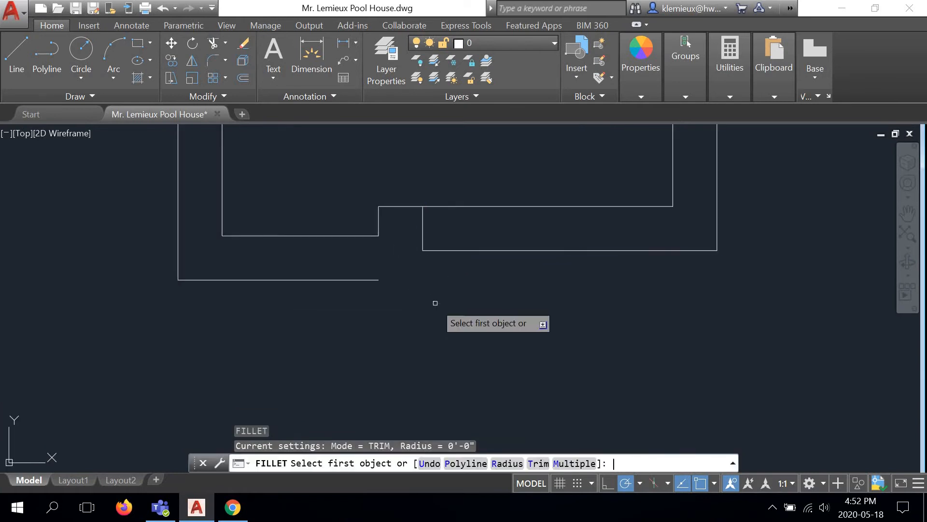
{"action": "right_click", "coordinate": [439, 273]}
{"action": "left_click", "coordinate": [452, 292]}
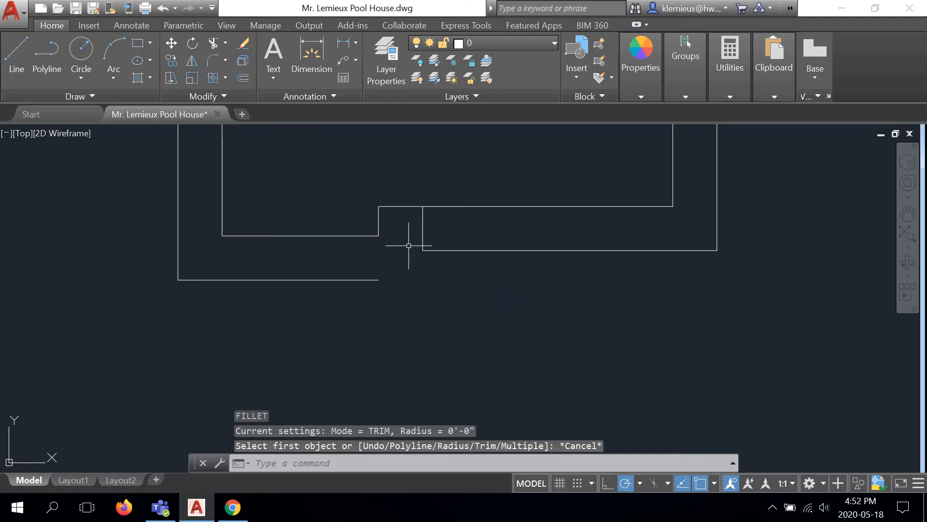
{"action": "left_click", "coordinate": [213, 59]}
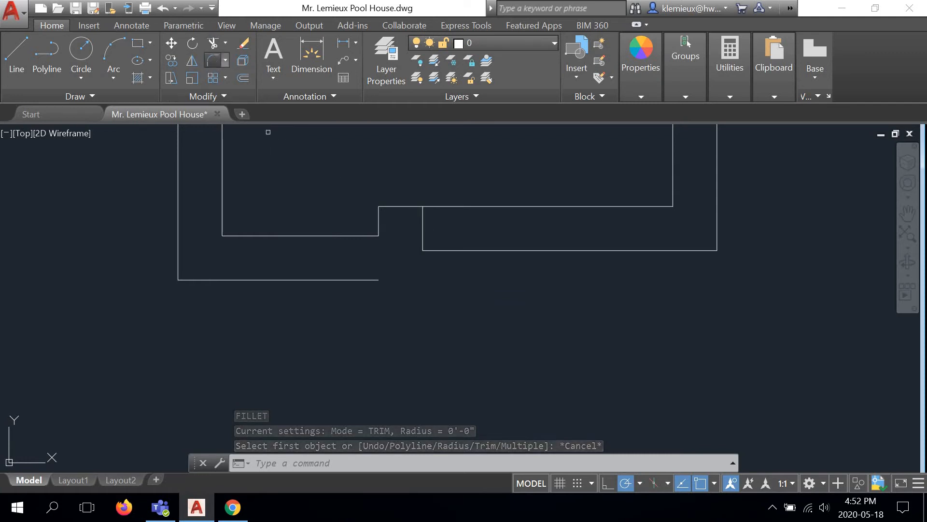
{"action": "left_click", "coordinate": [428, 249]}
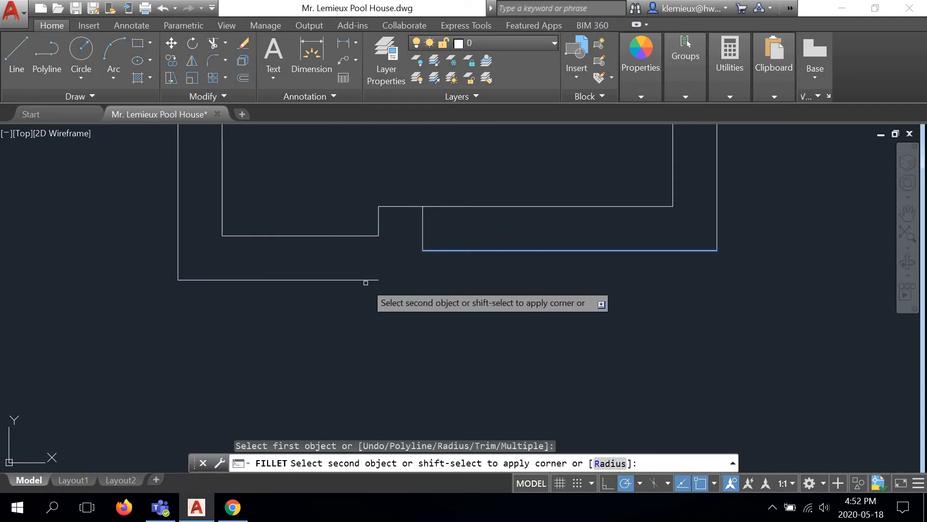
{"action": "right_click", "coordinate": [551, 388]}
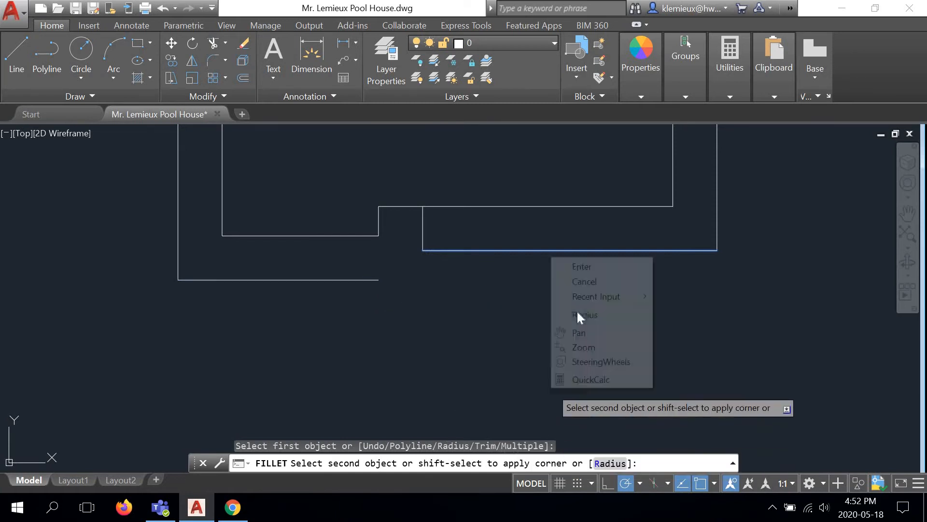
{"action": "left_click", "coordinate": [584, 281]}
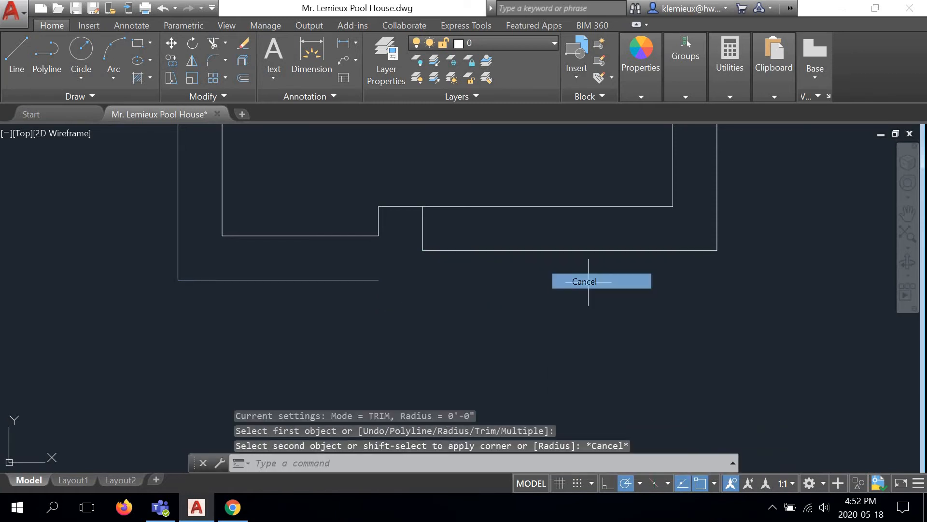
Try to join the right-hand and left-hand bottom offset lines with a fillet of radius 0.
{"action": "left_click", "coordinate": [212, 62]}
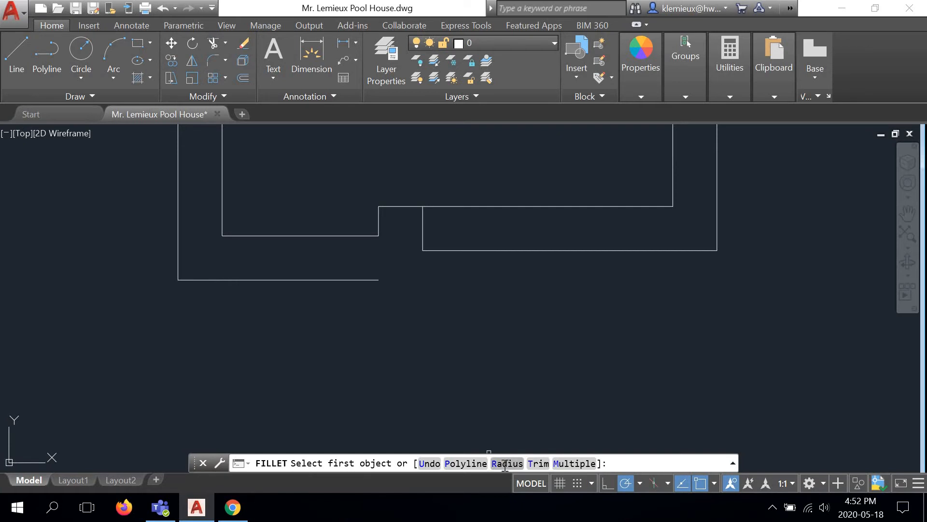
{"action": "left_click", "coordinate": [504, 462]}
{"action": "key", "text": "Return"}
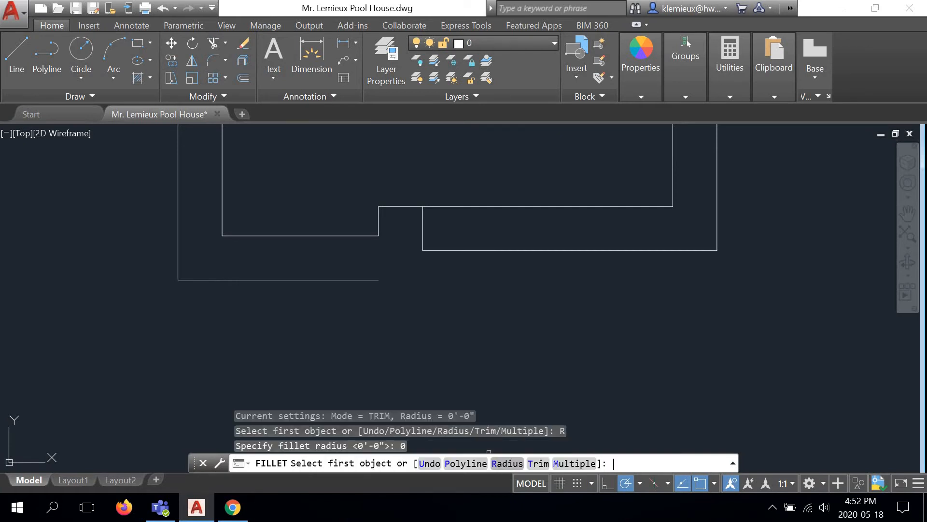
{"action": "left_click", "coordinate": [448, 251]}
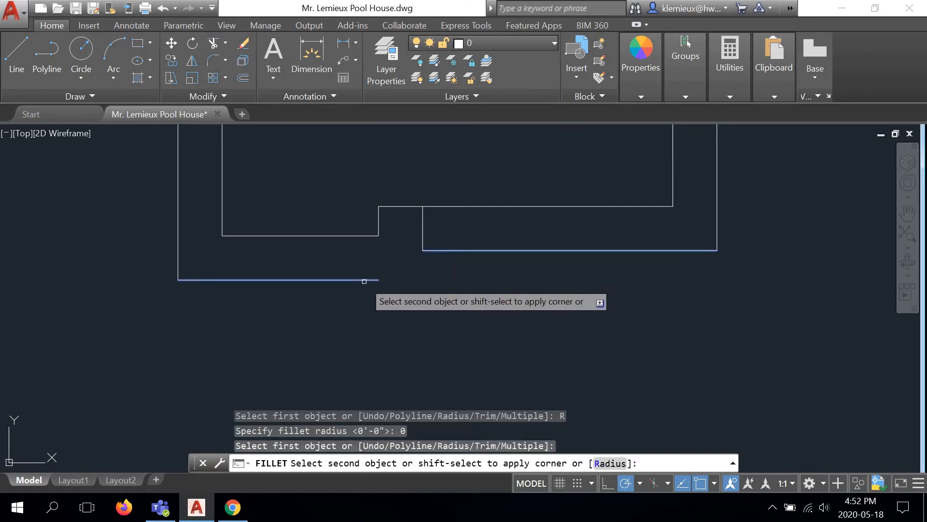
{"action": "left_click", "coordinate": [368, 280]}
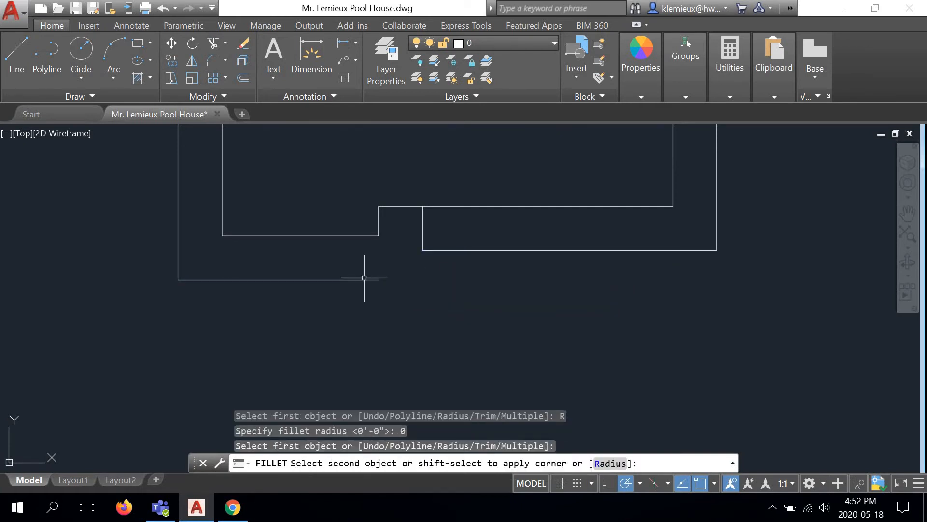
Erase the short vertical jog offset line between the two bottom offset lines.
{"action": "left_click", "coordinate": [423, 229]}
{"action": "left_click", "coordinate": [244, 44]}
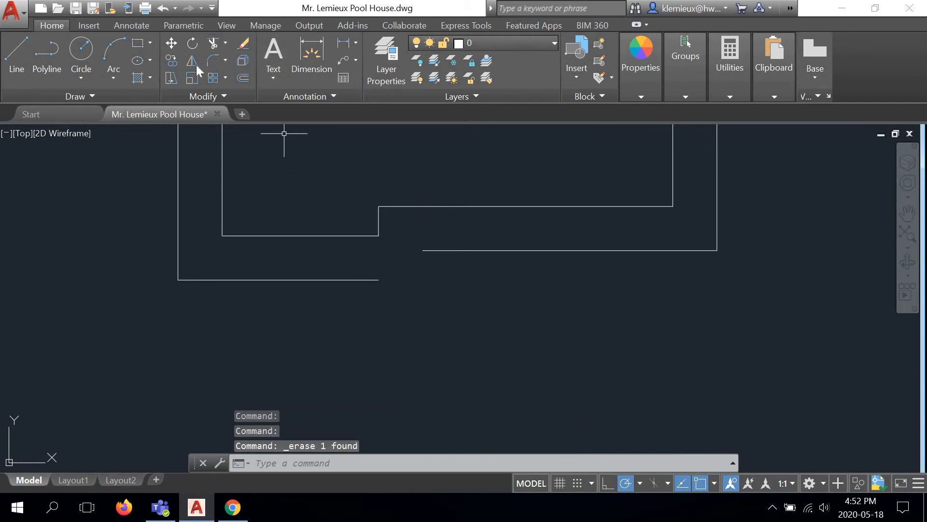
With the jog line gone, try the radius 0 fillet between the two bottom offset lines again.
{"action": "left_click", "coordinate": [212, 63]}
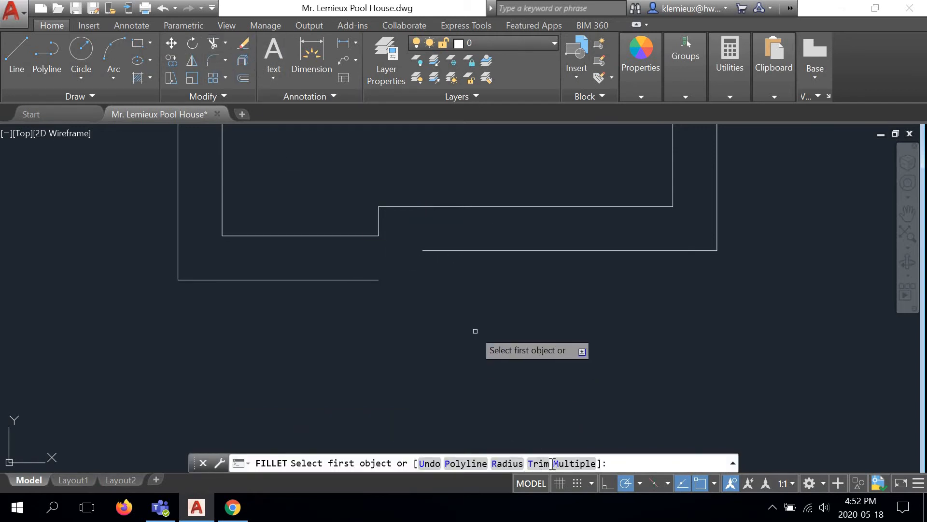
{"action": "left_click", "coordinate": [507, 463]}
{"action": "key", "text": "Return"}
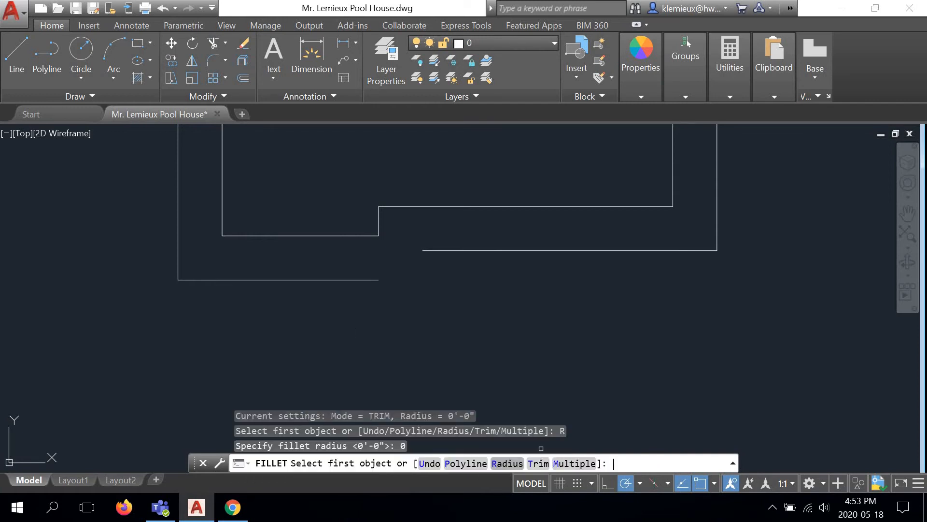
{"action": "left_click", "coordinate": [421, 251]}
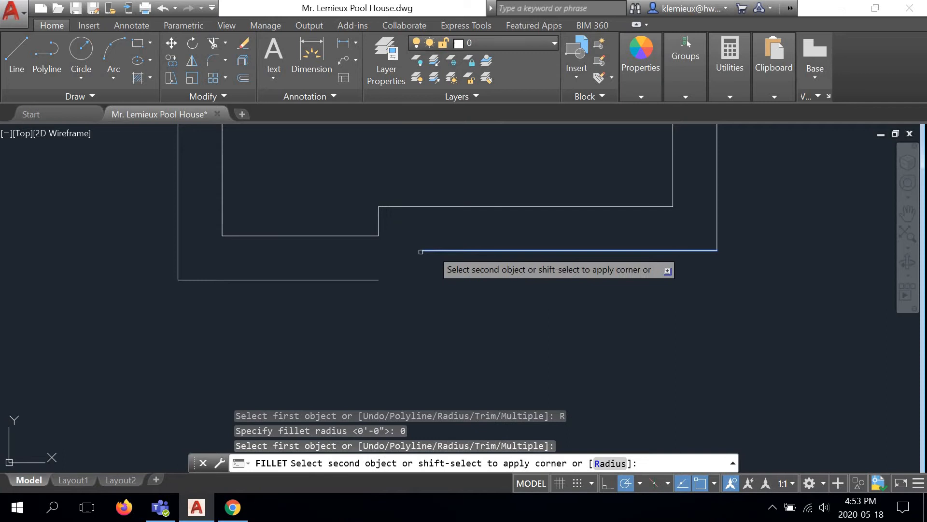
{"action": "left_click", "coordinate": [355, 280]}
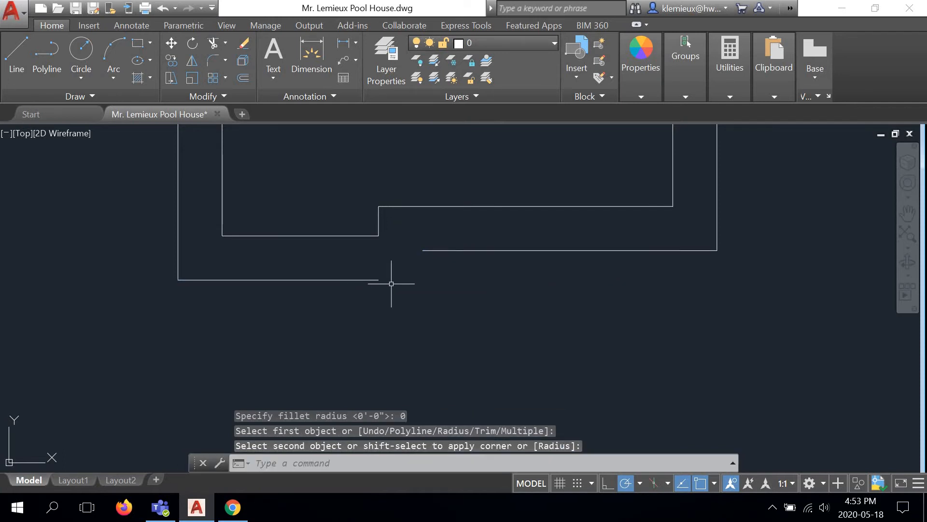
Stretch the free end of the left-hand bottom offset line until it aligns vertically with the free end of the right-hand bottom line.
{"action": "scroll", "coordinate": [387, 280], "scroll_direction": "up", "scroll_amount": 2}
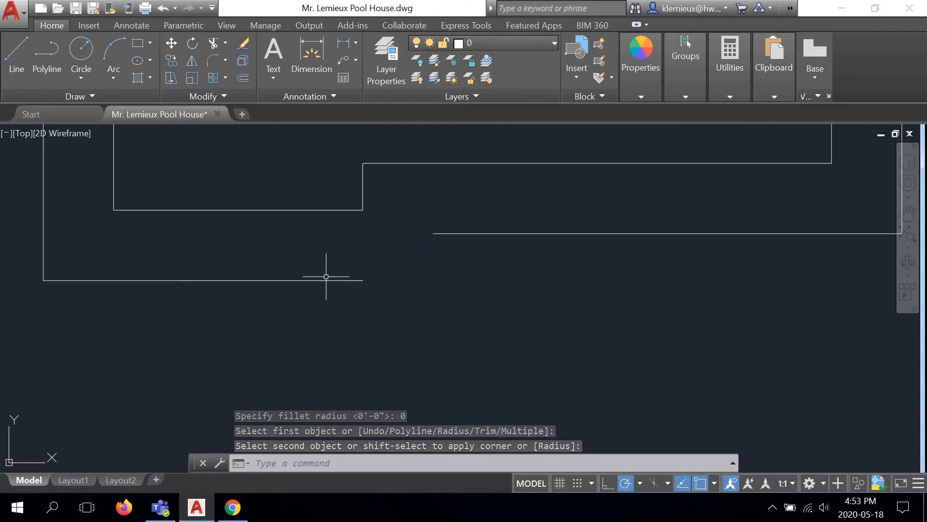
{"action": "left_click", "coordinate": [326, 270]}
{"action": "left_click", "coordinate": [320, 300]}
{"action": "left_click", "coordinate": [363, 280]}
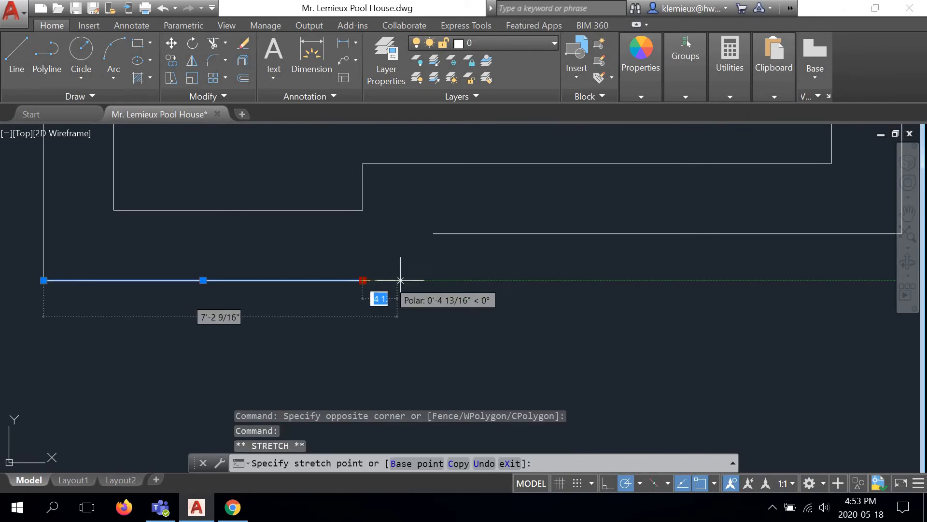
{"action": "left_click", "coordinate": [433, 280]}
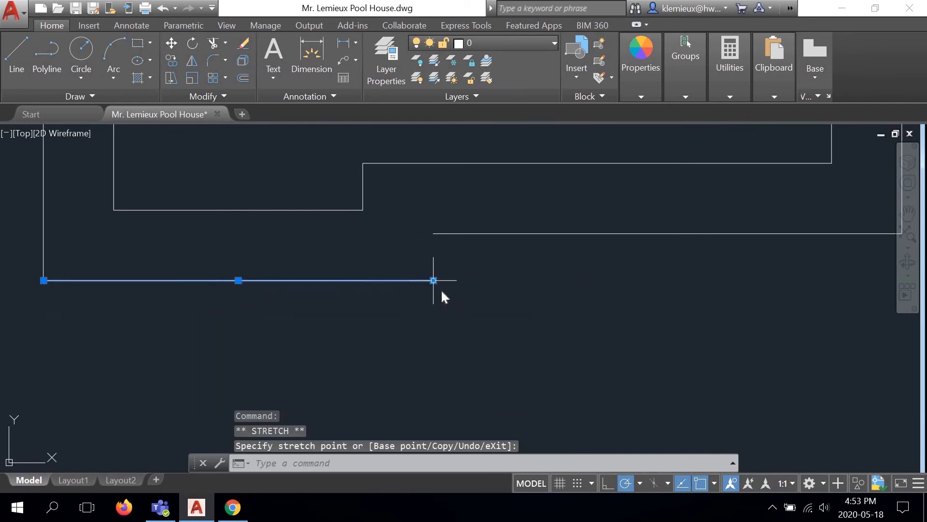
Draw a vertical line joining the free ends of the two bottom offset lines to close the overhang's jog.
{"action": "left_click", "coordinate": [23, 56]}
{"action": "left_click", "coordinate": [433, 280]}
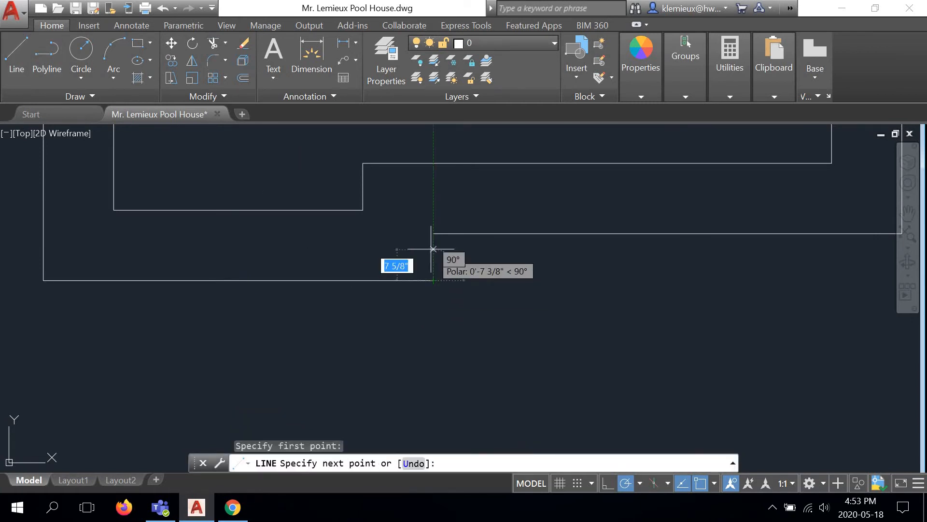
{"action": "left_click", "coordinate": [433, 233]}
{"action": "right_click", "coordinate": [521, 265]}
{"action": "left_click", "coordinate": [548, 292]}
{"action": "scroll", "coordinate": [530, 300], "scroll_direction": "down", "scroll_amount": 4}
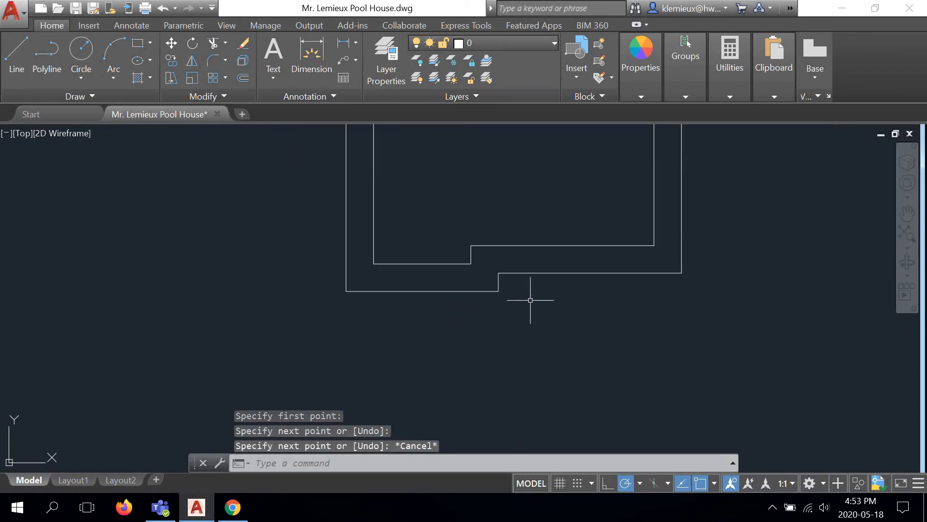
{"action": "scroll", "coordinate": [472, 265], "scroll_direction": "up", "scroll_amount": 3}
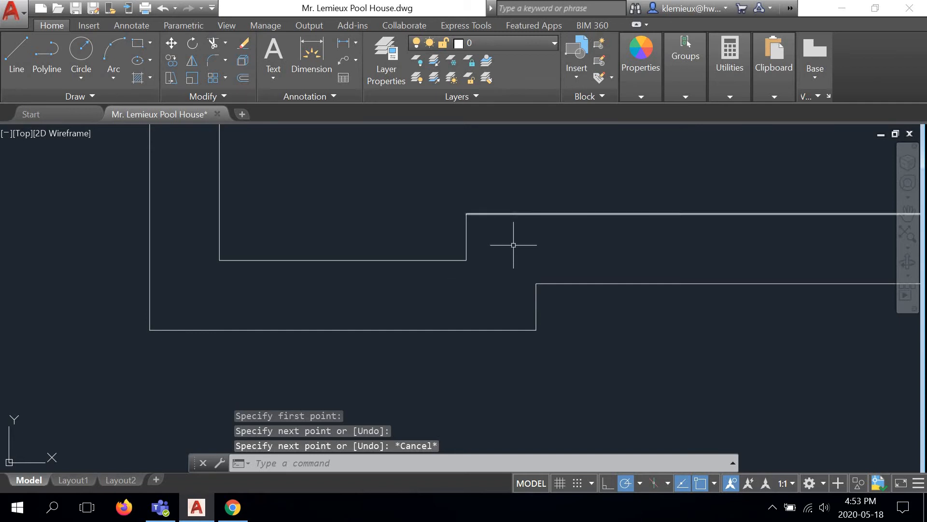
{"action": "scroll", "coordinate": [487, 254], "scroll_direction": "down", "scroll_amount": 3}
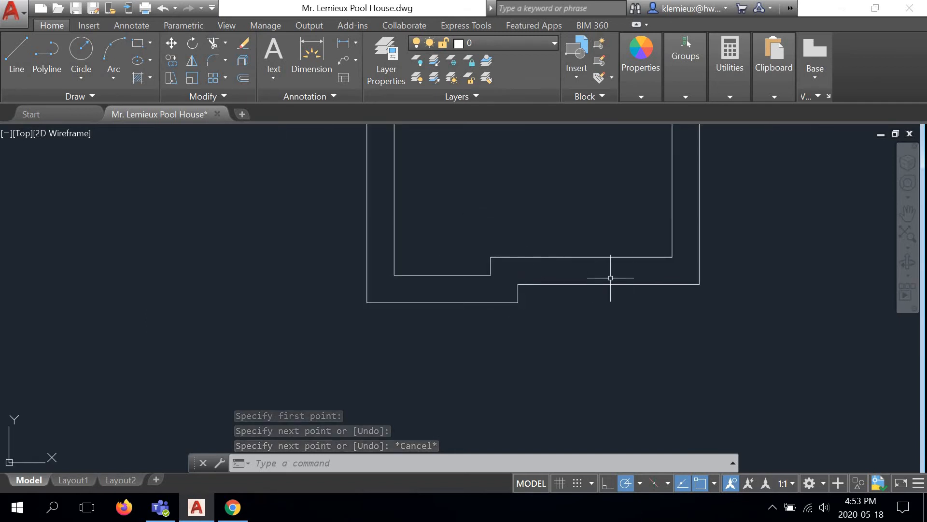
Create a new layer named ROOF DETAIL.
{"action": "middle_click_drag", "start_coordinate": [438, 324], "coordinate": [317, 429]}
{"action": "scroll", "coordinate": [328, 382], "scroll_direction": "down", "scroll_amount": 3}
{"action": "middle_click_drag", "start_coordinate": [351, 299], "coordinate": [407, 313]}
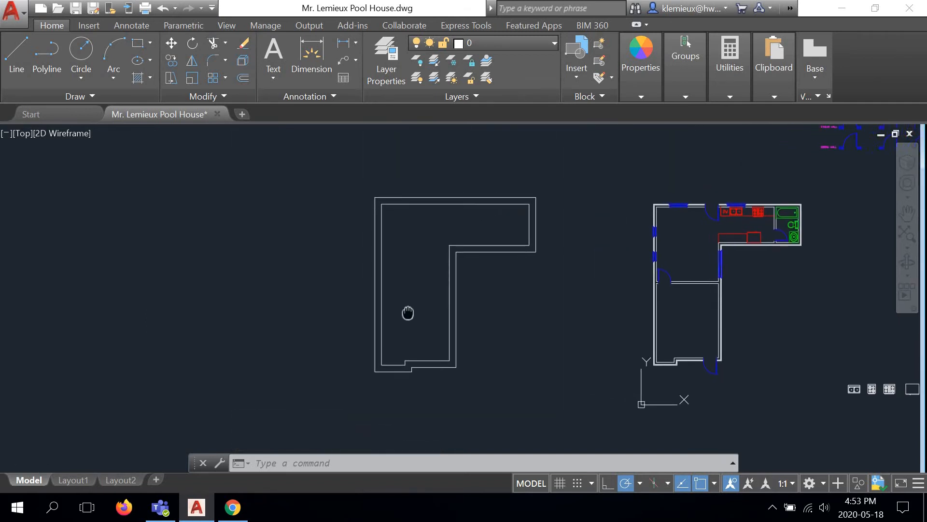
{"action": "left_click", "coordinate": [387, 55]}
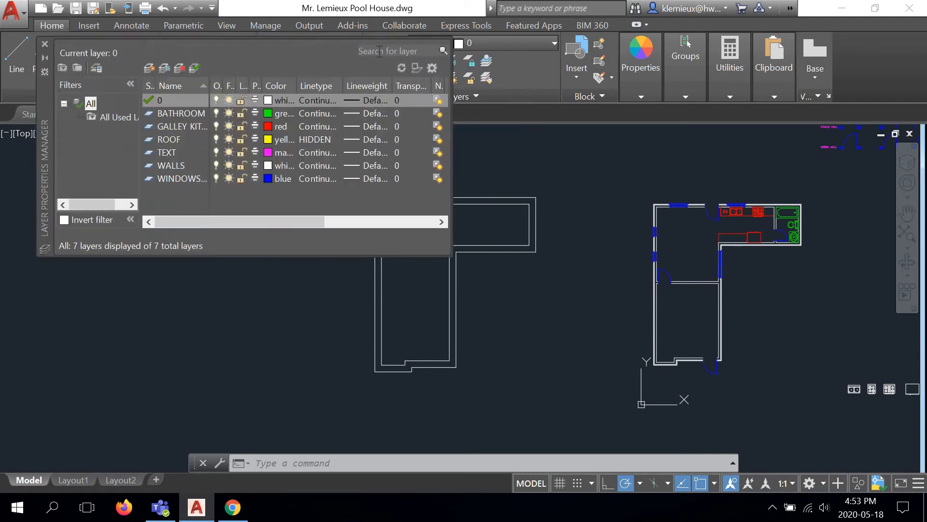
{"action": "left_click", "coordinate": [149, 69]}
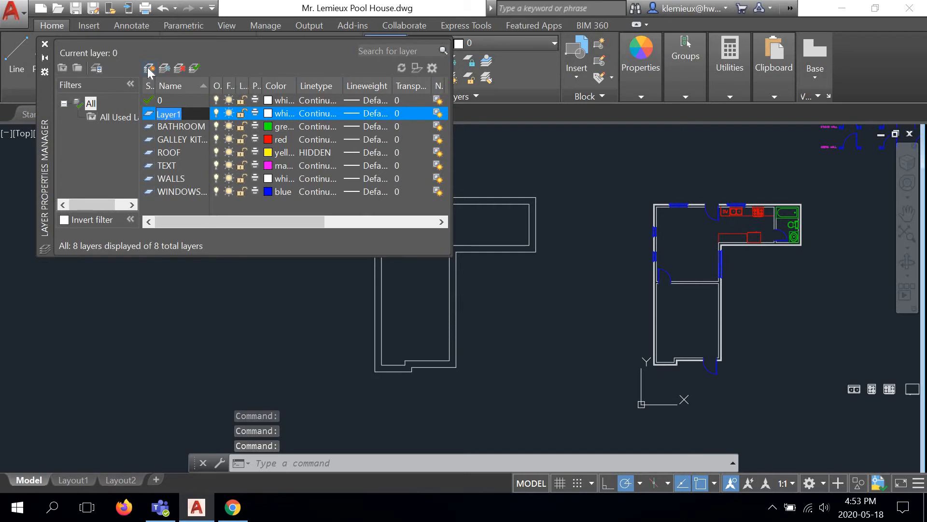
{"action": "type", "text": "r"}
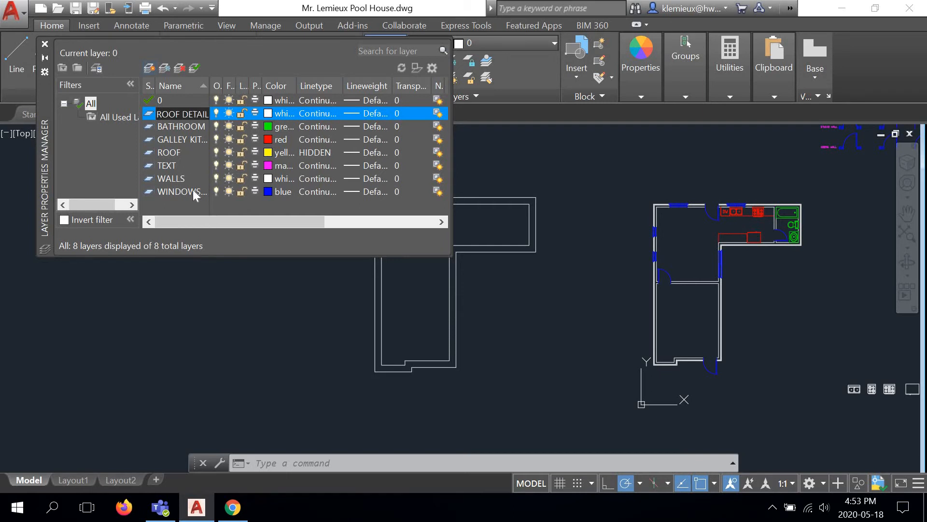
Set the ROOF DETAIL layer's color to yellow and close the layer manager.
{"action": "left_click", "coordinate": [281, 113]}
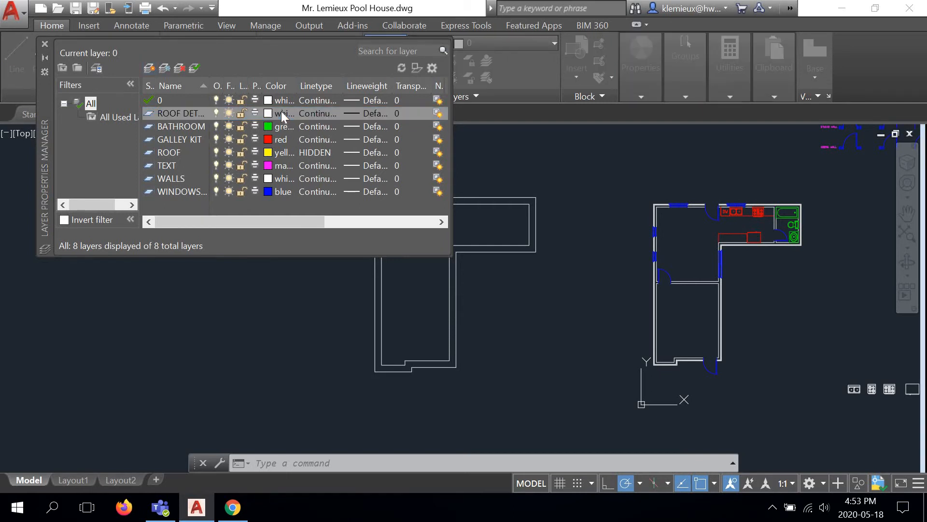
{"action": "left_click", "coordinate": [281, 112]}
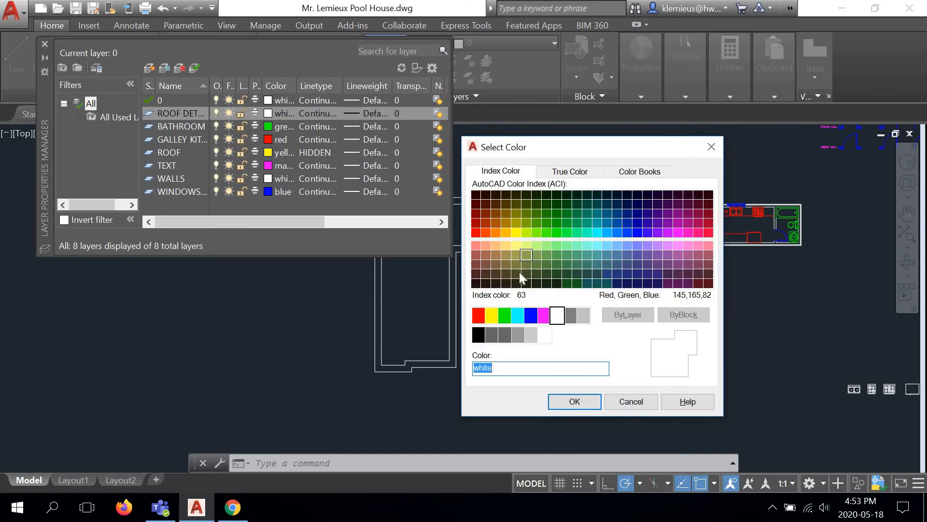
{"action": "left_click", "coordinate": [492, 316]}
{"action": "left_click", "coordinate": [575, 402]}
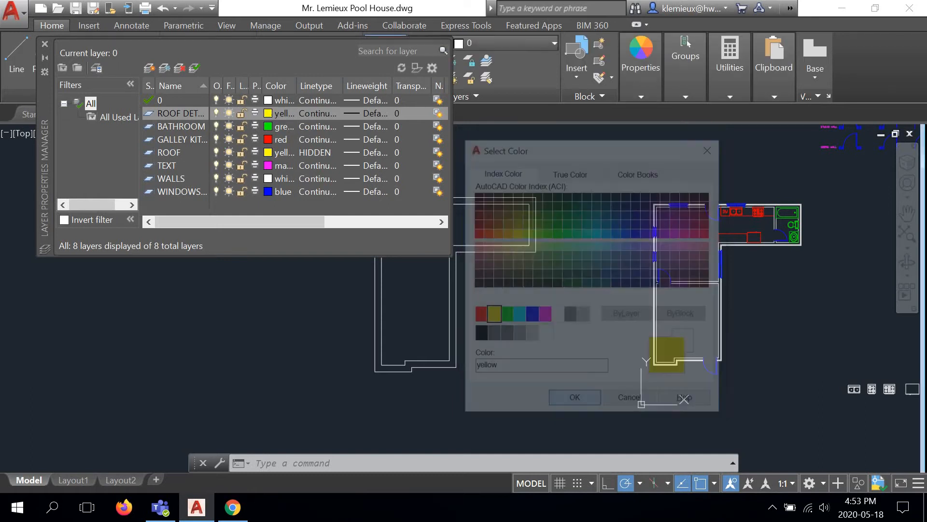
{"action": "left_click", "coordinate": [45, 44]}
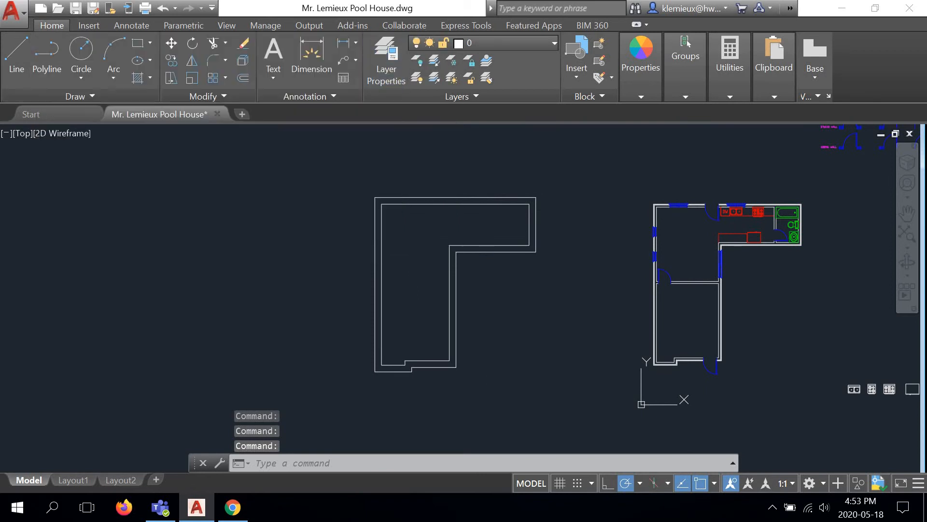
Select all lines of the inner wall outline, including the bottom jog, and move them to the ROOF DETAIL layer.
{"action": "scroll", "coordinate": [453, 204], "scroll_direction": "up", "scroll_amount": 2}
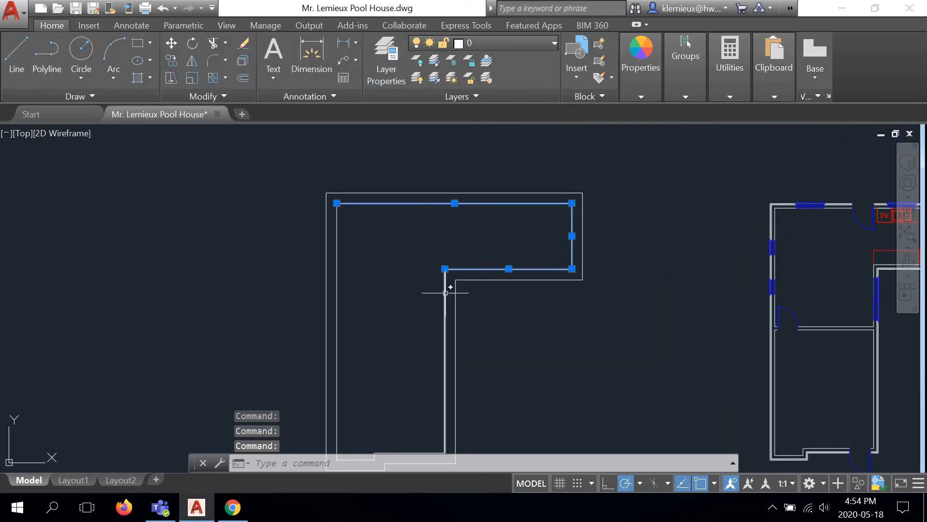
{"action": "scroll", "coordinate": [337, 262], "scroll_direction": "down", "scroll_amount": 2}
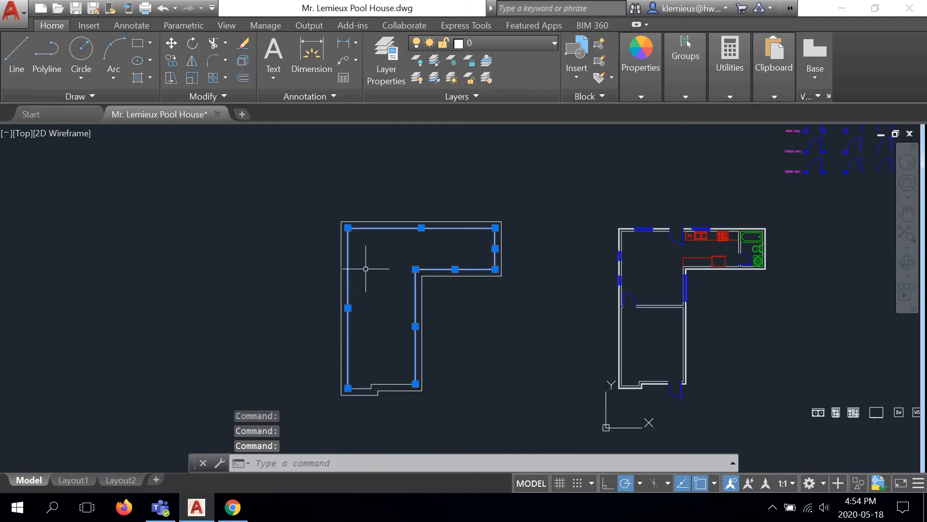
{"action": "scroll", "coordinate": [381, 327], "scroll_direction": "up", "scroll_amount": 4}
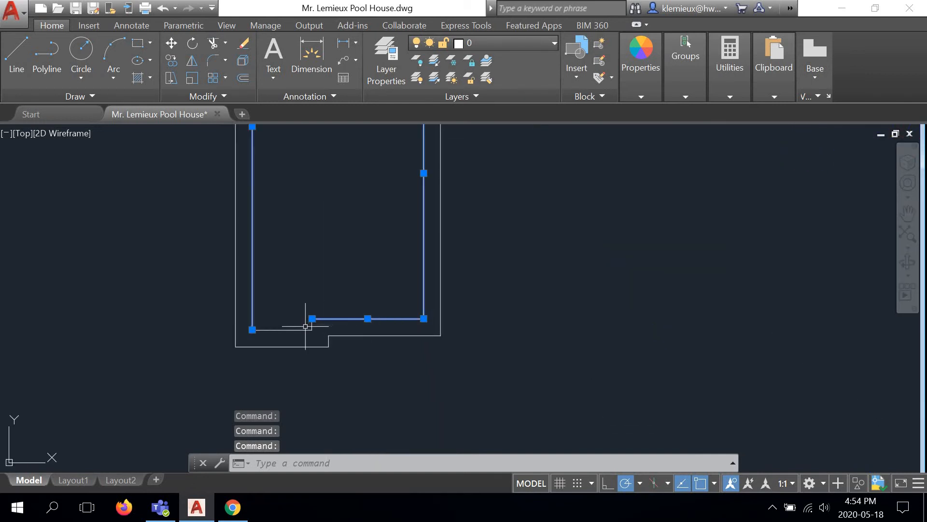
{"action": "scroll", "coordinate": [305, 329], "scroll_direction": "up", "scroll_amount": 3}
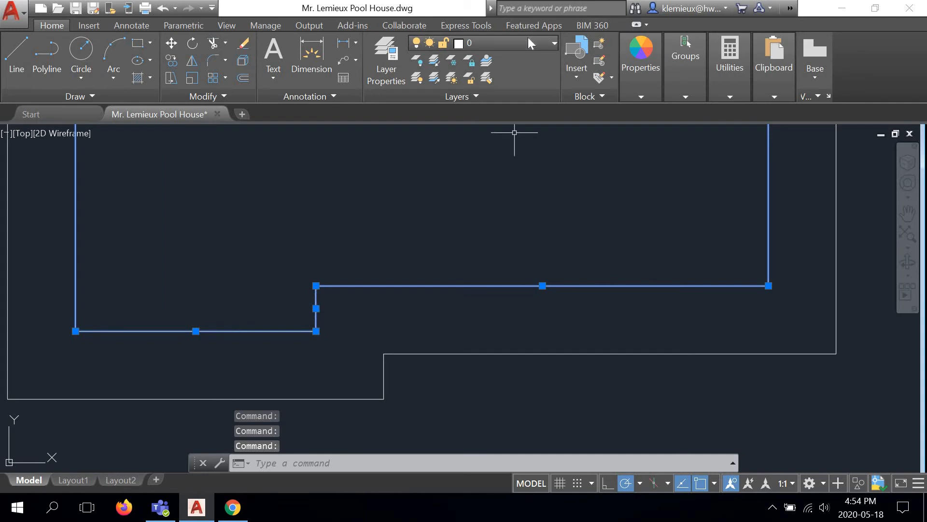
{"action": "left_click", "coordinate": [507, 43]}
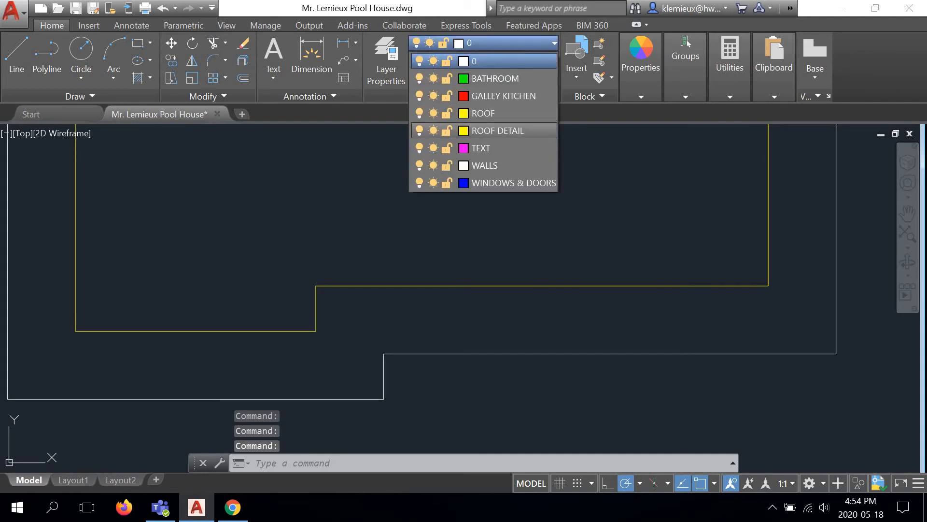
{"action": "left_click", "coordinate": [494, 130]}
{"action": "scroll", "coordinate": [478, 234], "scroll_direction": "down", "scroll_amount": 2}
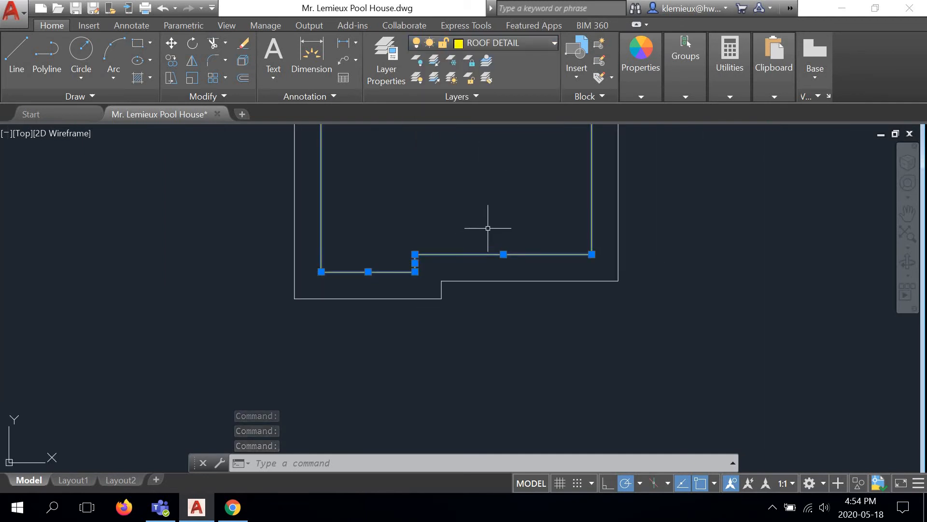
Check the layer list and examine the yellow wall outline against the surrounding overhang outline.
{"action": "left_click", "coordinate": [385, 58]}
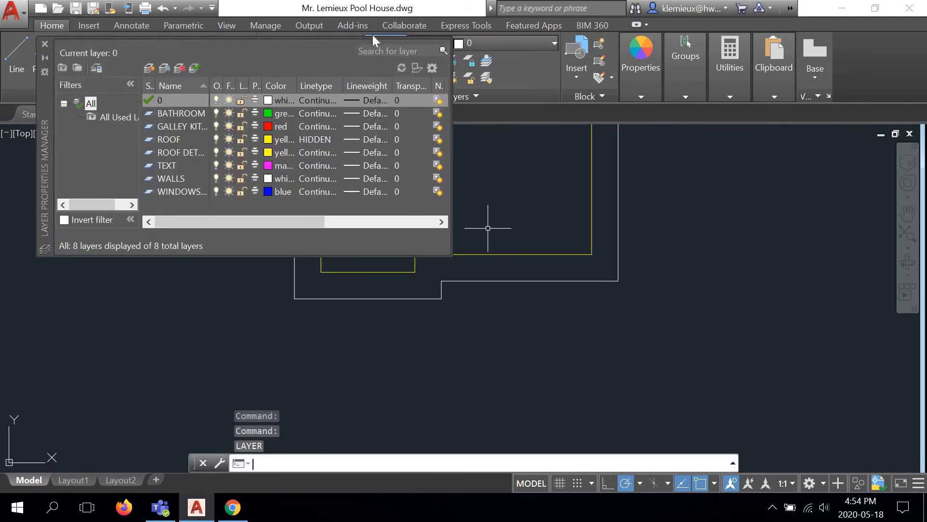
{"action": "left_click", "coordinate": [45, 44]}
{"action": "scroll", "coordinate": [483, 227], "scroll_direction": "down", "scroll_amount": 3}
{"action": "scroll", "coordinate": [554, 229], "scroll_direction": "up", "scroll_amount": 8}
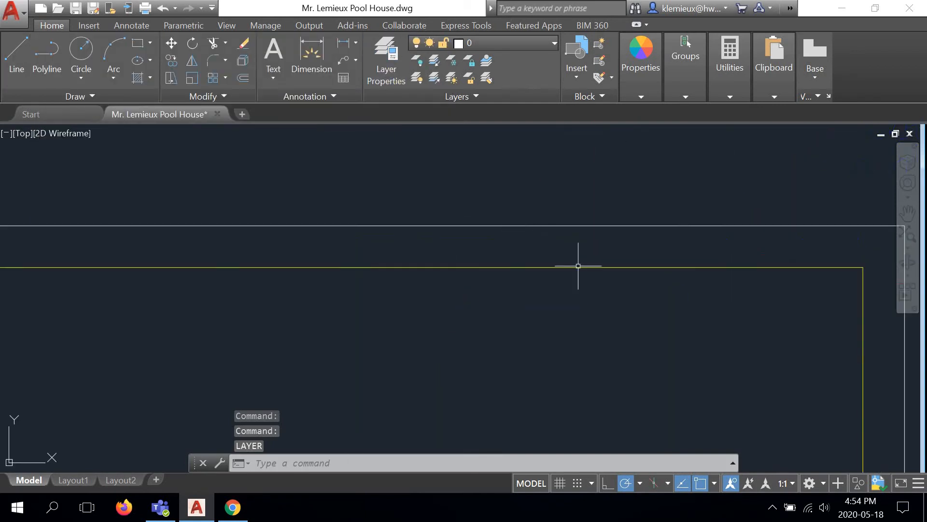
{"action": "scroll", "coordinate": [543, 217], "scroll_direction": "up", "scroll_amount": 4}
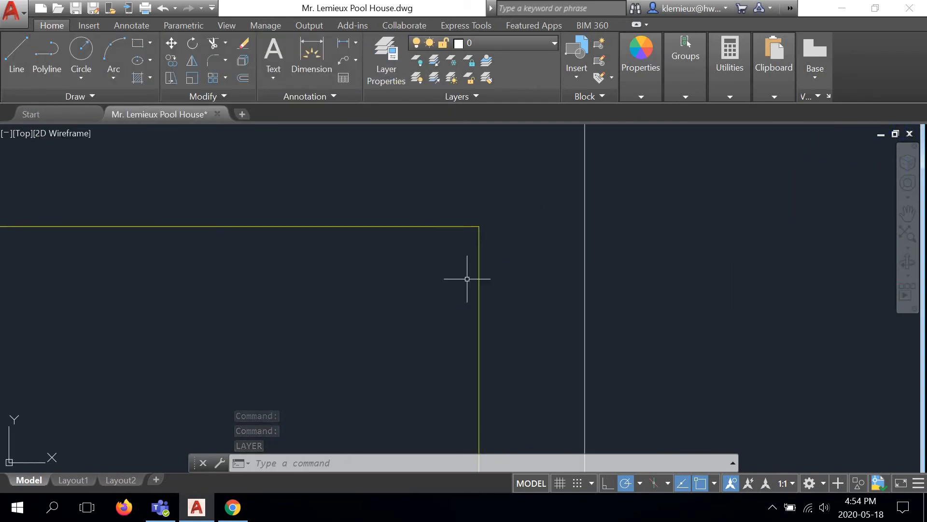
{"action": "scroll", "coordinate": [444, 197], "scroll_direction": "down", "scroll_amount": 6}
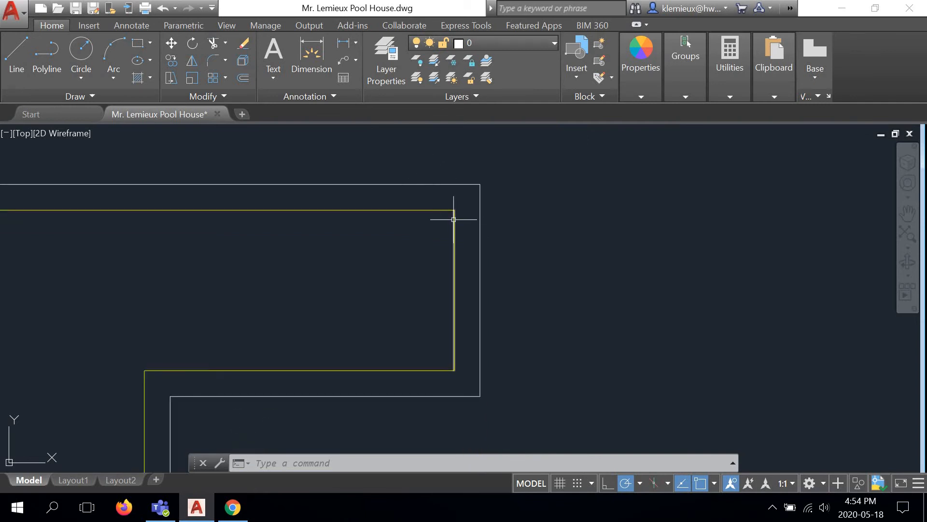
{"action": "scroll", "coordinate": [448, 232], "scroll_direction": "down", "scroll_amount": 5}
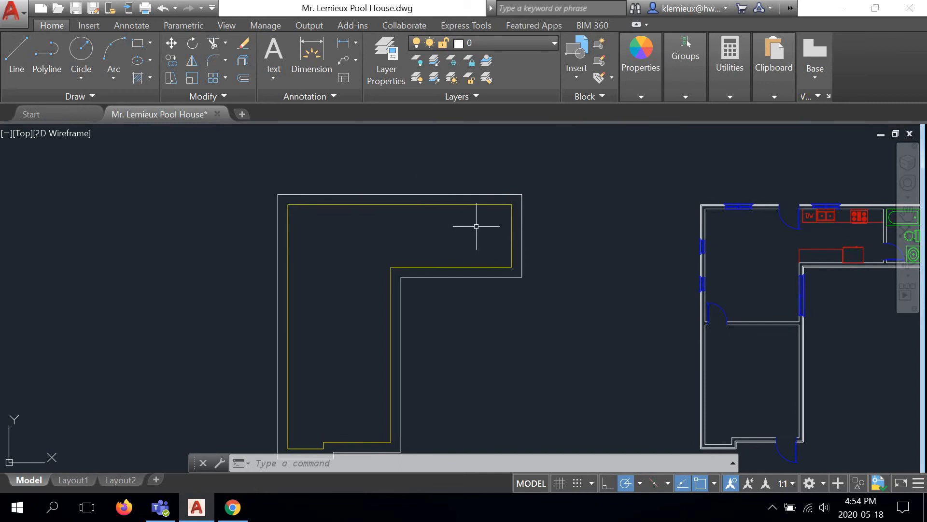
{"action": "middle_click_drag", "start_coordinate": [431, 248], "coordinate": [438, 213]}
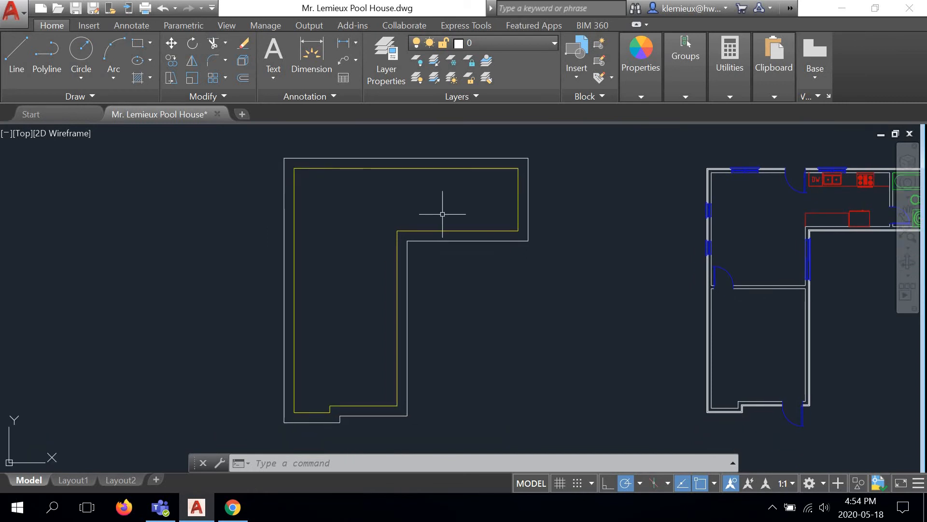
With polar tracking at 45° increments, draw a diagonal hip line from the wing's upper-right overhang corner through the wall corner into the roof.
{"action": "right_click", "coordinate": [621, 484]}
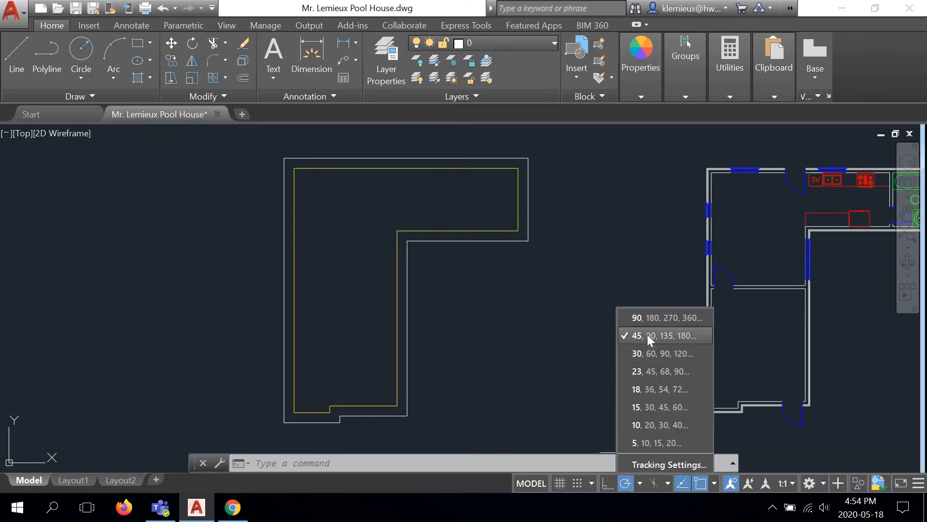
{"action": "left_click", "coordinate": [647, 334]}
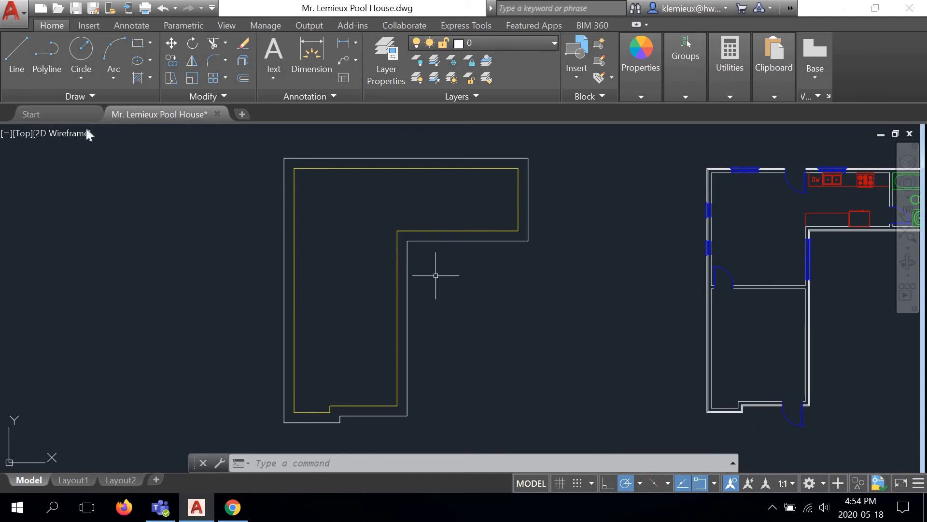
{"action": "left_click", "coordinate": [16, 46]}
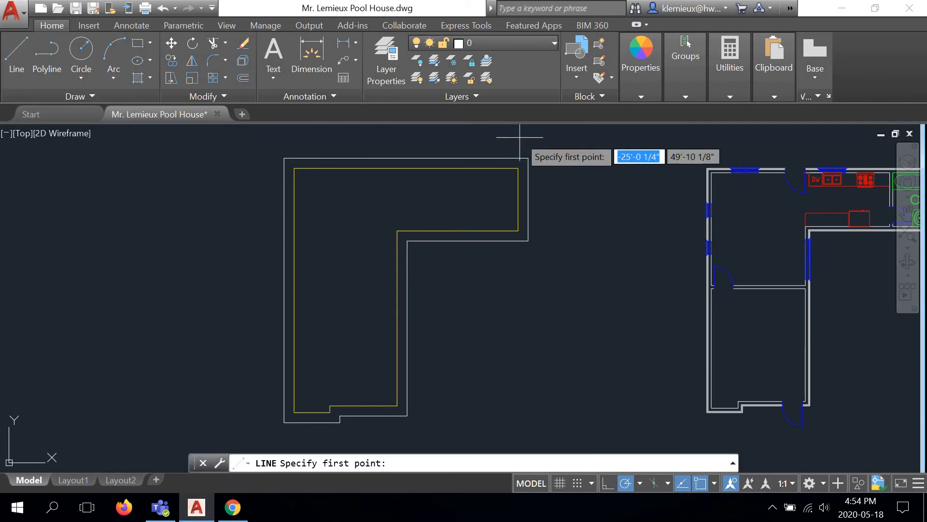
{"action": "scroll", "coordinate": [517, 141], "scroll_direction": "up", "scroll_amount": 4}
{"action": "left_click", "coordinate": [532, 171]}
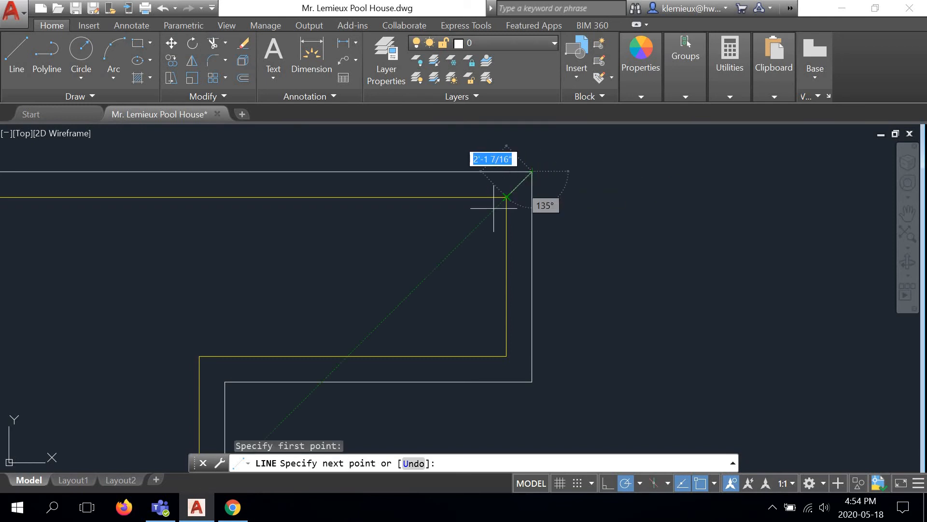
{"action": "left_click", "coordinate": [375, 330]}
{"action": "right_click", "coordinate": [583, 264]}
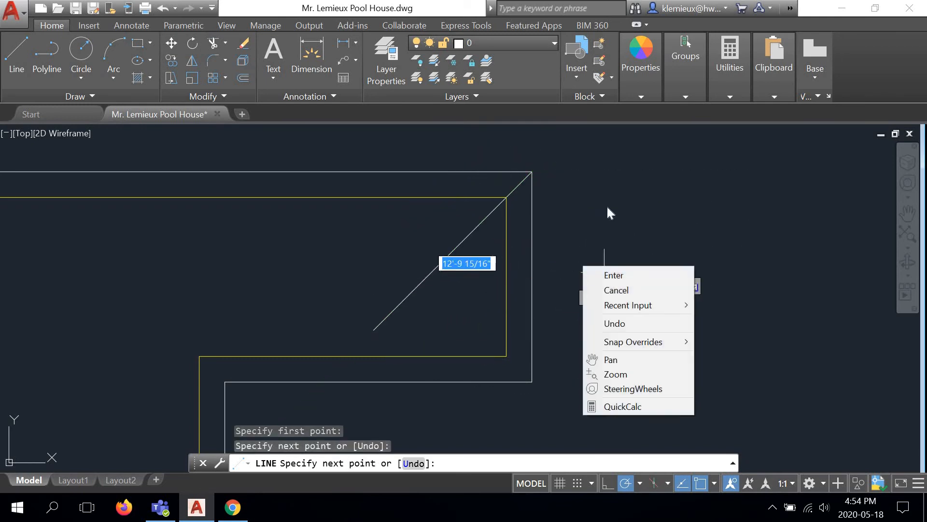
Draw a 135° hip line from the wing's lower-right overhang corner to its intersection with the first hip line.
{"action": "right_click", "coordinate": [602, 207]}
{"action": "left_click", "coordinate": [628, 216]}
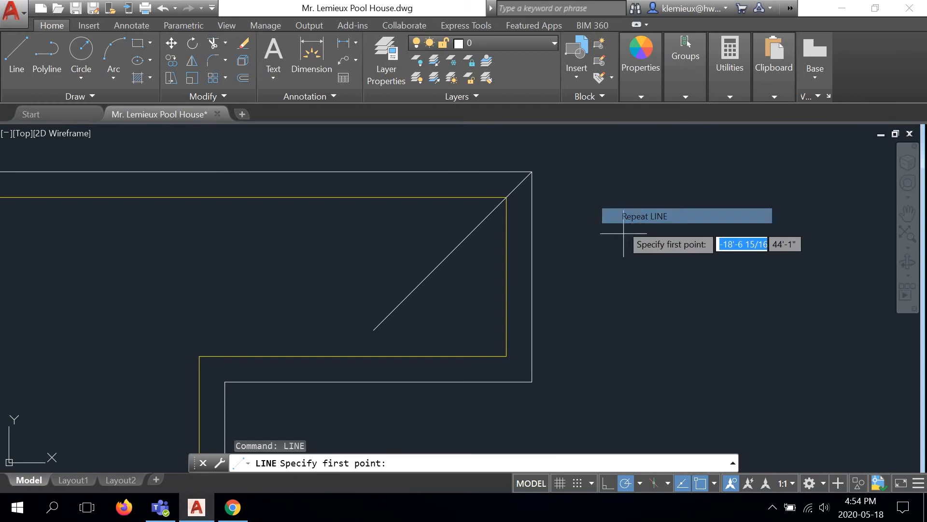
{"action": "left_click", "coordinate": [531, 381]}
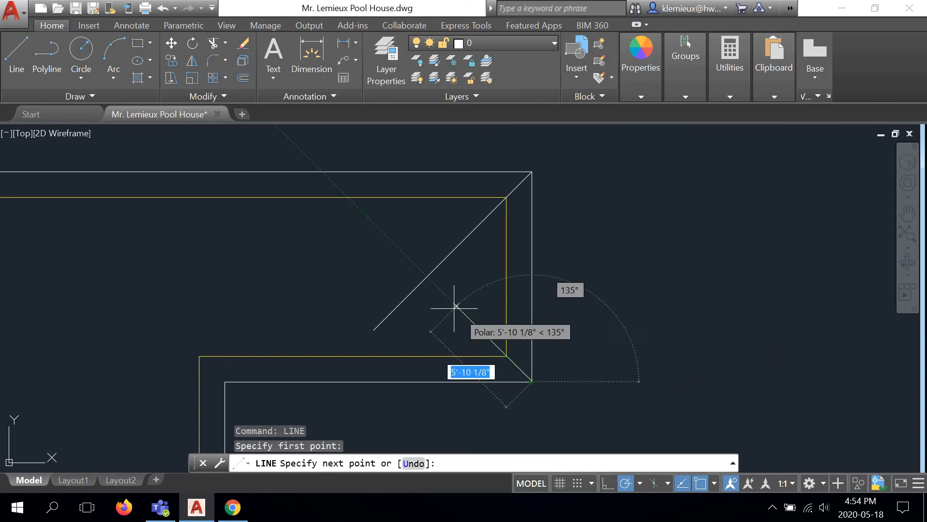
{"action": "left_click", "coordinate": [427, 277]}
{"action": "right_click", "coordinate": [682, 231]}
{"action": "left_click", "coordinate": [739, 234]}
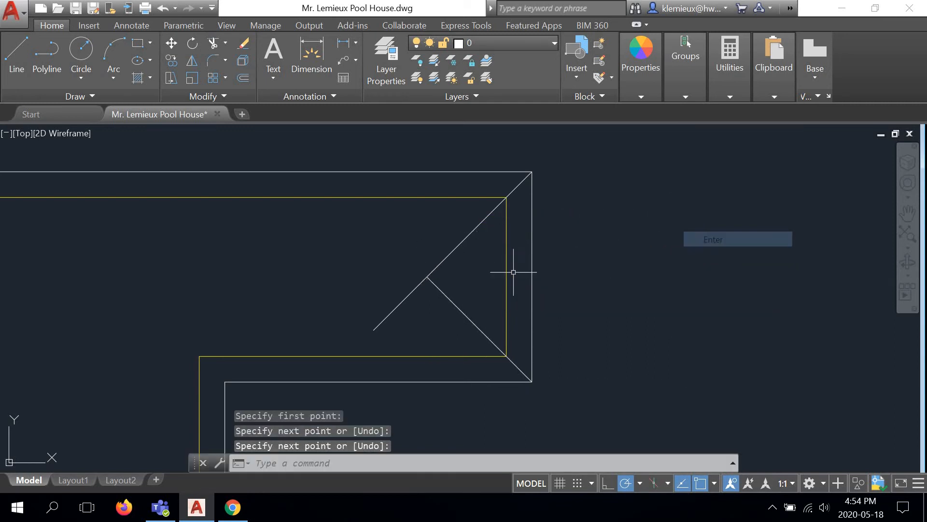
Shorten the first hip line by stretching its inner end back to the point where the two hip lines meet.
{"action": "left_click", "coordinate": [385, 318]}
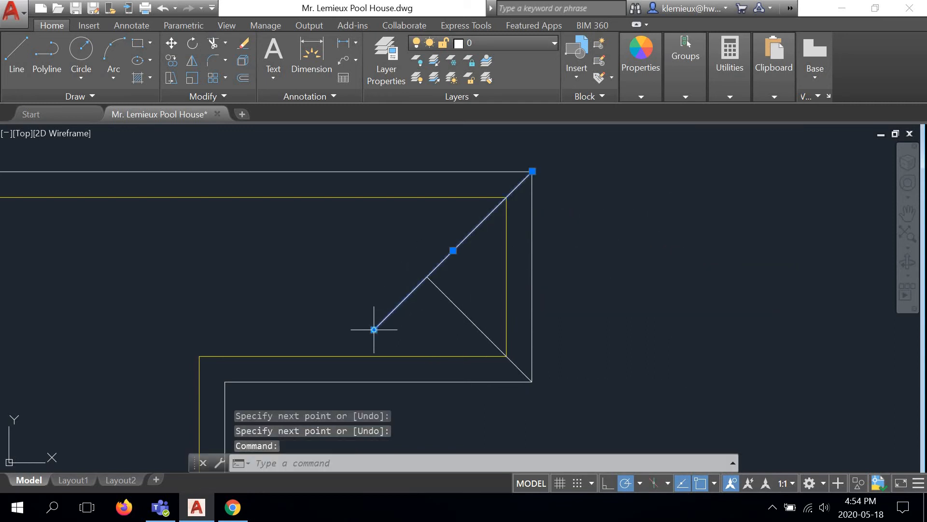
{"action": "left_click", "coordinate": [374, 330]}
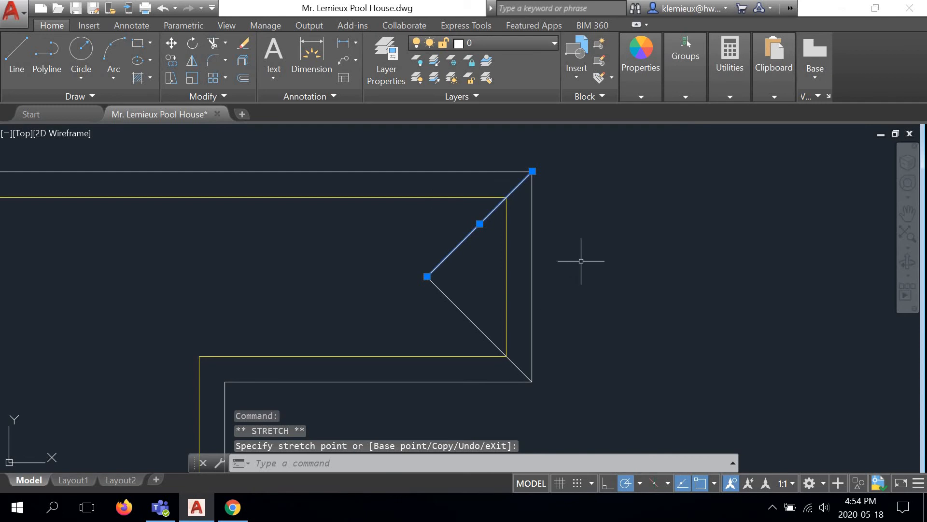
Draw a horizontal ridge line at 180° from the meeting point of the two hip lines, ending just inside the left wall outline.
{"action": "scroll", "coordinate": [581, 261], "scroll_direction": "down", "scroll_amount": 4}
{"action": "left_click", "coordinate": [24, 59]}
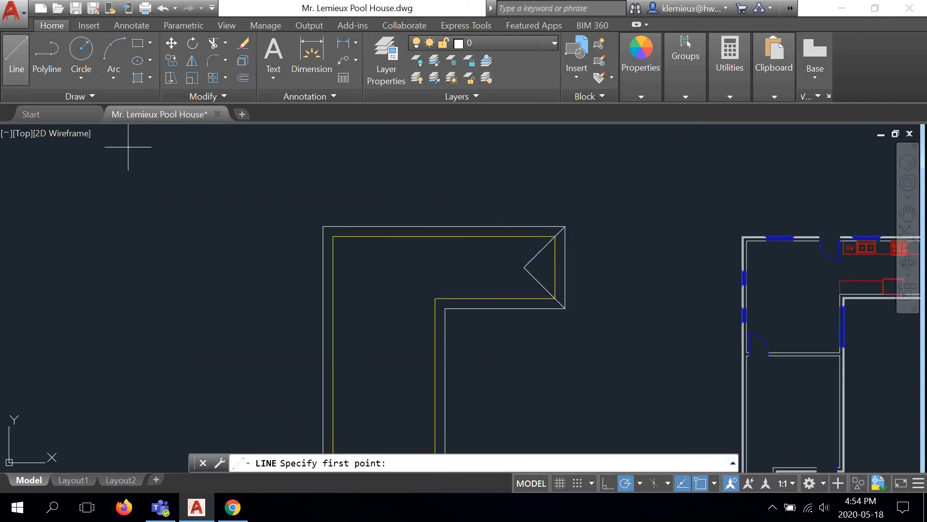
{"action": "left_click", "coordinate": [523, 267]}
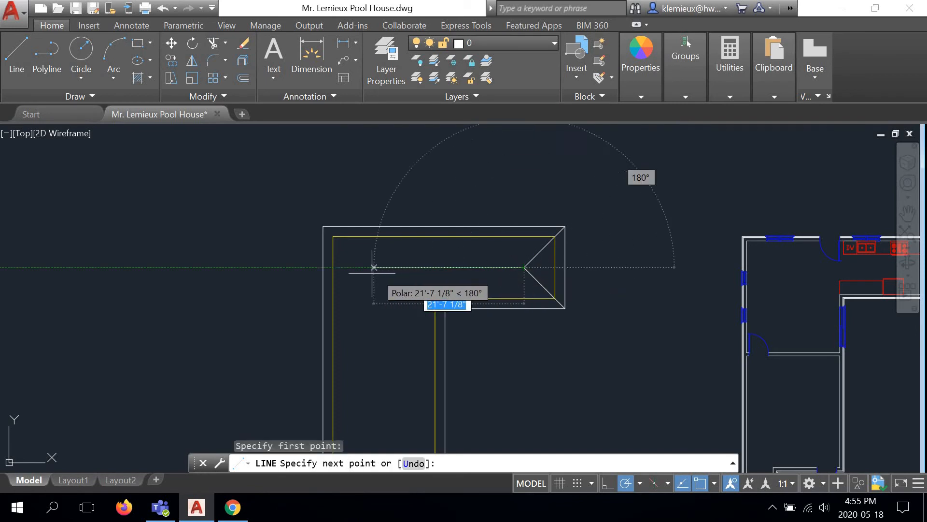
{"action": "left_click", "coordinate": [348, 267]}
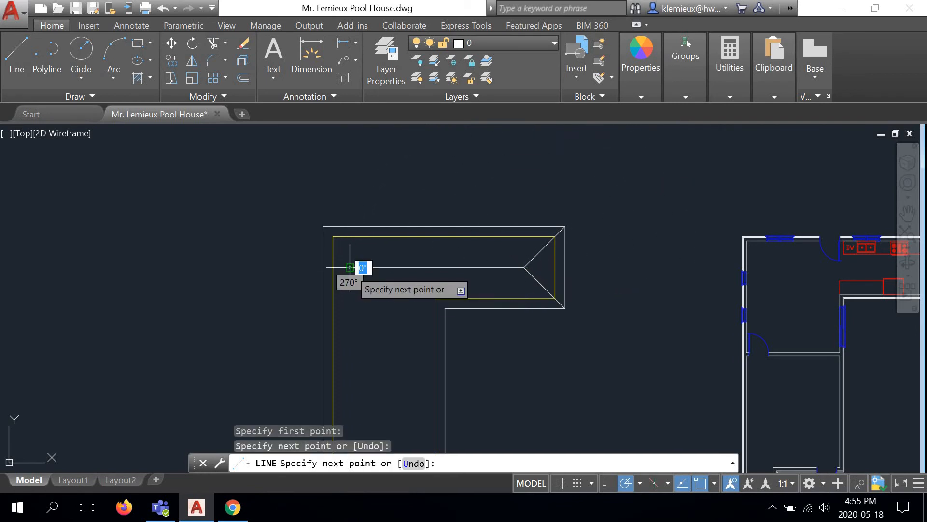
{"action": "right_click", "coordinate": [445, 180]}
{"action": "left_click", "coordinate": [473, 186]}
Draw a 135° valley line from the inner corner of the L-shaped overhang through the wall corner to the ridge line.
{"action": "scroll", "coordinate": [391, 243], "scroll_direction": "up", "scroll_amount": 4}
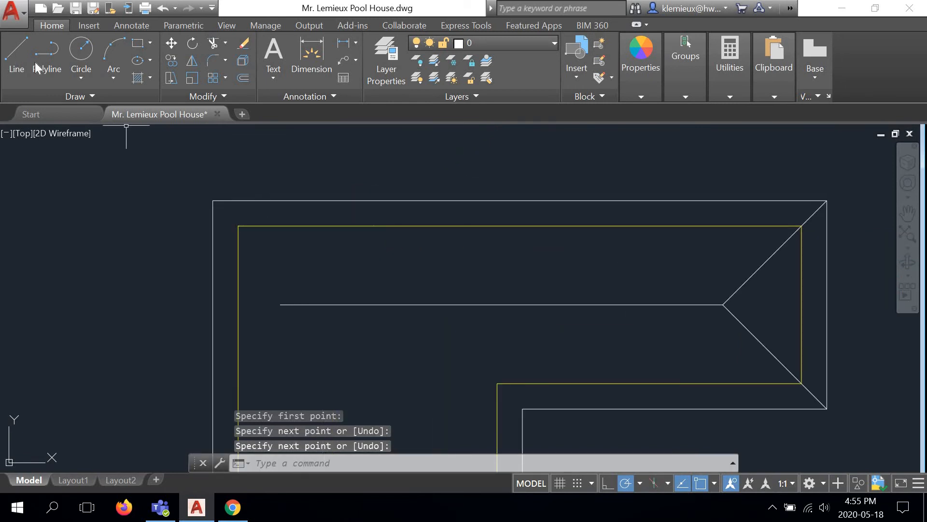
{"action": "left_click", "coordinate": [14, 57]}
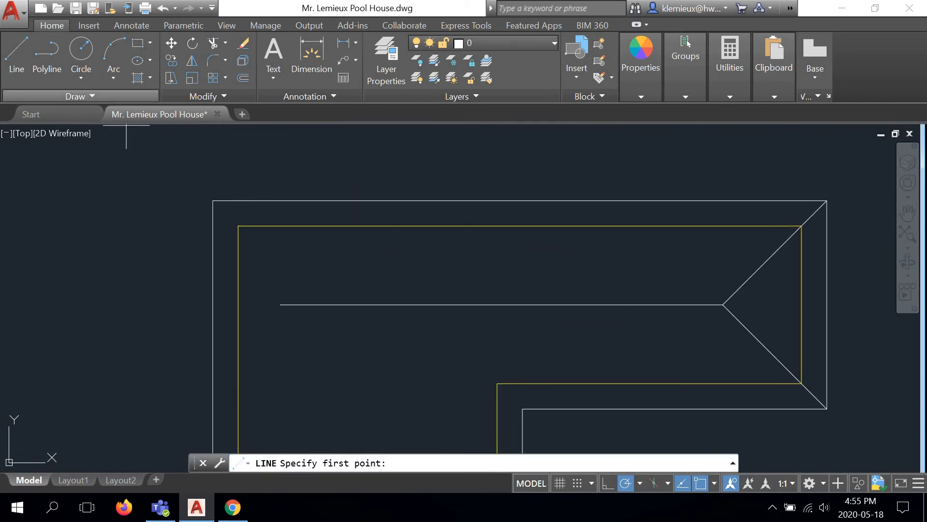
{"action": "left_click", "coordinate": [523, 409]}
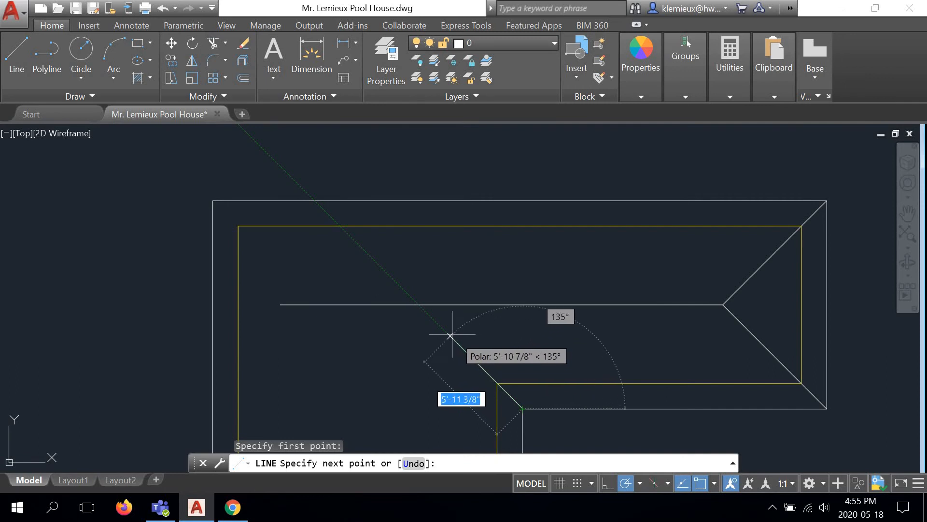
{"action": "left_click", "coordinate": [419, 304]}
{"action": "right_click", "coordinate": [451, 265]}
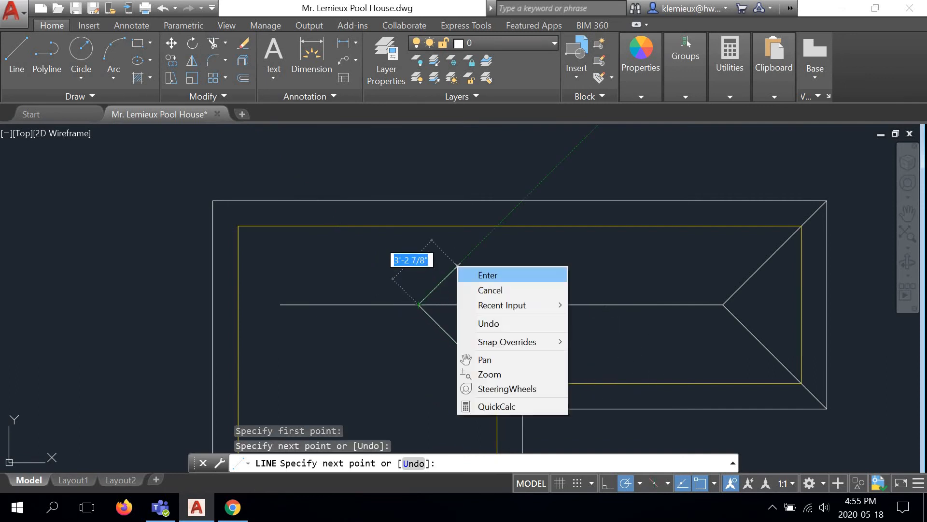
{"action": "left_click", "coordinate": [497, 289]}
{"action": "scroll", "coordinate": [495, 289], "scroll_direction": "down", "scroll_amount": 2}
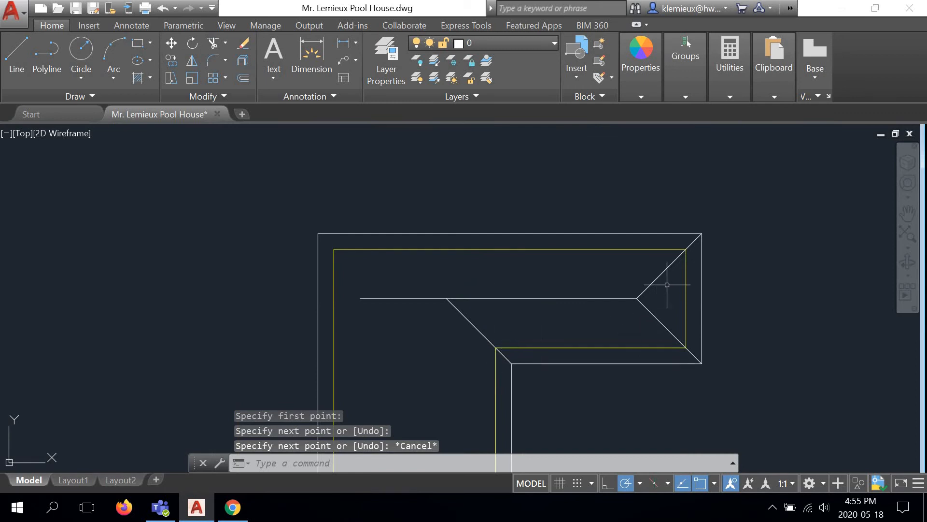
Draw a 45° diagonal hip line from the upper-left overhang corner through the wall corner down to the ridge line.
{"action": "scroll", "coordinate": [693, 249], "scroll_direction": "up", "scroll_amount": 4}
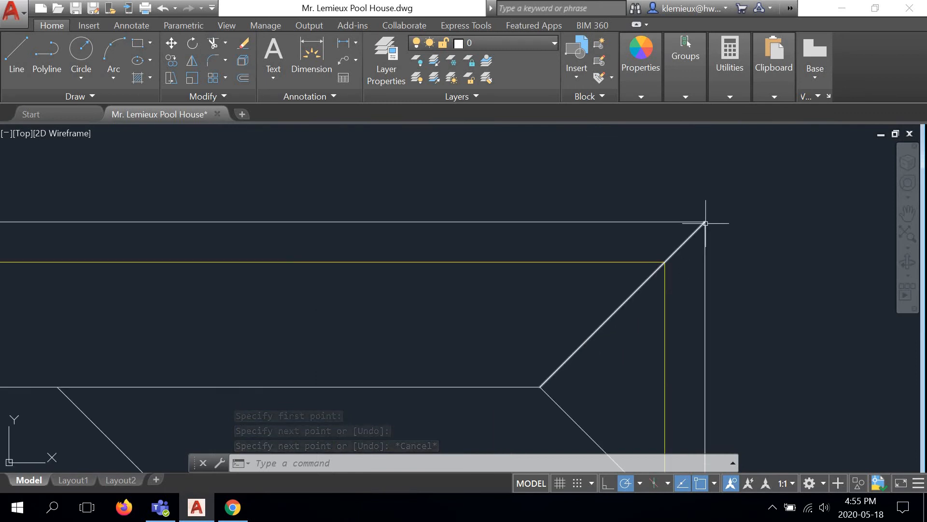
{"action": "scroll", "coordinate": [706, 223], "scroll_direction": "down", "scroll_amount": 2}
{"action": "middle_click_drag", "start_coordinate": [546, 373], "coordinate": [613, 306]}
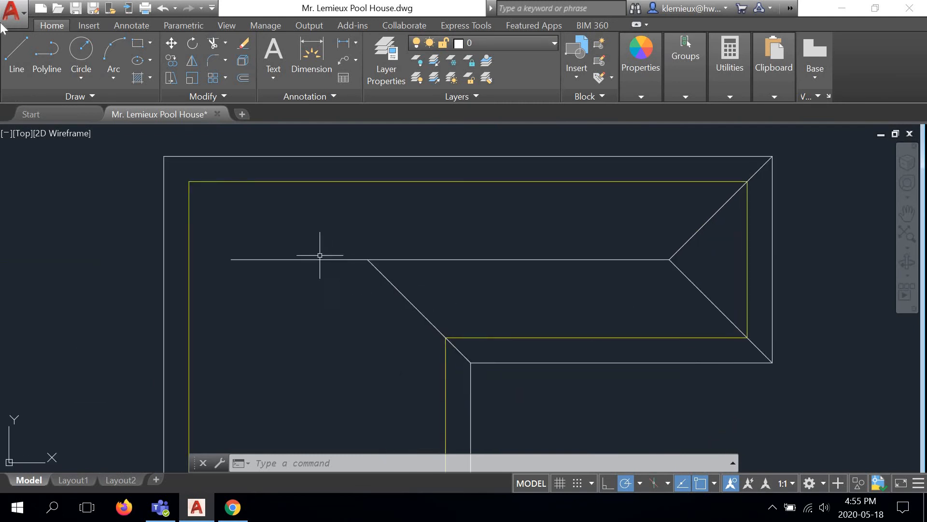
{"action": "left_click", "coordinate": [19, 53]}
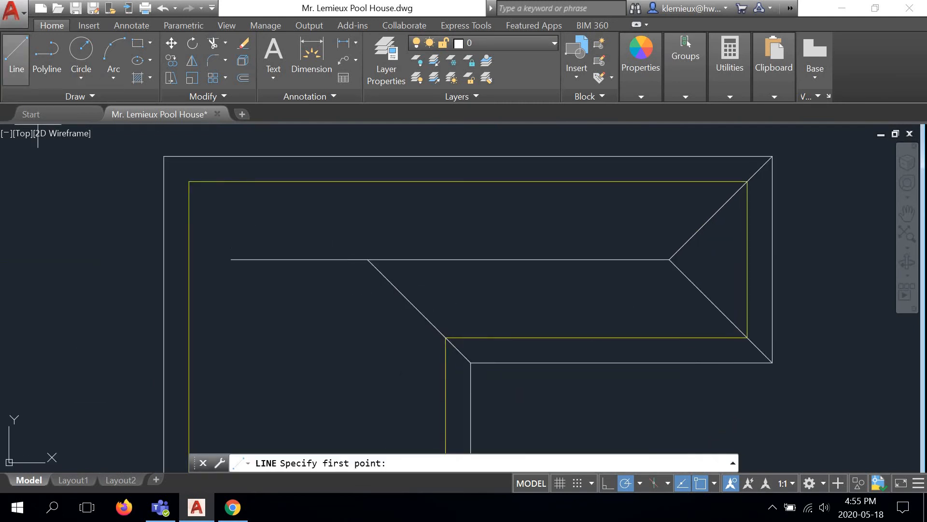
{"action": "left_click", "coordinate": [163, 156]}
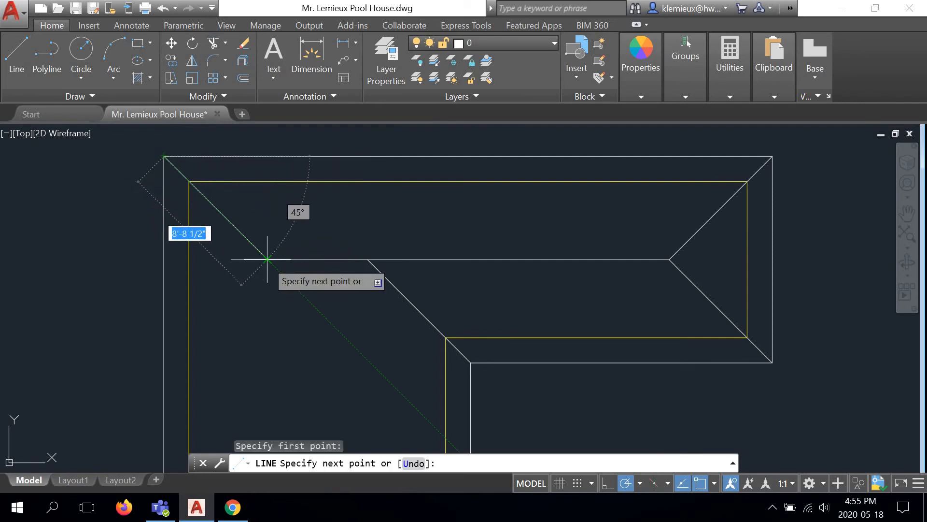
{"action": "right_click", "coordinate": [378, 201]}
{"action": "left_click", "coordinate": [424, 226]}
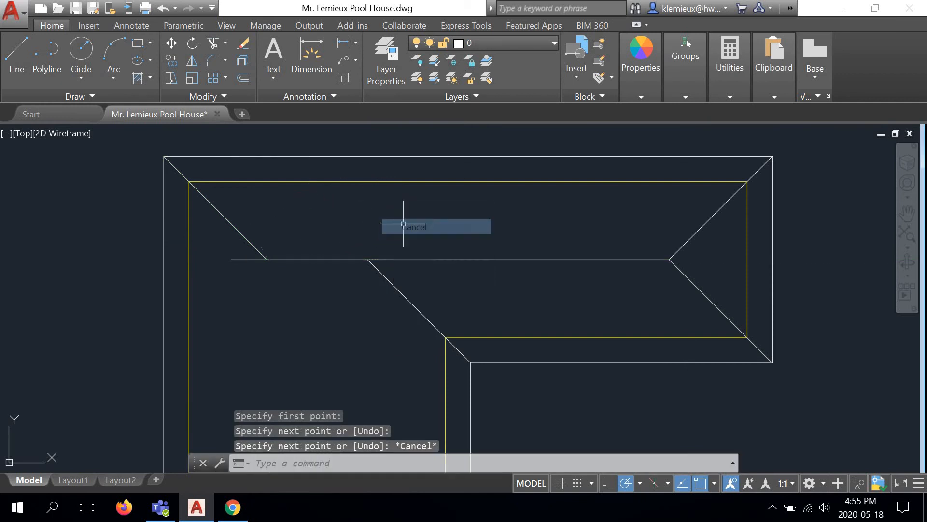
Shorten the ridge line by stretching its left end back to the top of the valley line.
{"action": "scroll", "coordinate": [401, 227], "scroll_direction": "down", "scroll_amount": 2}
{"action": "scroll", "coordinate": [383, 247], "scroll_direction": "up", "scroll_amount": 2}
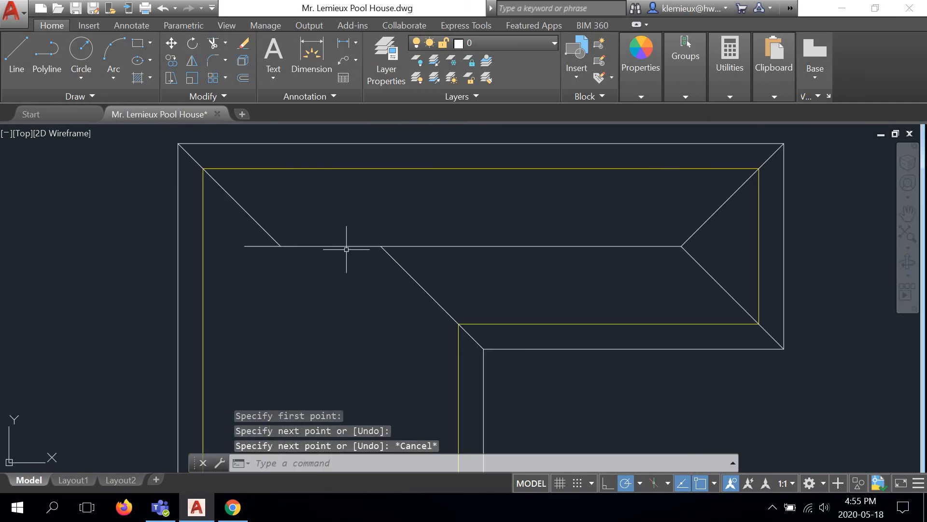
{"action": "left_click", "coordinate": [339, 247]}
{"action": "left_click", "coordinate": [245, 245]}
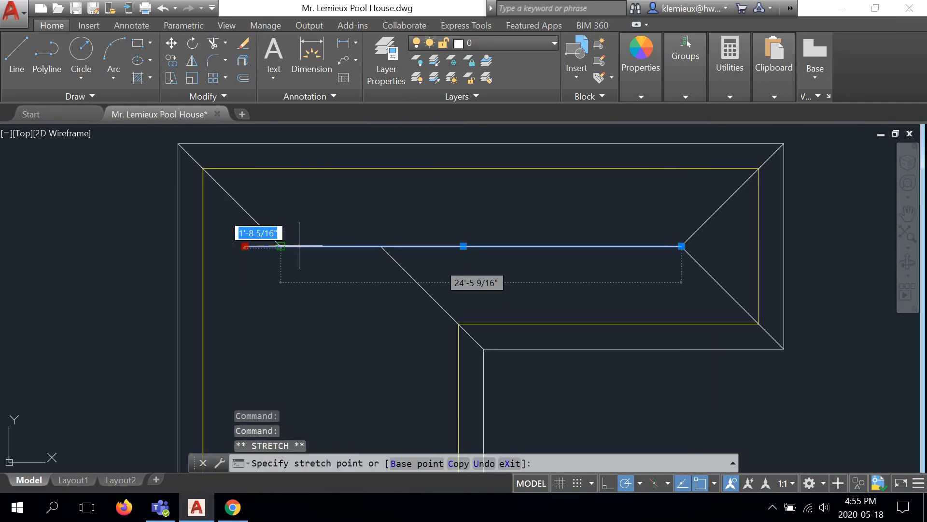
{"action": "left_click", "coordinate": [382, 246]}
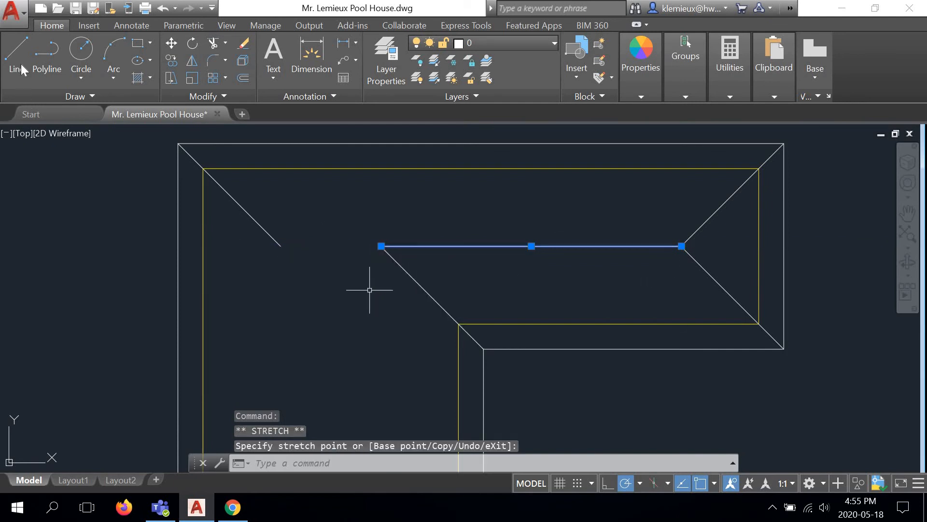
Draw an 8'-5 1/2" line at 225° from the ridge's left end, perpendicular to the direction of the upper-left hip line.
{"action": "left_click", "coordinate": [14, 48]}
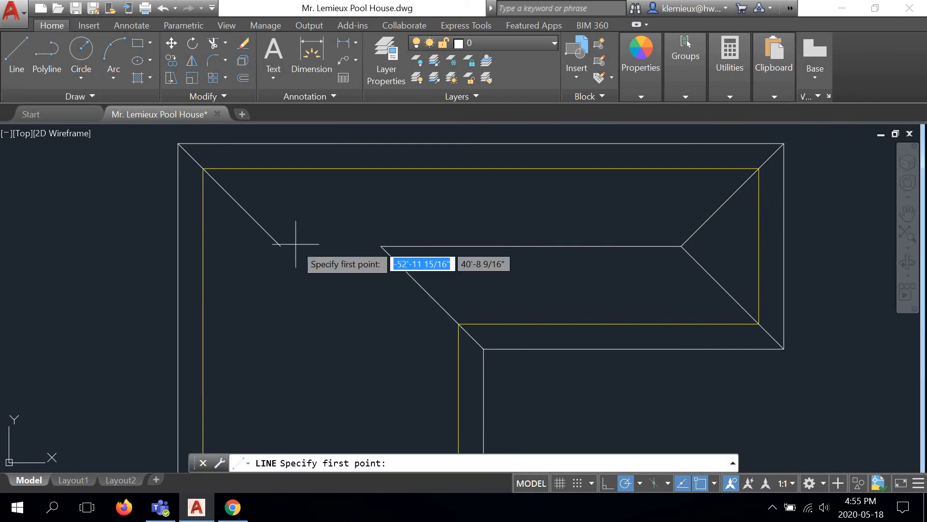
{"action": "left_click", "coordinate": [380, 246]}
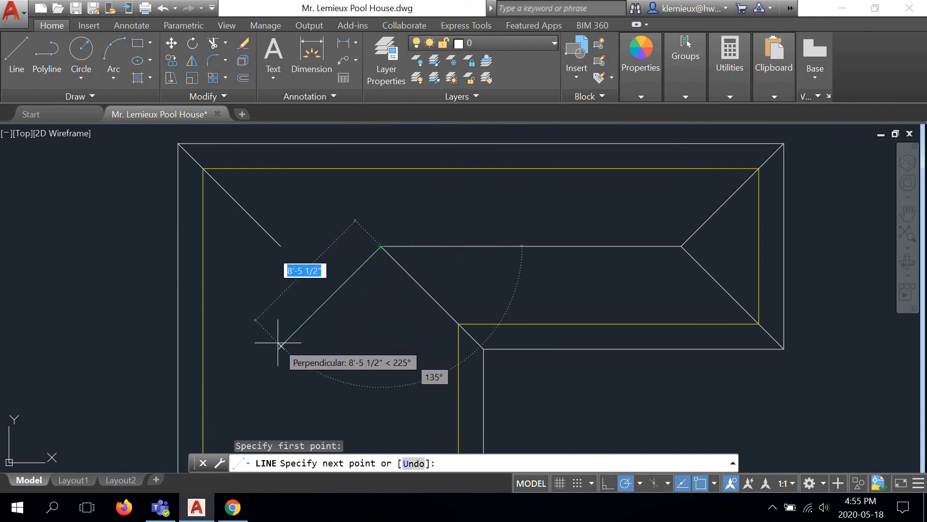
{"action": "left_click", "coordinate": [280, 345]}
{"action": "right_click", "coordinate": [390, 324]}
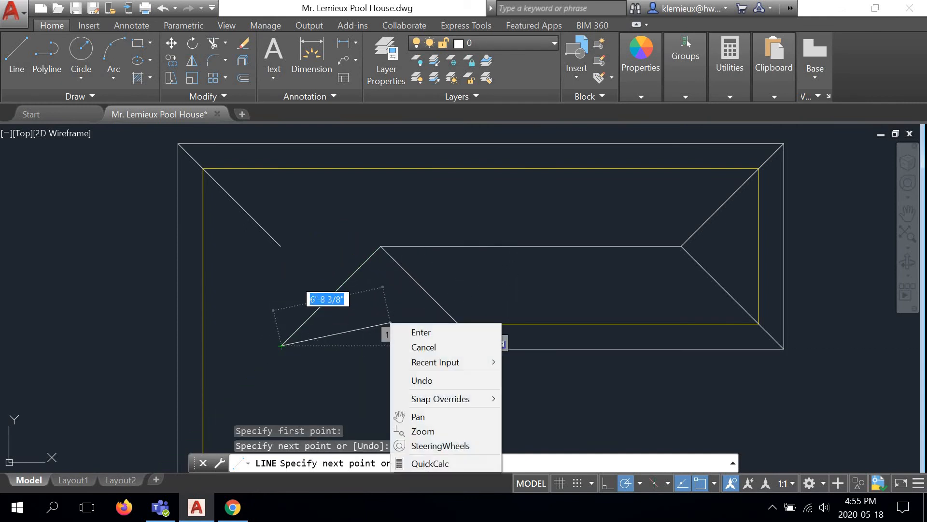
{"action": "left_click", "coordinate": [420, 331]}
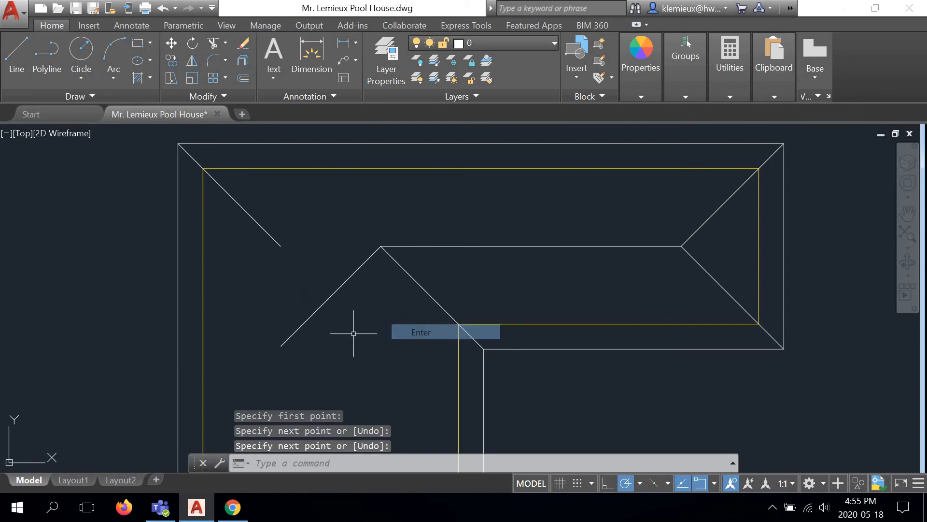
Extend the upper-left hip line by stretching its inner end to meet the 225° diagonal line.
{"action": "left_click", "coordinate": [272, 238]}
{"action": "left_click", "coordinate": [280, 247]}
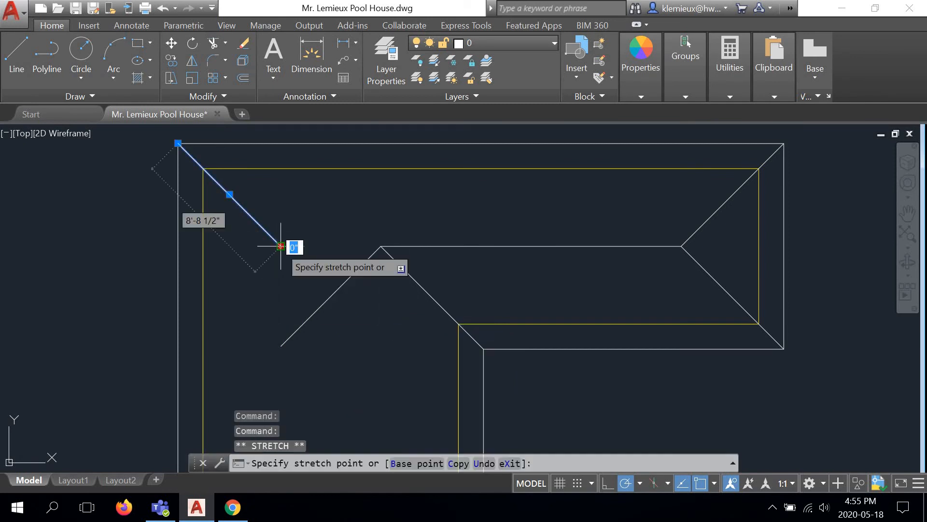
{"action": "left_click", "coordinate": [331, 295]}
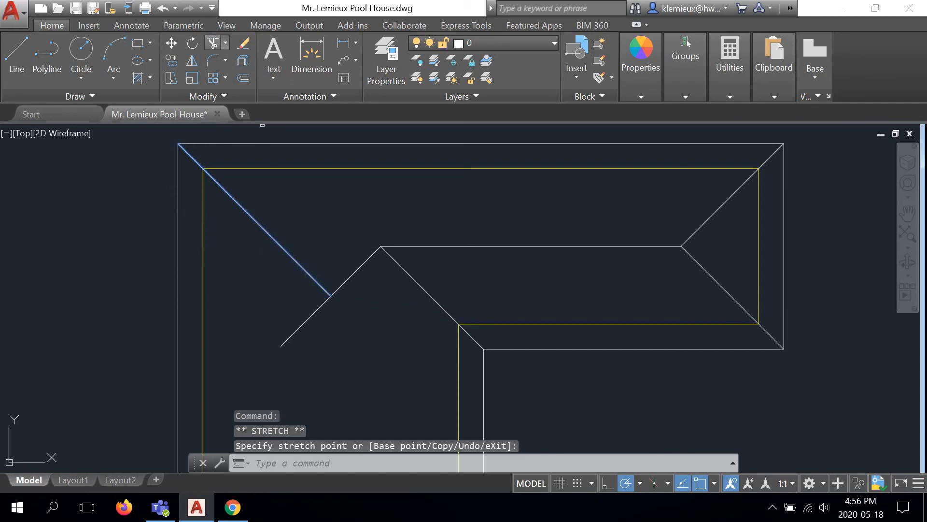
Trim off the part of the 225° diagonal line that runs past the upper-left hip line.
{"action": "right_click", "coordinate": [319, 308]}
{"action": "left_click", "coordinate": [318, 308]}
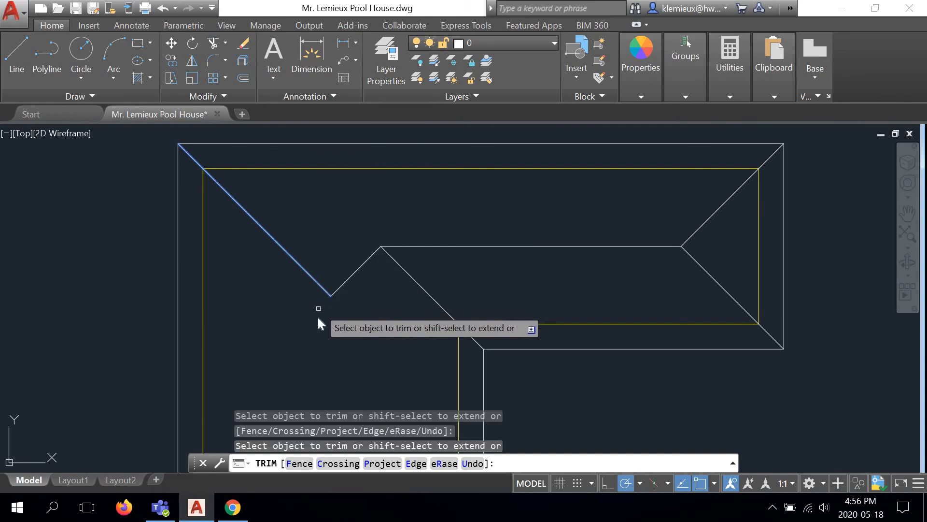
{"action": "right_click", "coordinate": [318, 308]}
{"action": "left_click", "coordinate": [334, 146]}
{"action": "scroll", "coordinate": [304, 273], "scroll_direction": "down", "scroll_amount": 2}
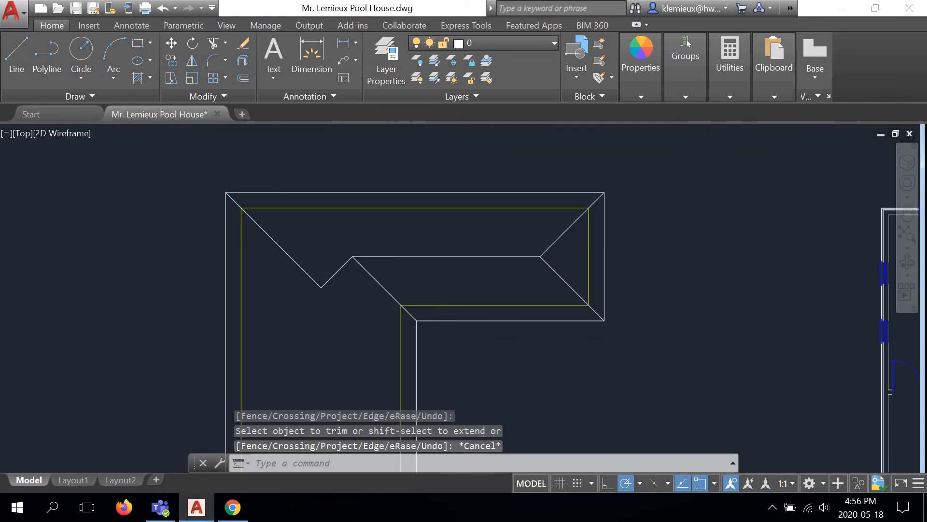
Draw a 45° hip line from the main wing's lower-left overhang corner through the wall corner into the roof.
{"action": "scroll", "coordinate": [358, 249], "scroll_direction": "down", "scroll_amount": 2}
{"action": "scroll", "coordinate": [332, 177], "scroll_direction": "up", "scroll_amount": 4}
{"action": "scroll", "coordinate": [450, 209], "scroll_direction": "down", "scroll_amount": 4}
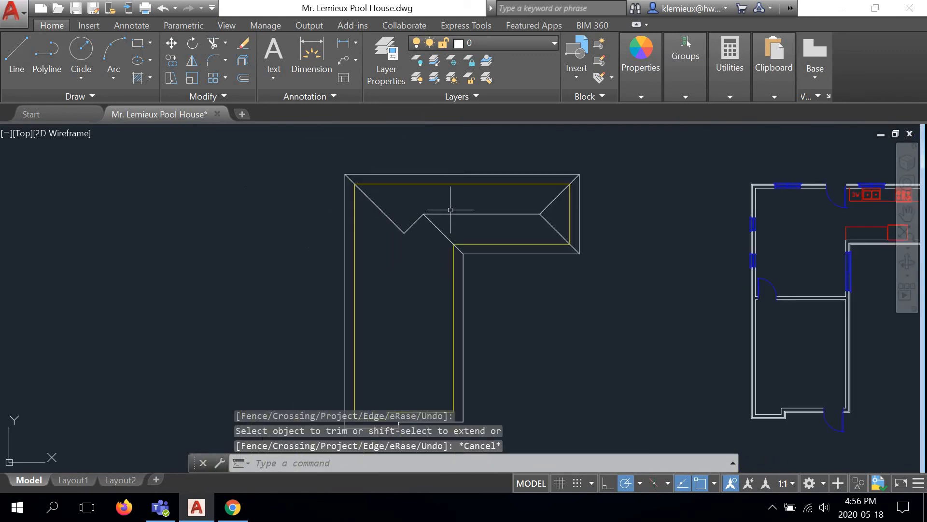
{"action": "mouse_move", "coordinate": [425, 253]}
{"action": "middle_mouse_down"}
{"action": "mouse_move", "coordinate": [408, 251]}
{"action": "mouse_move", "coordinate": [383, 371]}
{"action": "middle_mouse_up"}
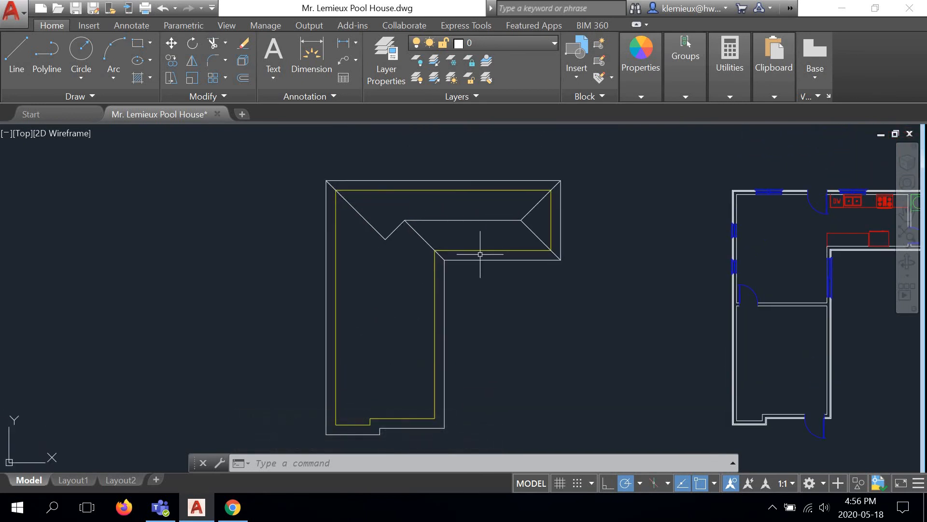
{"action": "middle_click_drag", "start_coordinate": [417, 290], "coordinate": [407, 222]}
{"action": "scroll", "coordinate": [381, 375], "scroll_direction": "up", "scroll_amount": 4}
{"action": "scroll", "coordinate": [313, 295], "scroll_direction": "up", "scroll_amount": 2}
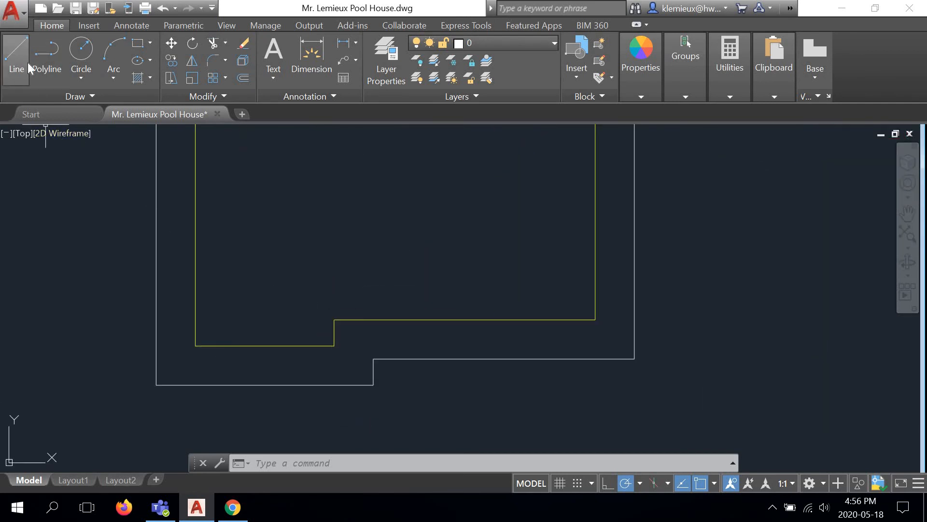
{"action": "left_click", "coordinate": [28, 62]}
{"action": "left_click", "coordinate": [156, 385]}
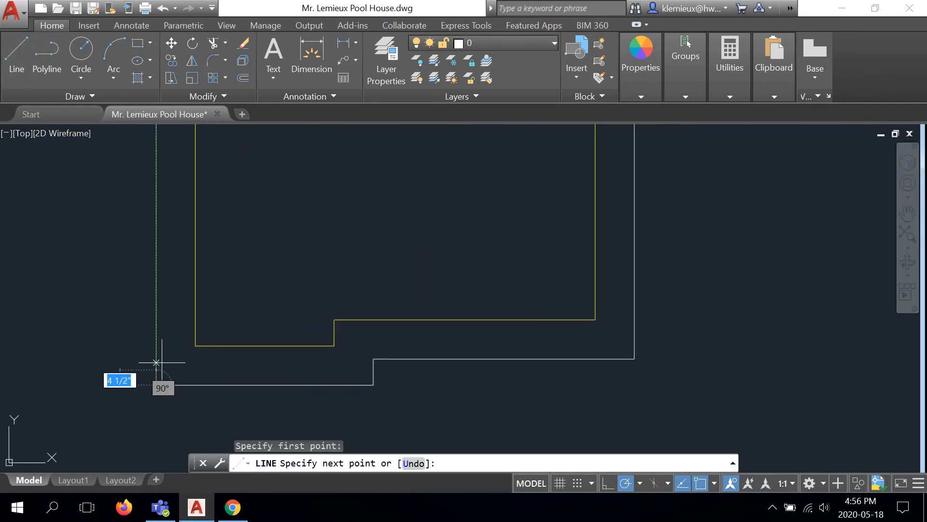
{"action": "left_click", "coordinate": [431, 219]}
{"action": "right_click", "coordinate": [415, 208]}
{"action": "left_click", "coordinate": [428, 217]}
Draw a 135° hip line from the outer corner of the bottom overhang jog to its intersection with the lower-left hip line.
{"action": "right_click", "coordinate": [399, 200]}
{"action": "left_click", "coordinate": [411, 206]}
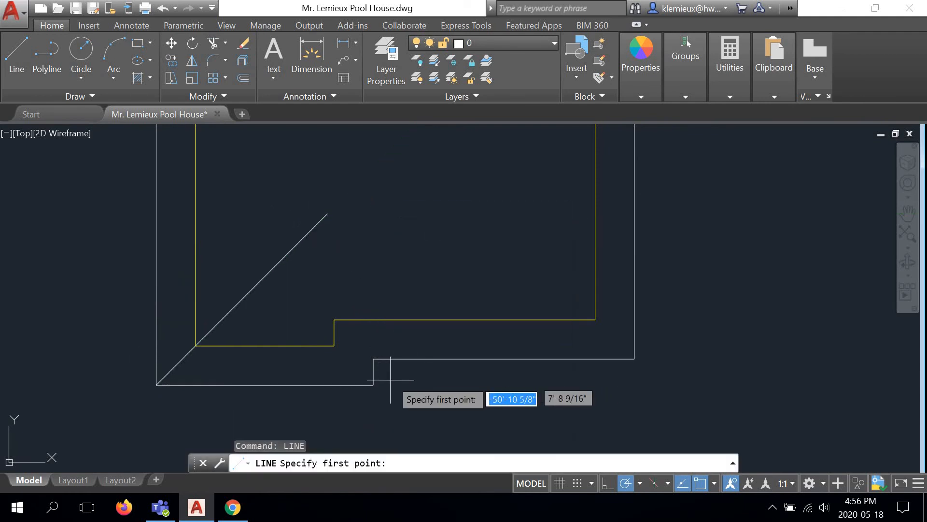
{"action": "left_click", "coordinate": [373, 385]}
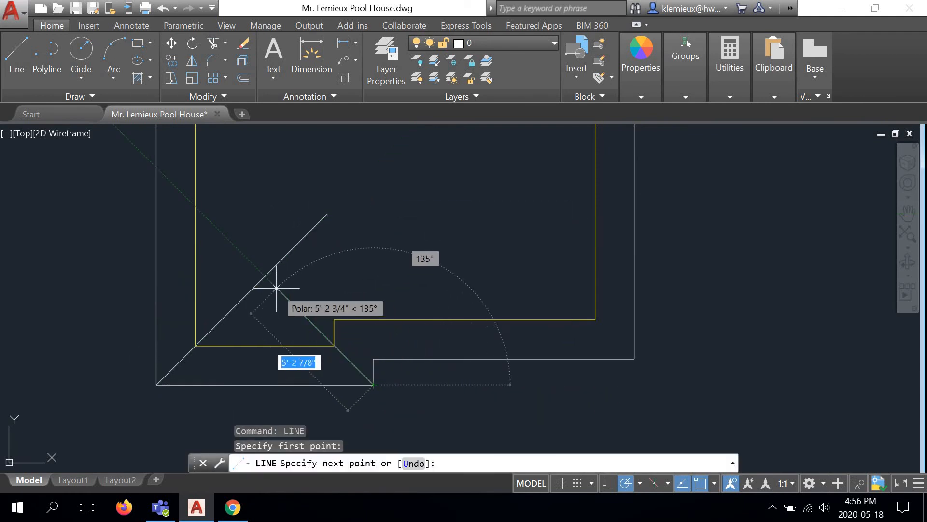
{"action": "left_click", "coordinate": [265, 277]}
{"action": "right_click", "coordinate": [362, 242]}
{"action": "left_click", "coordinate": [383, 250]}
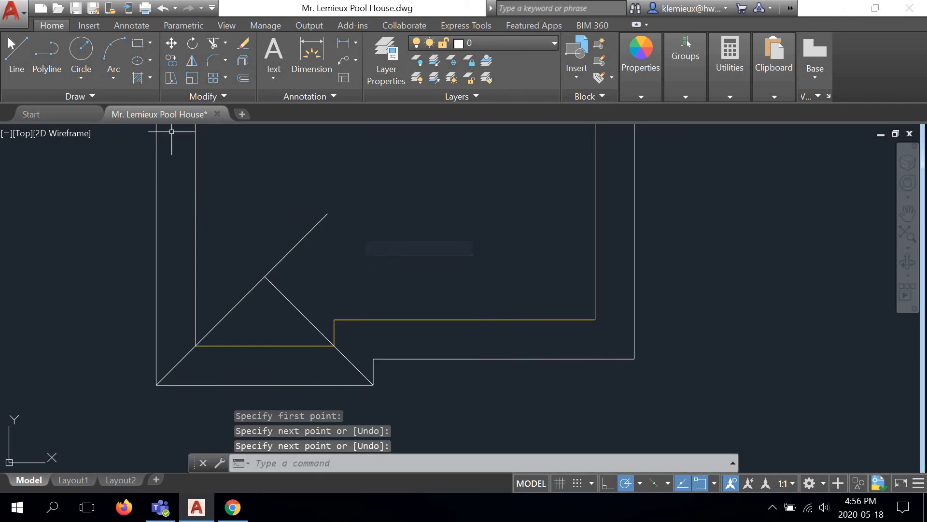
Draw a 135° line from the inner corner of the bottom overhang jog through the wall corner, crossing the lower-left hip line.
{"action": "right_click", "coordinate": [286, 173]}
{"action": "left_click", "coordinate": [299, 177]}
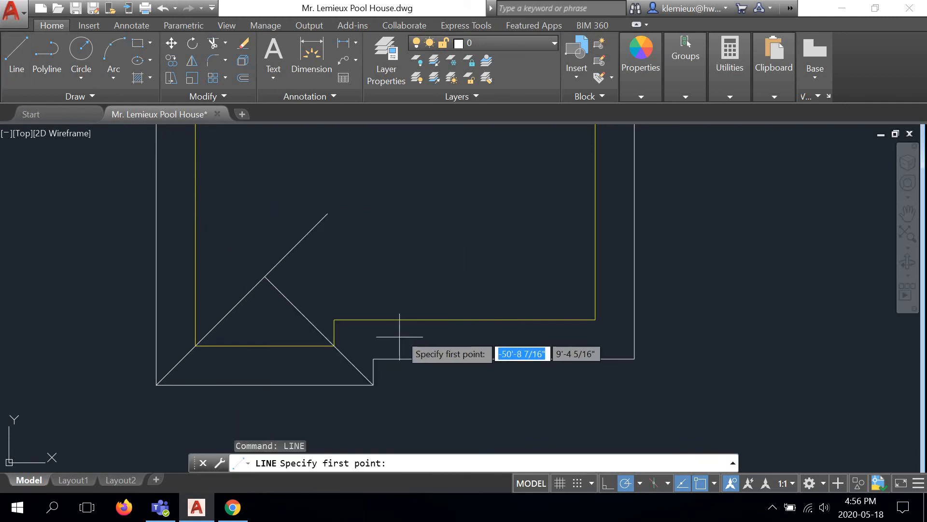
{"action": "left_click", "coordinate": [373, 359]}
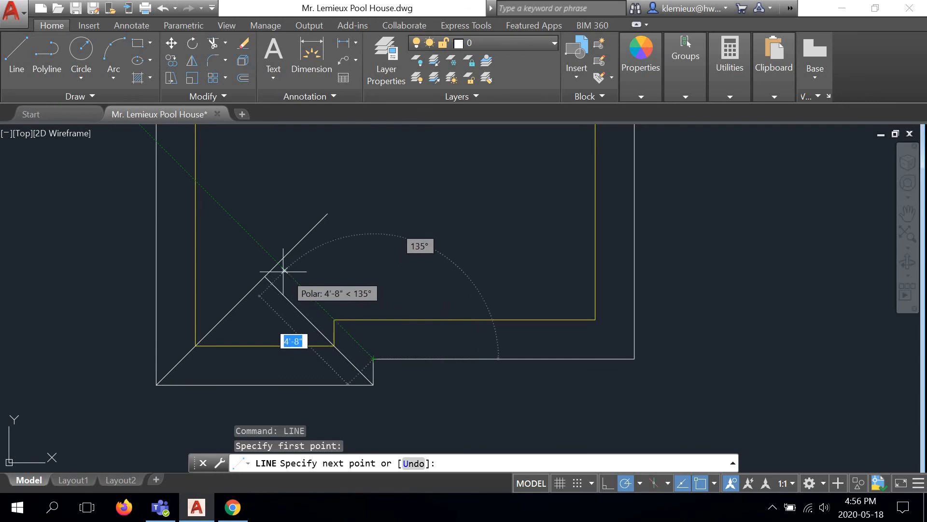
{"action": "left_click", "coordinate": [247, 233]}
{"action": "right_click", "coordinate": [431, 224]}
{"action": "left_click", "coordinate": [437, 226]}
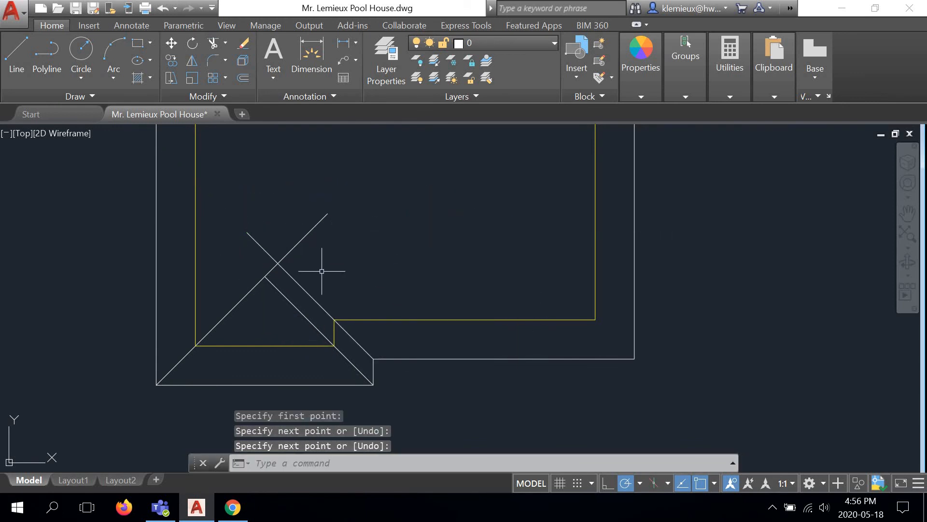
Shorten the lower-left hip line so its upper end meets the hip line from the jog's outer corner.
{"action": "left_click", "coordinate": [272, 270]}
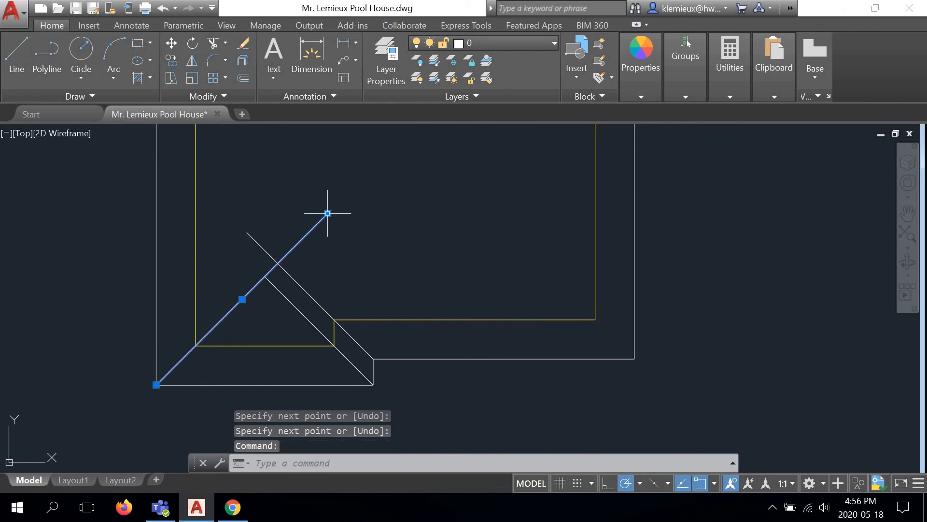
{"action": "left_click", "coordinate": [327, 213]}
{"action": "left_click", "coordinate": [265, 276]}
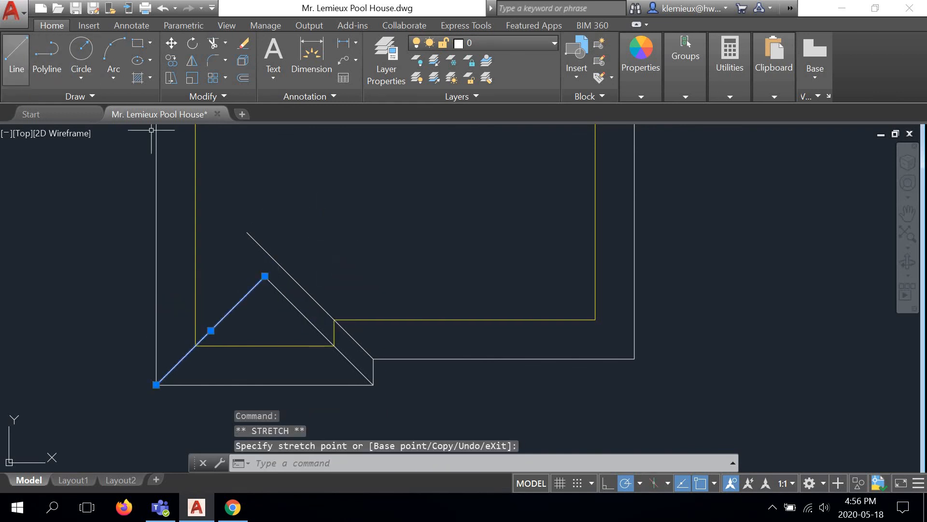
Draw a short vertical ridge line from the lower-left hip peak up to the 135° line from the jog's inner corner.
{"action": "key", "text": "Return"}
{"action": "left_click", "coordinate": [265, 276]}
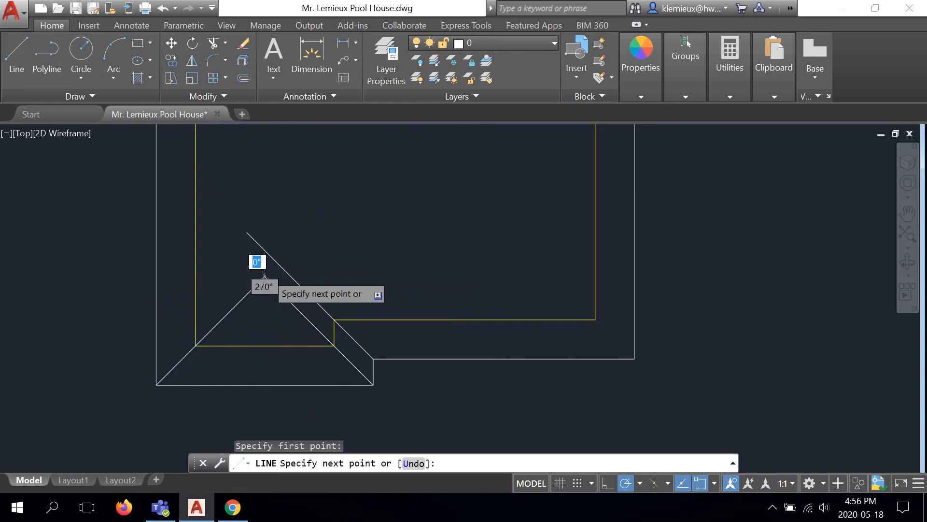
{"action": "scroll", "coordinate": [264, 276], "scroll_direction": "up", "scroll_amount": 3}
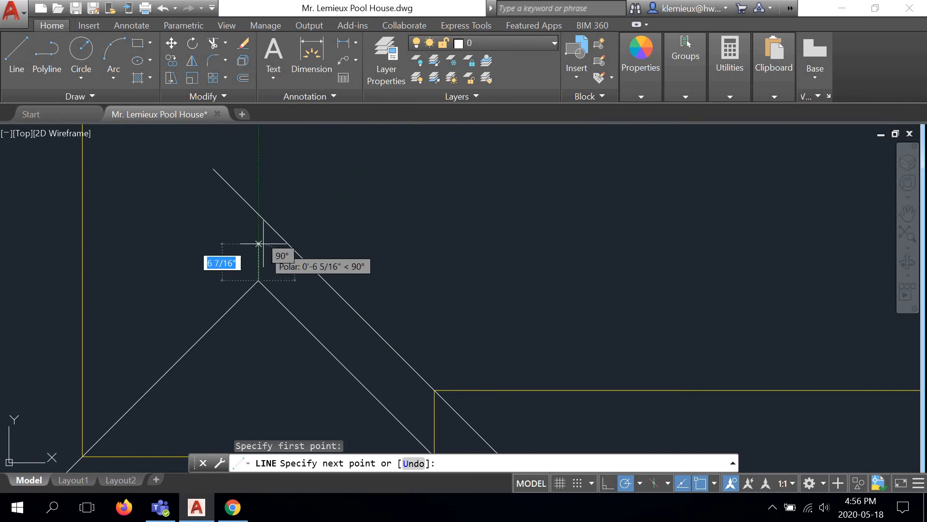
{"action": "left_click", "coordinate": [259, 213]}
{"action": "right_click", "coordinate": [312, 174]}
{"action": "left_click", "coordinate": [338, 179]}
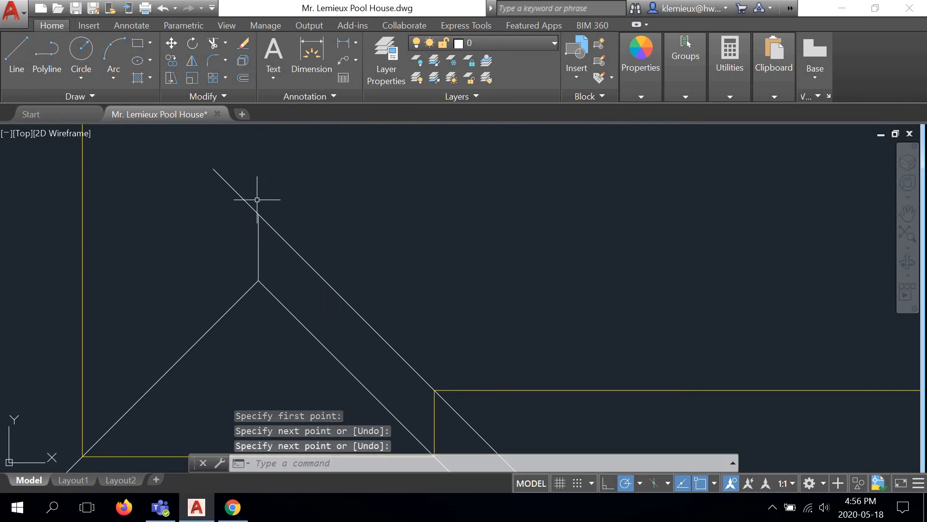
Pull the upper end of the jog's inner 135° line back to the top of the short vertical ridge.
{"action": "left_click", "coordinate": [235, 196]}
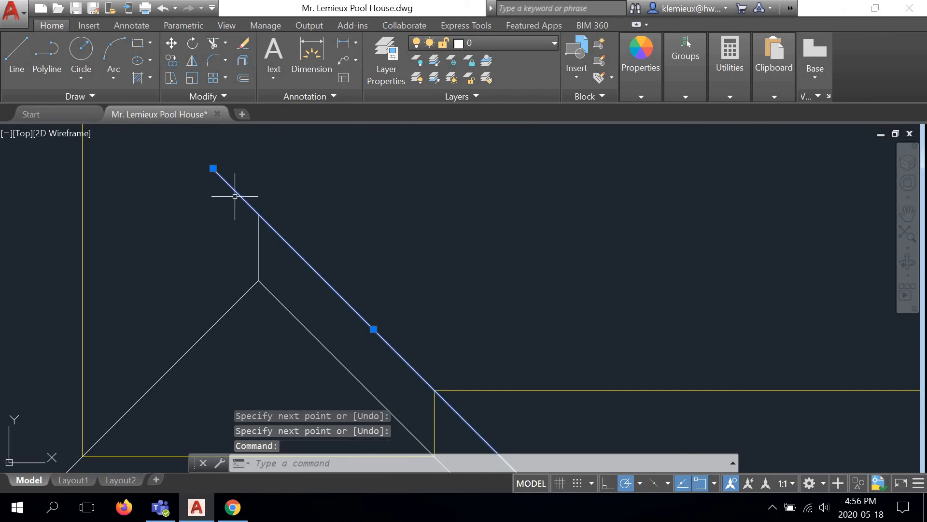
{"action": "left_click", "coordinate": [213, 168]}
{"action": "scroll", "coordinate": [261, 202], "scroll_direction": "down", "scroll_amount": 5}
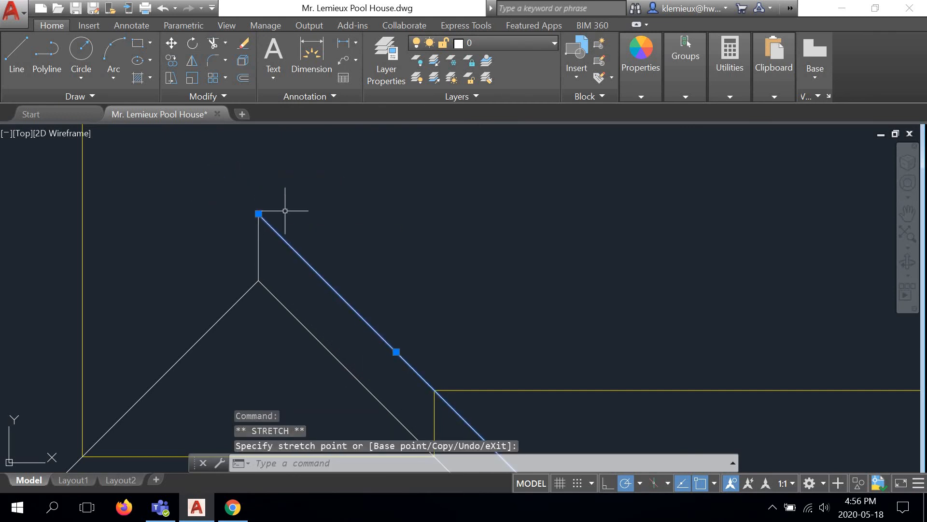
{"action": "scroll", "coordinate": [300, 212], "scroll_direction": "up", "scroll_amount": 6}
{"action": "scroll", "coordinate": [270, 208], "scroll_direction": "down", "scroll_amount": 4}
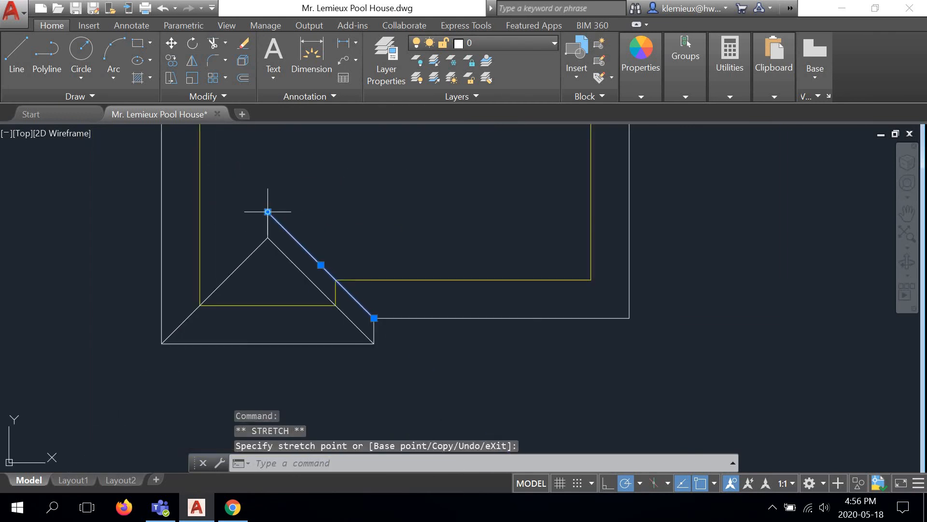
{"action": "left_click", "coordinate": [267, 212]}
Draw a 135° hip line about 18' long from the main wing's lower-right overhang corner through the wall corner.
{"action": "left_click", "coordinate": [16, 56]}
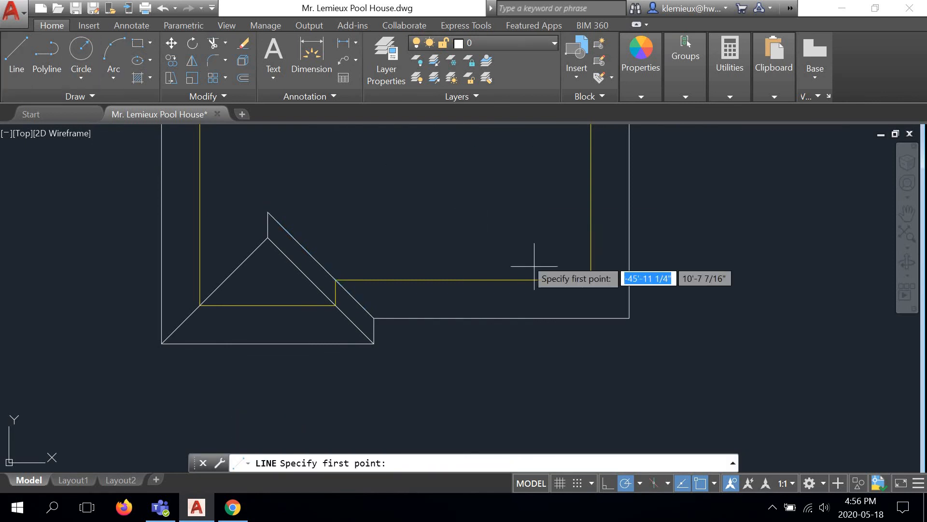
{"action": "left_click", "coordinate": [629, 317]}
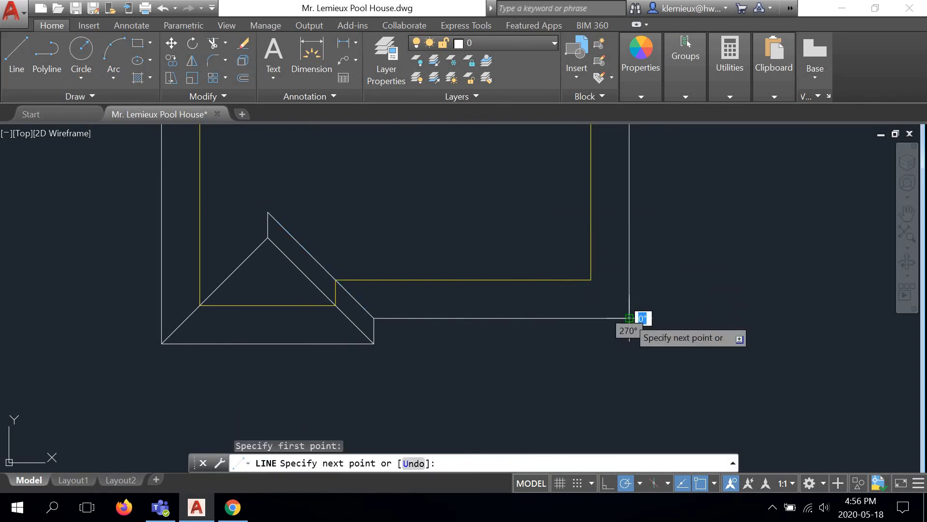
{"action": "scroll", "coordinate": [623, 294], "scroll_direction": "down", "scroll_amount": 4}
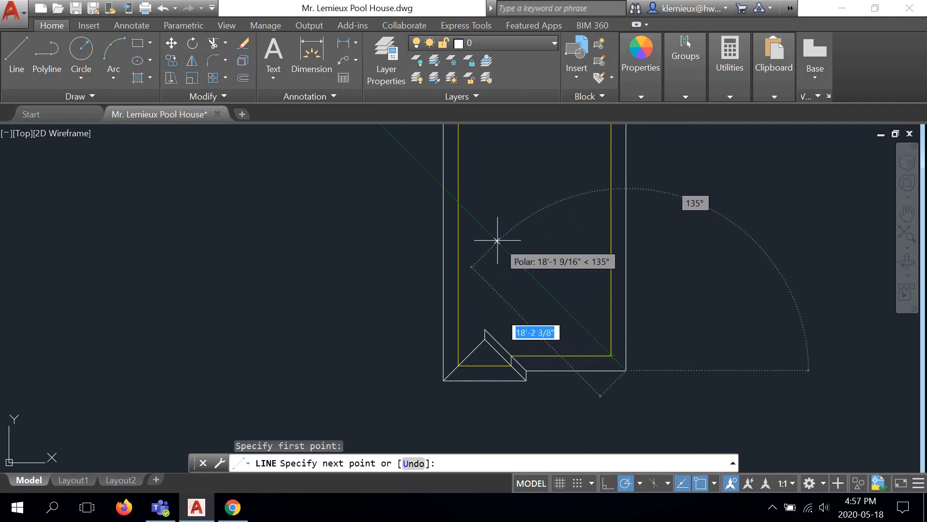
{"action": "left_click", "coordinate": [497, 241]}
{"action": "right_click", "coordinate": [554, 223]}
{"action": "left_click", "coordinate": [588, 246]}
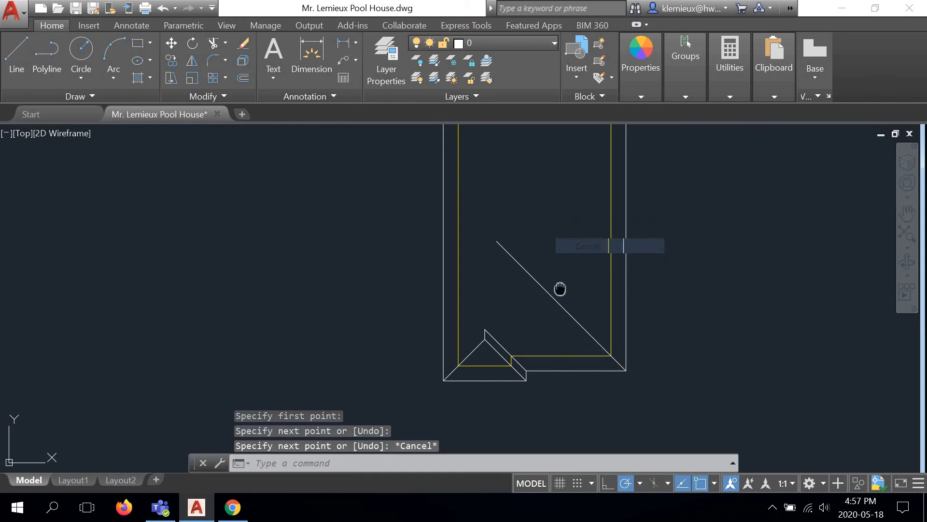
Draw a 45° line from the top of the short vertical ridge to its intersection with the lower-right hip line.
{"action": "scroll", "coordinate": [558, 287], "scroll_direction": "up", "scroll_amount": 4}
{"action": "left_click", "coordinate": [14, 57]}
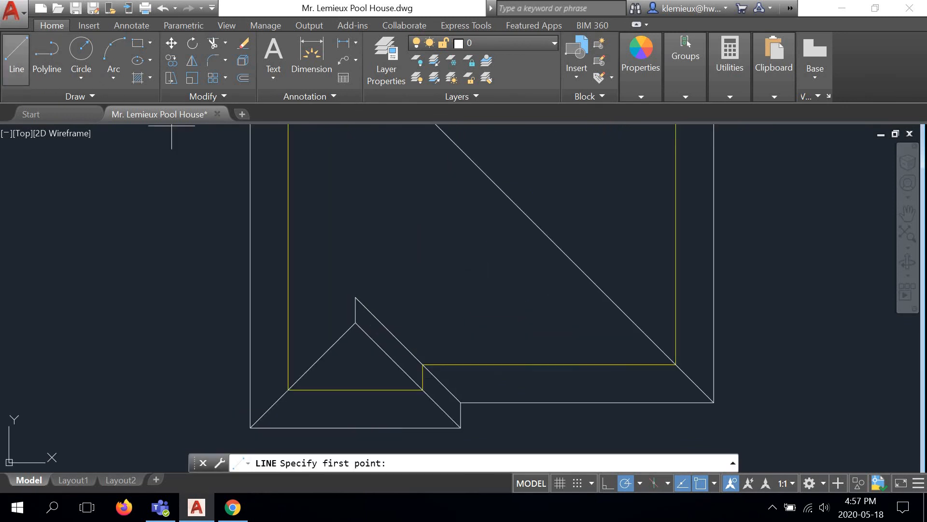
{"action": "left_click", "coordinate": [360, 295]}
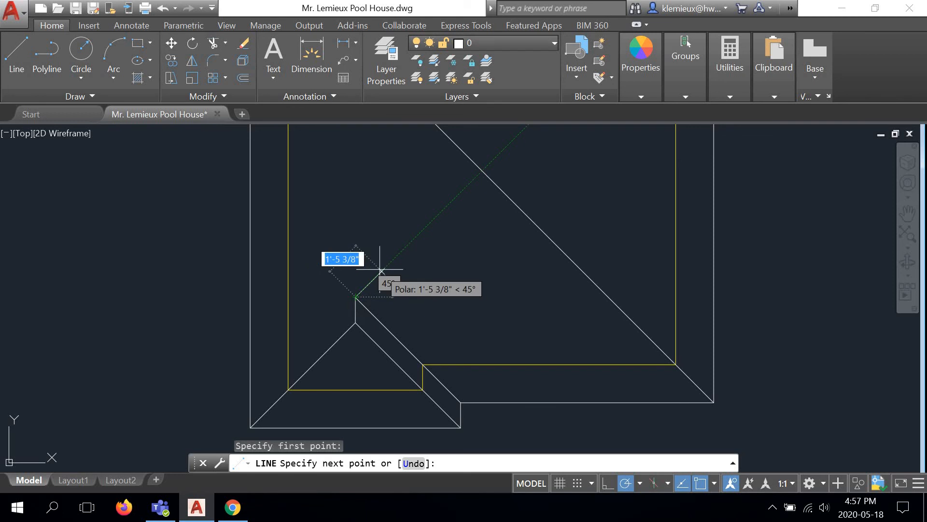
{"action": "left_click", "coordinate": [481, 170]}
{"action": "right_click", "coordinate": [522, 149]}
{"action": "left_click", "coordinate": [544, 160]}
Trim off the part of the lower-right hip line that runs past the 45° line from the short ridge.
{"action": "scroll", "coordinate": [457, 232], "scroll_direction": "down", "scroll_amount": 5}
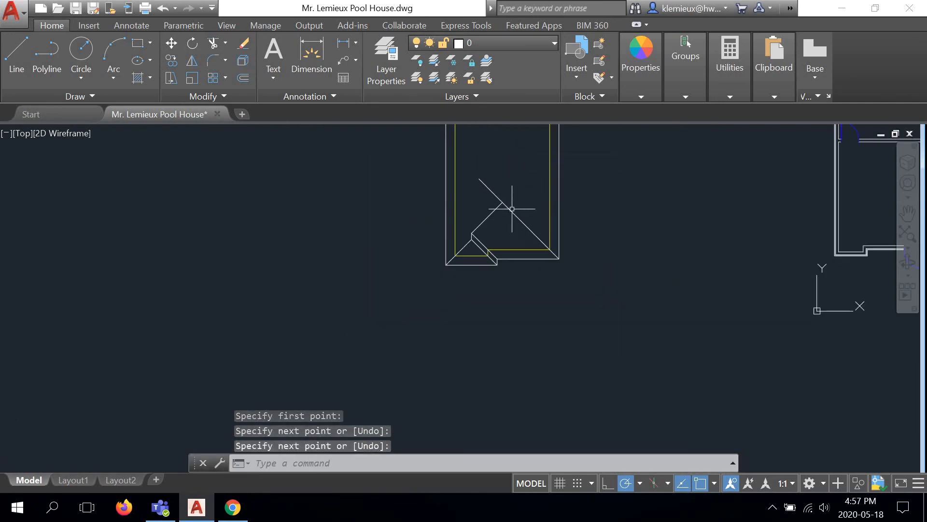
{"action": "scroll", "coordinate": [457, 232], "scroll_direction": "up", "scroll_amount": 3}
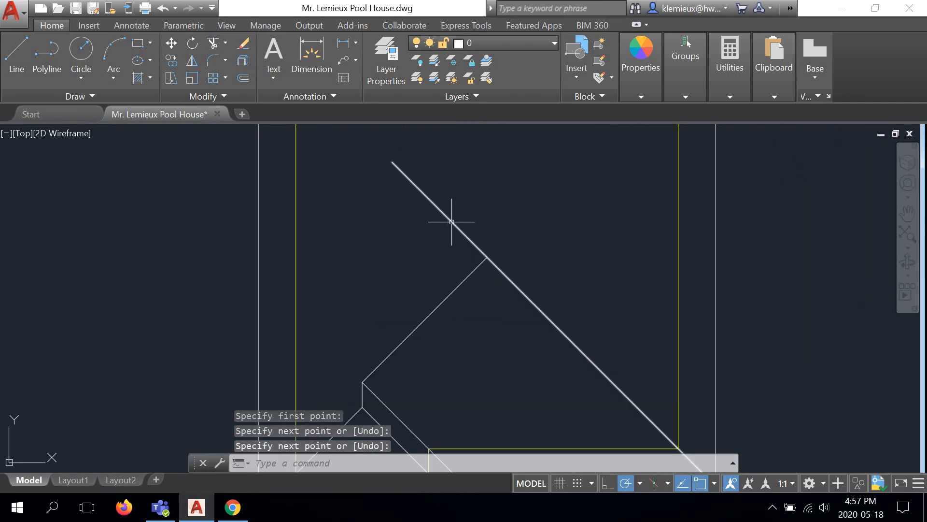
{"action": "left_click", "coordinate": [217, 43]}
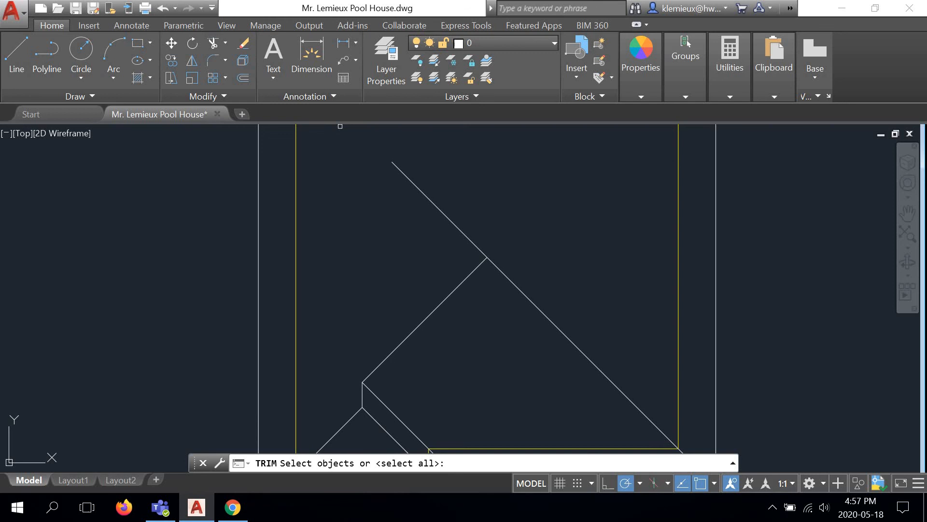
{"action": "left_click", "coordinate": [476, 266]}
{"action": "right_click", "coordinate": [478, 249]}
{"action": "left_click", "coordinate": [476, 248]}
{"action": "right_click", "coordinate": [496, 221]}
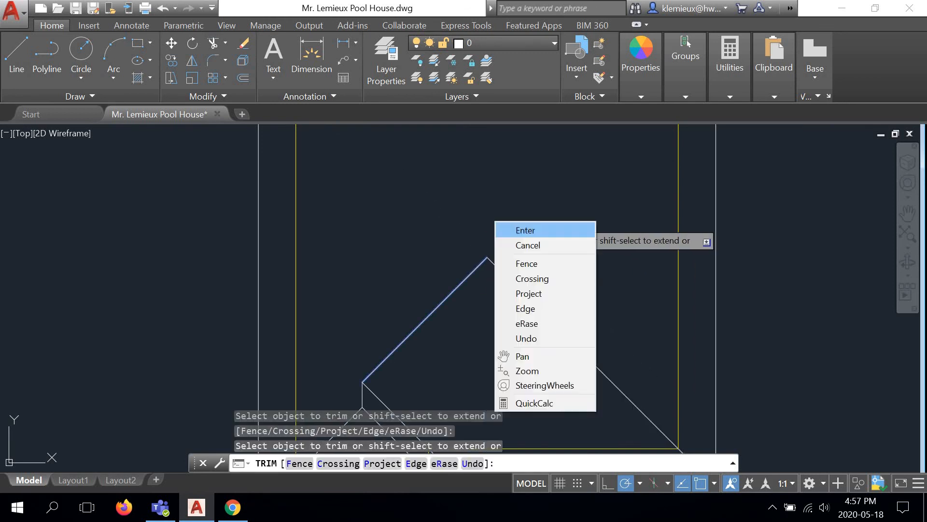
{"action": "left_click", "coordinate": [514, 229]}
Draw the main wing's vertical ridge from the lower hip peak up to where the upper-left hip and short diagonal meet.
{"action": "scroll", "coordinate": [464, 237], "scroll_direction": "down", "scroll_amount": 3}
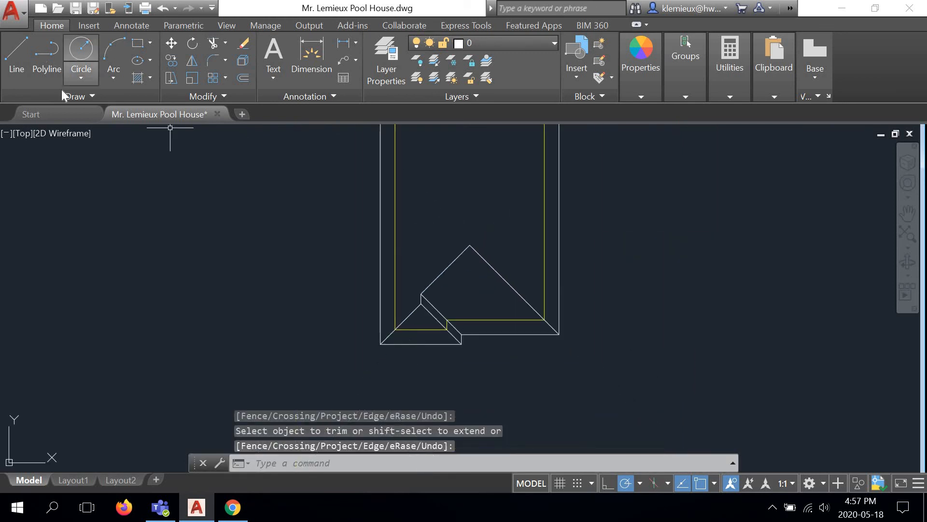
{"action": "left_click", "coordinate": [17, 56]}
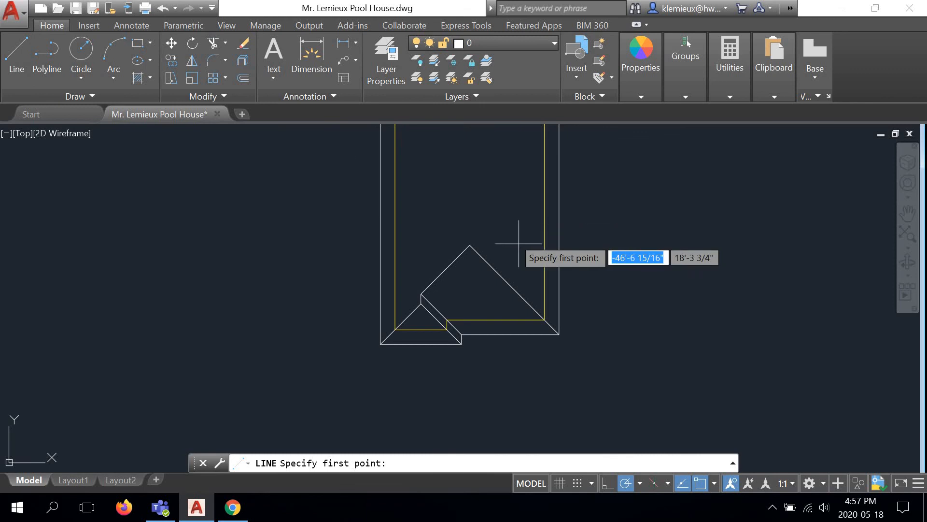
{"action": "left_click", "coordinate": [470, 244]}
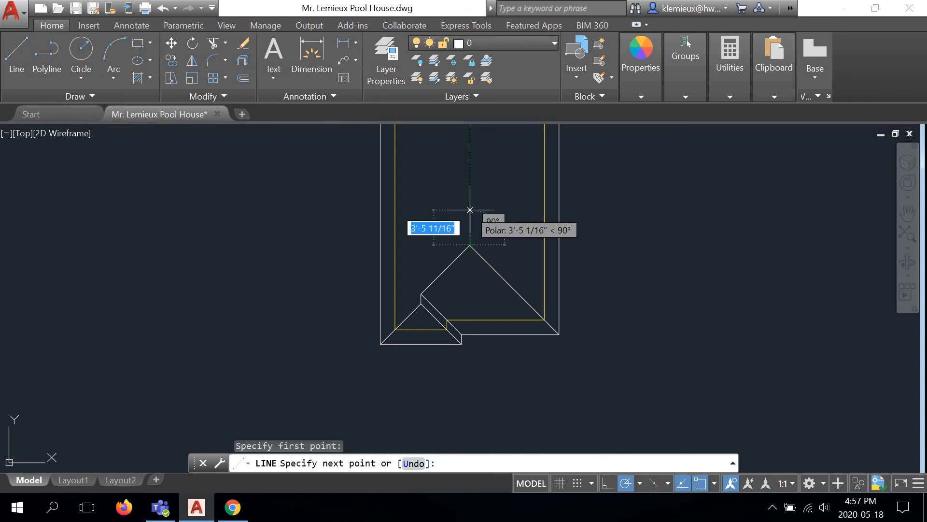
{"action": "middle_click_drag", "start_coordinate": [466, 209], "coordinate": [431, 252]}
{"action": "scroll", "coordinate": [431, 252], "scroll_direction": "up", "scroll_amount": 3}
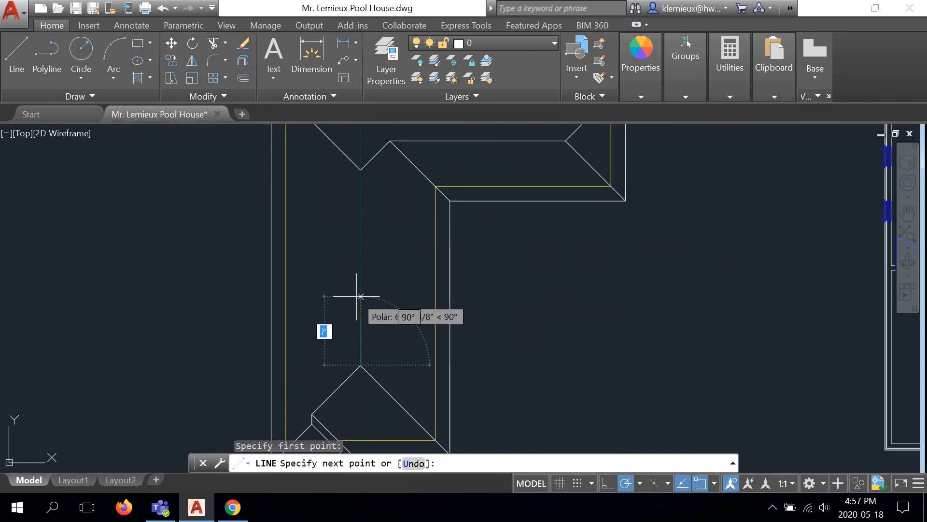
{"action": "scroll", "coordinate": [359, 216], "scroll_direction": "up", "scroll_amount": 2}
{"action": "middle_click_drag", "start_coordinate": [359, 215], "coordinate": [348, 303]}
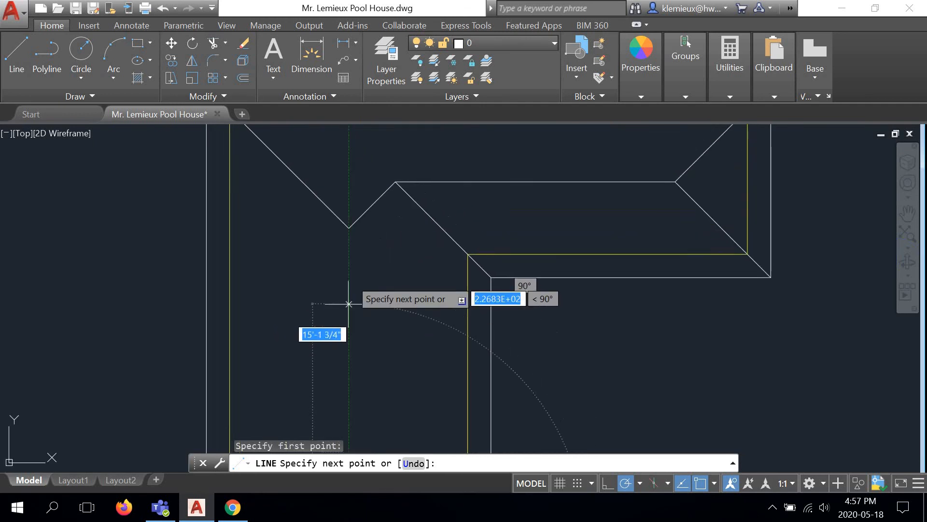
{"action": "left_click", "coordinate": [348, 228]}
{"action": "right_click", "coordinate": [384, 233]}
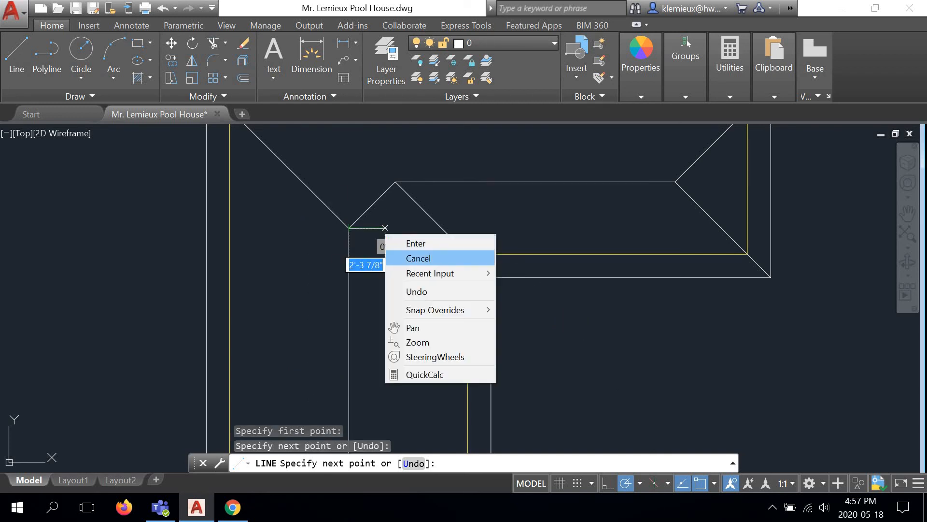
{"action": "left_click", "coordinate": [398, 258]}
Examine the roof plan's hips, valleys and ridges, including the lower jog, alongside the floor plan.
{"action": "scroll", "coordinate": [398, 258], "scroll_direction": "down", "scroll_amount": 2}
{"action": "mouse_move", "coordinate": [489, 315]}
{"action": "middle_mouse_down"}
{"action": "mouse_move", "coordinate": [503, 259]}
{"action": "mouse_move", "coordinate": [365, 289]}
{"action": "middle_mouse_up"}
{"action": "middle_click_drag", "start_coordinate": [449, 288], "coordinate": [398, 278]}
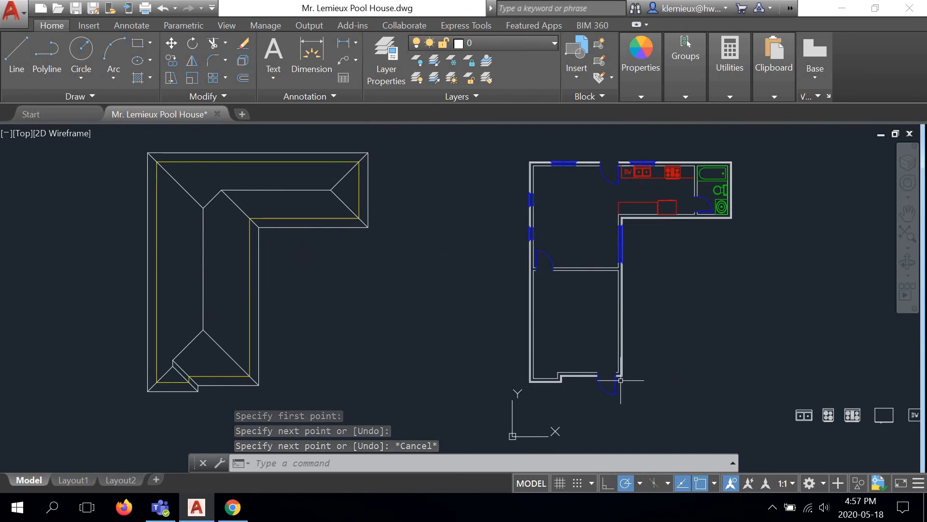
{"action": "mouse_move", "coordinate": [480, 313]}
{"action": "middle_mouse_down"}
{"action": "mouse_move", "coordinate": [471, 325]}
{"action": "mouse_move", "coordinate": [536, 313]}
{"action": "middle_mouse_up"}
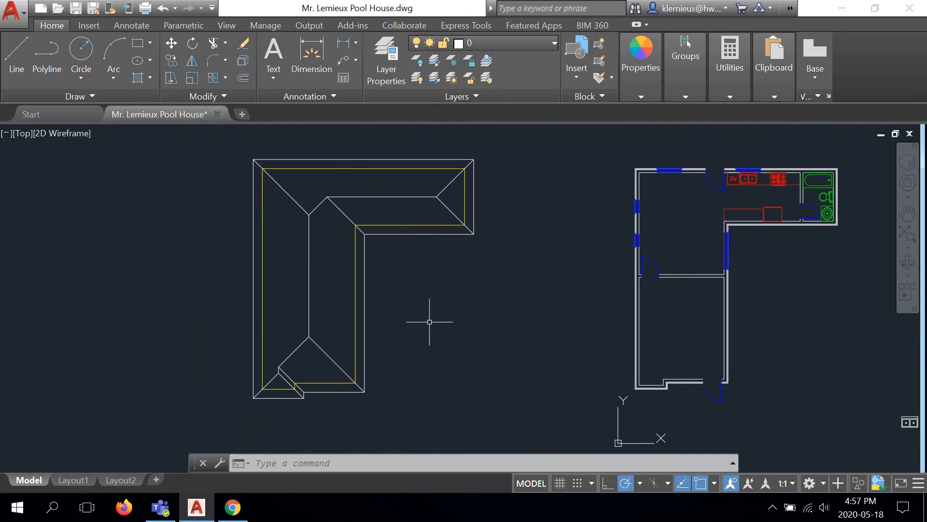
{"action": "scroll", "coordinate": [287, 393], "scroll_direction": "up", "scroll_amount": 5}
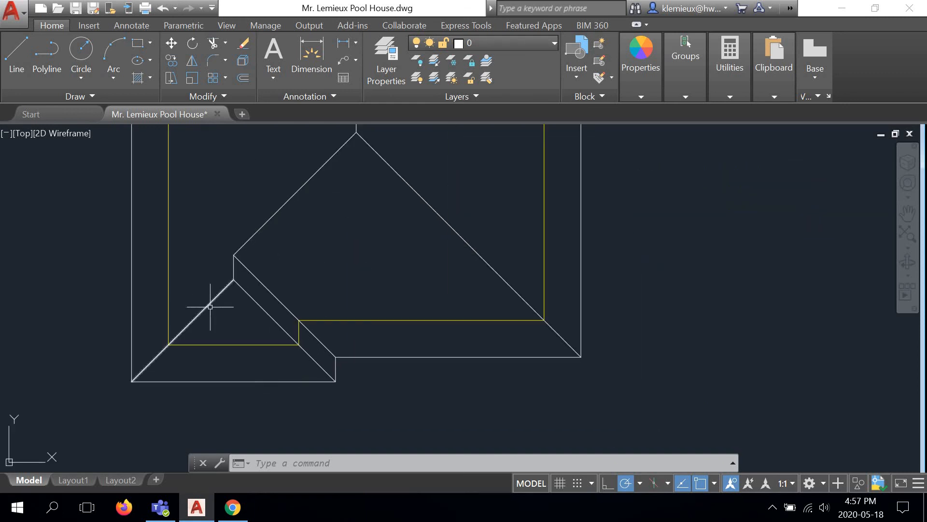
{"action": "scroll", "coordinate": [264, 378], "scroll_direction": "down", "scroll_amount": 2}
{"action": "middle_click_drag", "start_coordinate": [293, 309], "coordinate": [295, 373]}
{"action": "scroll", "coordinate": [295, 373], "scroll_direction": "down", "scroll_amount": 5}
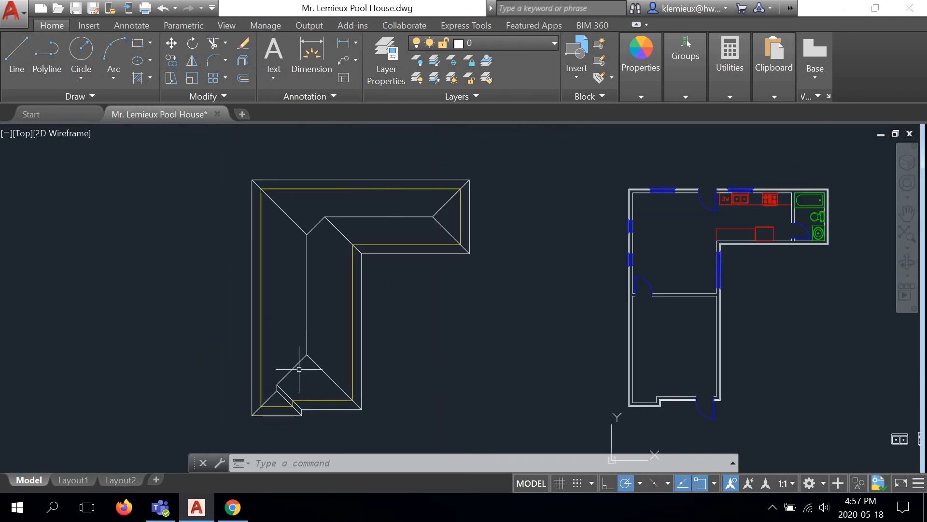
{"action": "scroll", "coordinate": [335, 196], "scroll_direction": "up", "scroll_amount": 3}
{"action": "scroll", "coordinate": [360, 296], "scroll_direction": "down", "scroll_amount": 3}
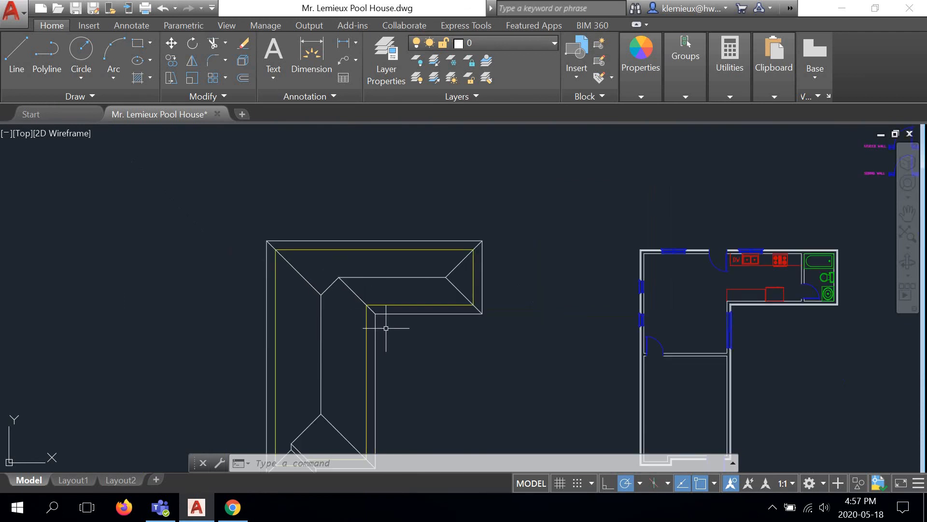
{"action": "scroll", "coordinate": [425, 290], "scroll_direction": "up", "scroll_amount": 2}
{"action": "scroll", "coordinate": [424, 290], "scroll_direction": "down", "scroll_amount": 2}
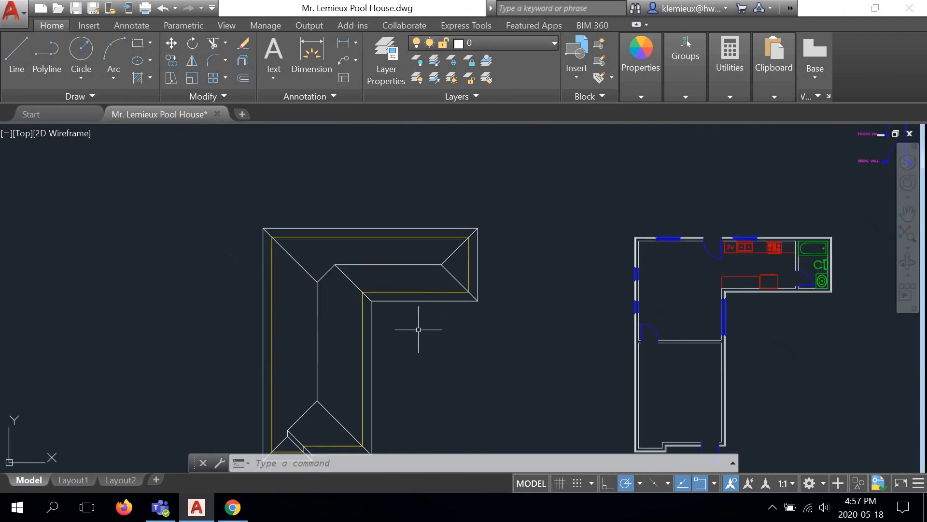
{"action": "mouse_move", "coordinate": [420, 325]}
{"action": "middle_mouse_down"}
{"action": "mouse_move", "coordinate": [404, 263]}
{"action": "mouse_move", "coordinate": [379, 266]}
{"action": "middle_mouse_up"}
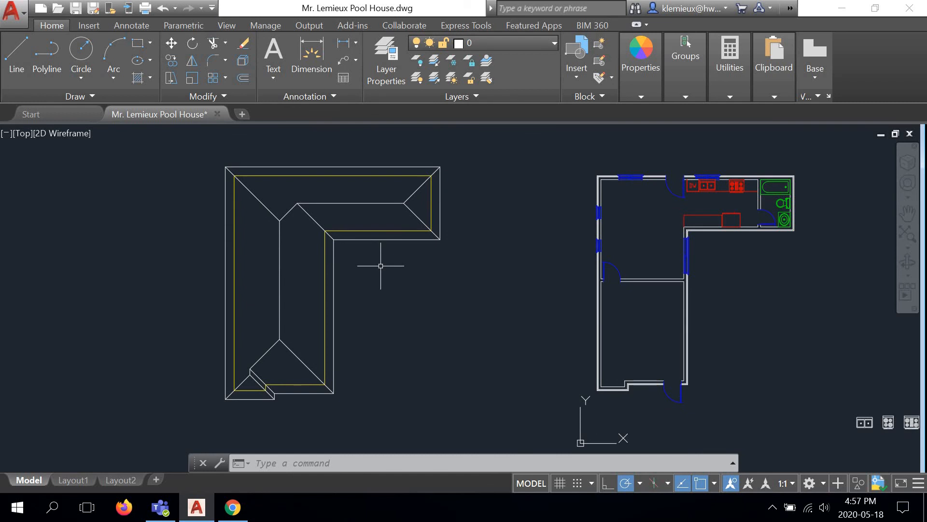